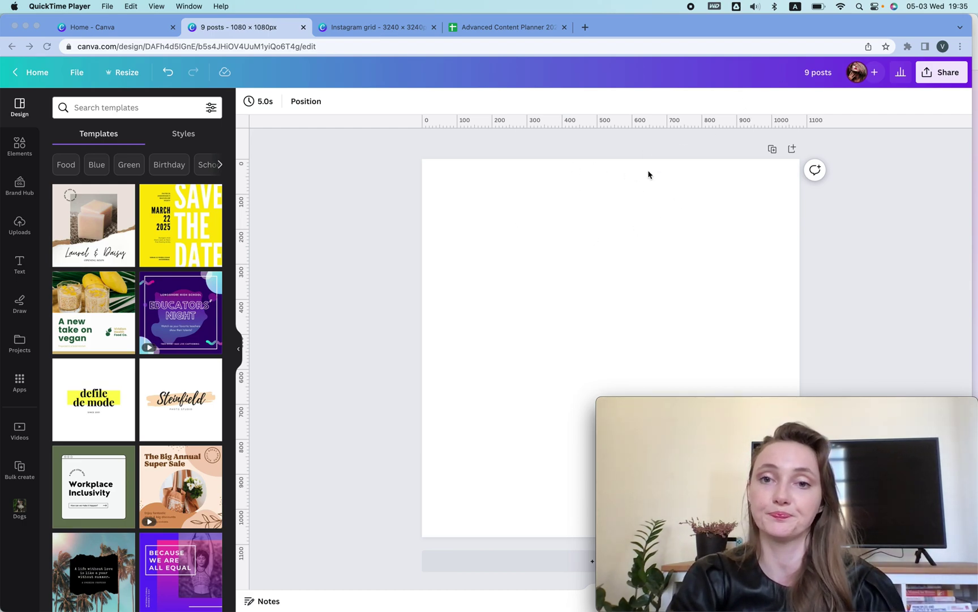
# - From the Canva home page, create a new custom-size design measuring 1080 × 1350 px
pyautogui.click(146, 29)
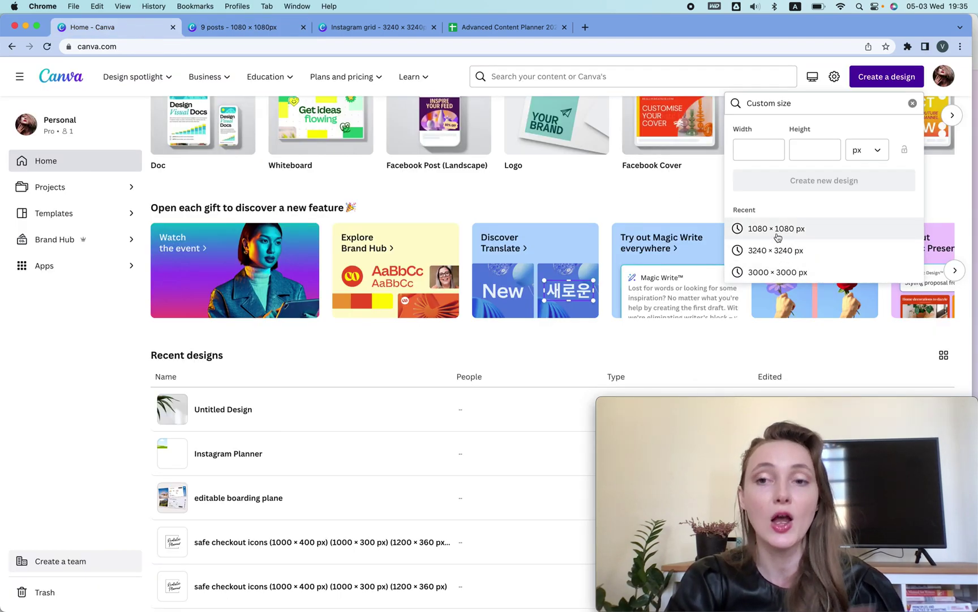
pyautogui.click(755, 150)
pyautogui.write('1080')
pyautogui.click(825, 153)
pyautogui.write('13')
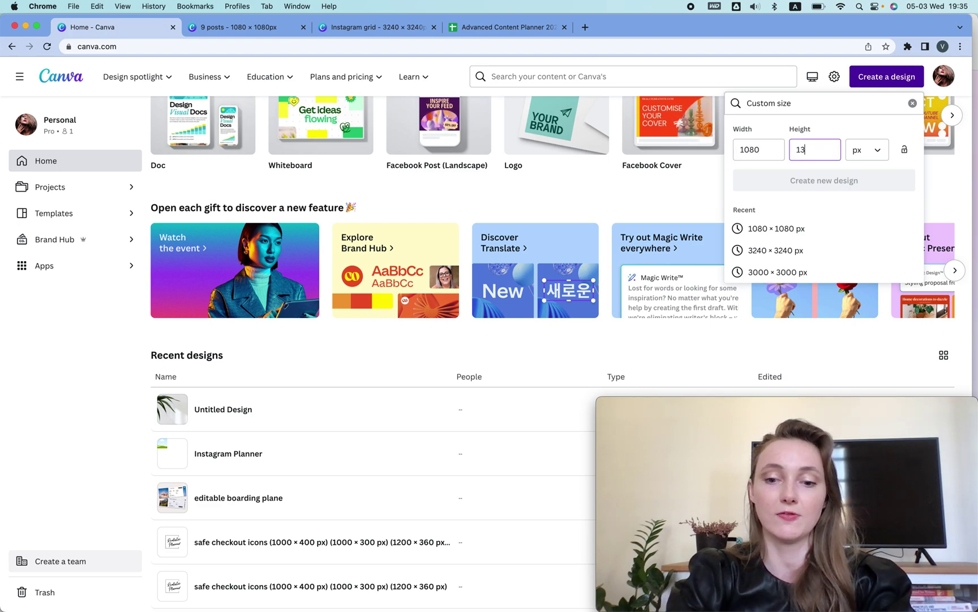
pyautogui.write('50')
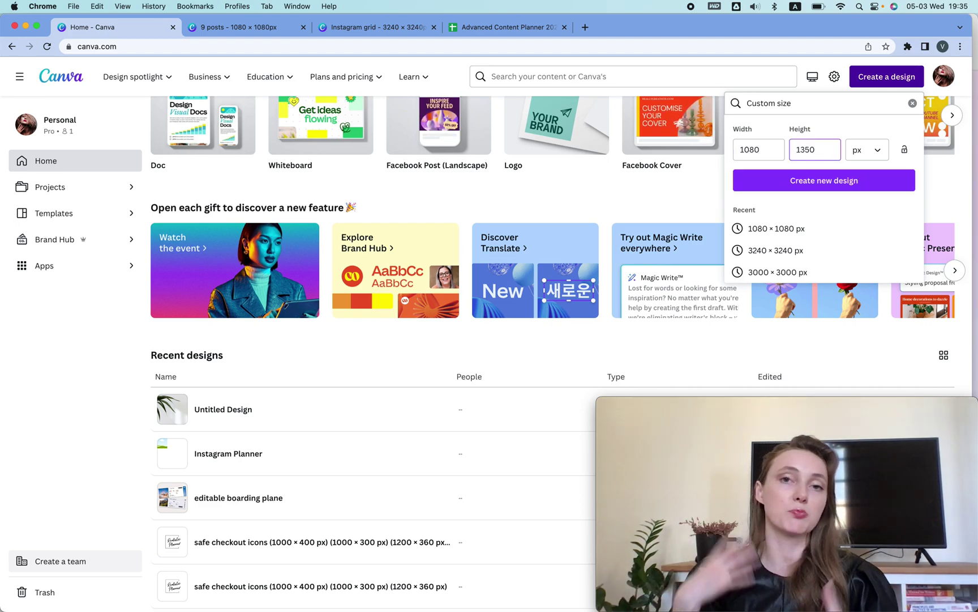
pyautogui.press('Return')
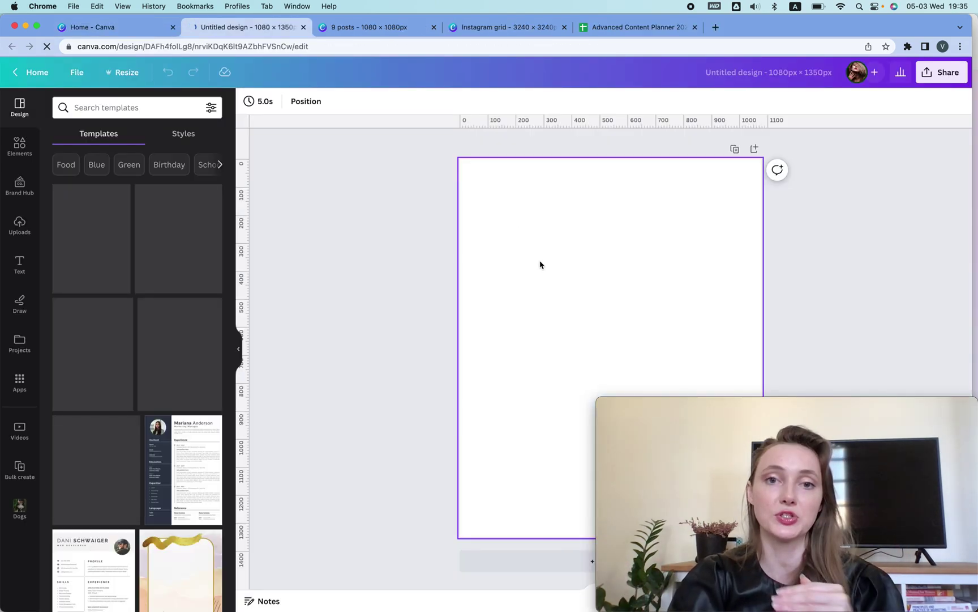
# - Insert a square, enlarge it to the full page width, and place horizontal guides along its upper and lower edges
pyautogui.press('r')
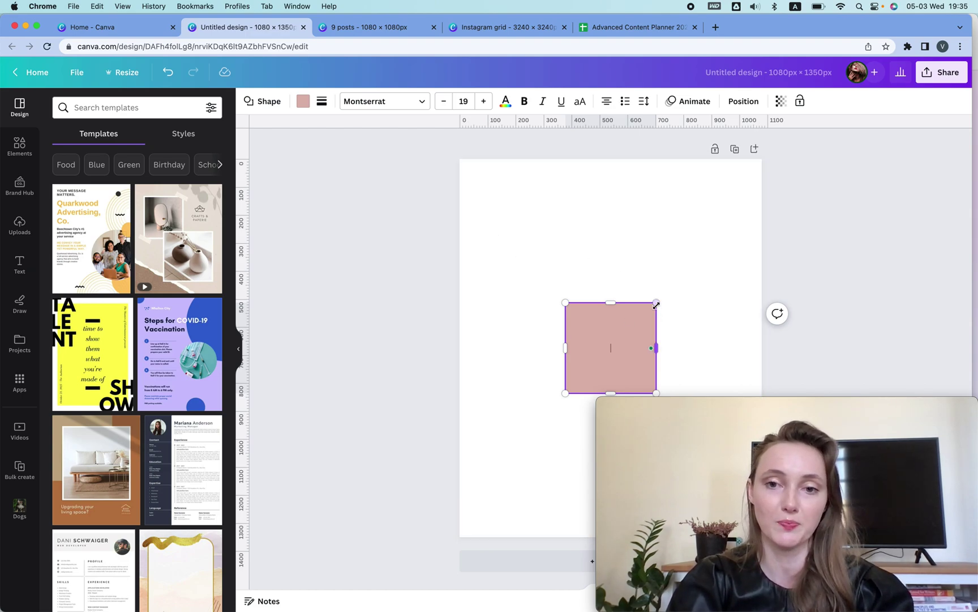
pyautogui.moveTo(657, 303); pyautogui.dragTo(789, 230)
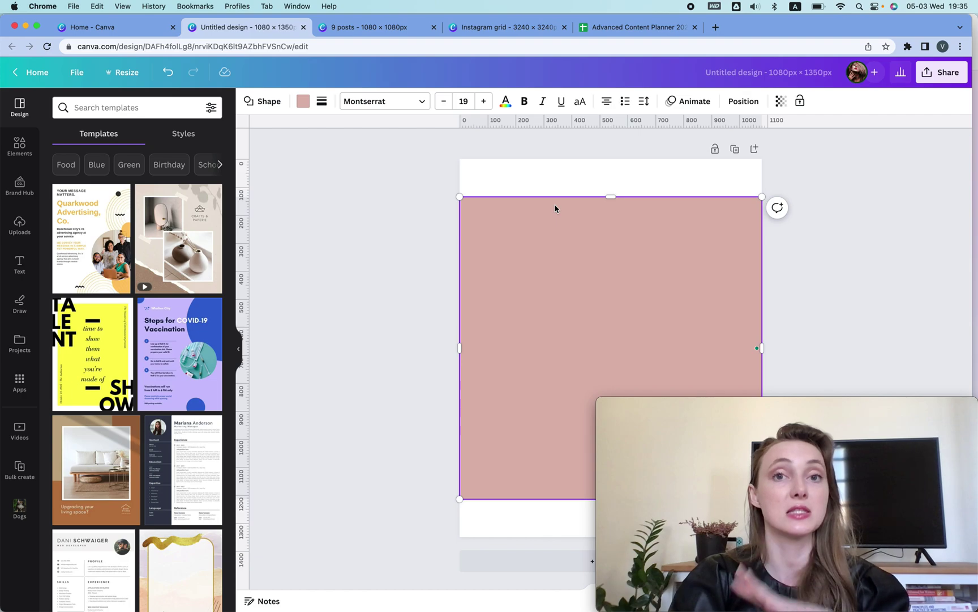
pyautogui.moveTo(562, 121); pyautogui.dragTo(561, 196)
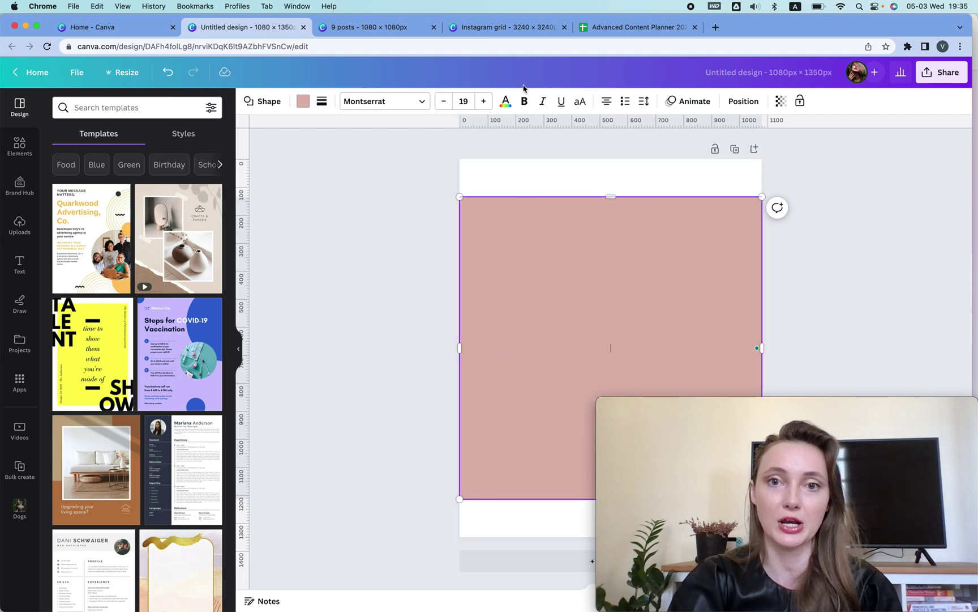
pyautogui.moveTo(535, 119); pyautogui.dragTo(524, 500)
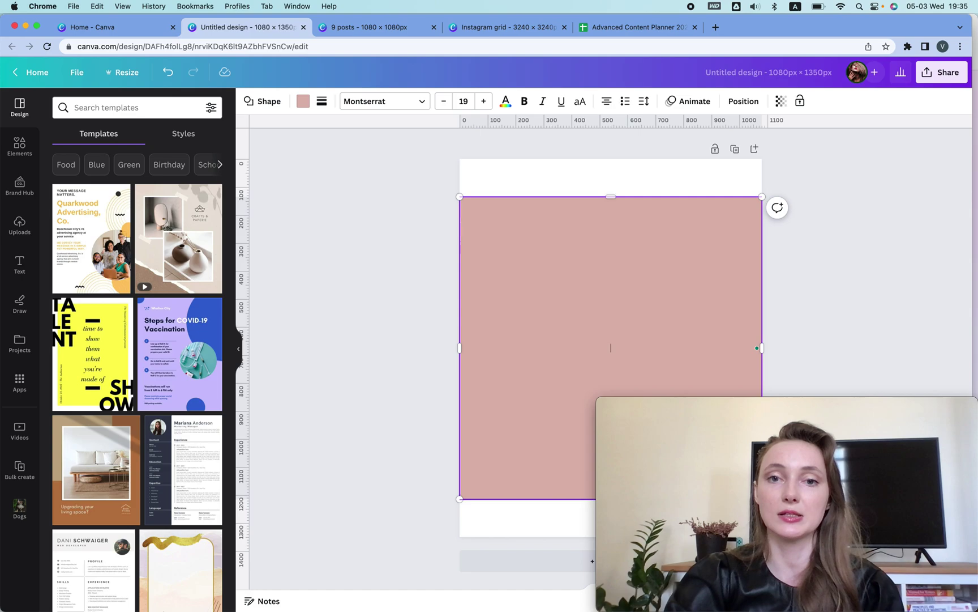
# - Delete the helper square and duplicate the page so the guides are kept on page 2
pyautogui.click(858, 217)
pyautogui.click(686, 242)
pyautogui.press('Delete')
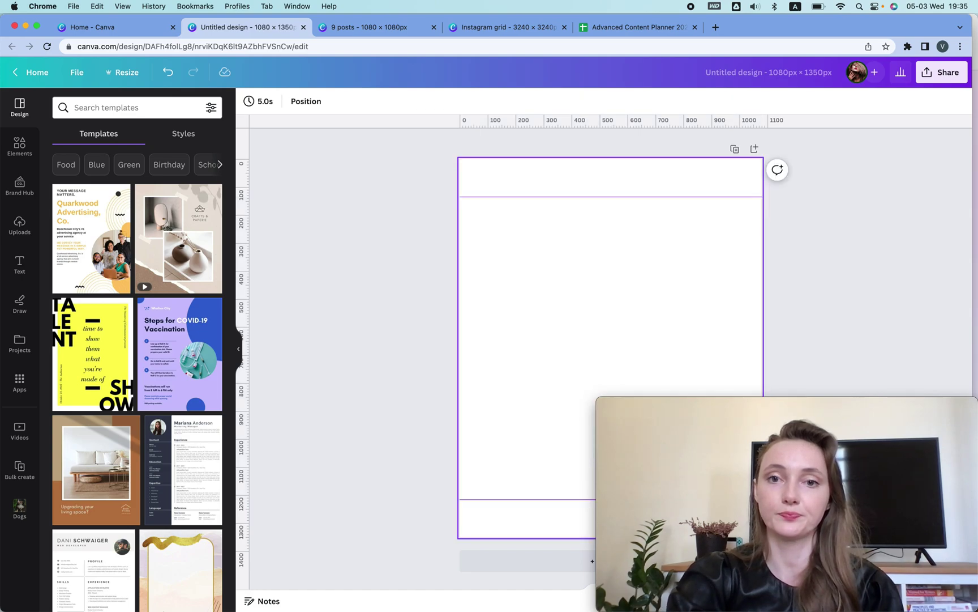
pyautogui.click(734, 149)
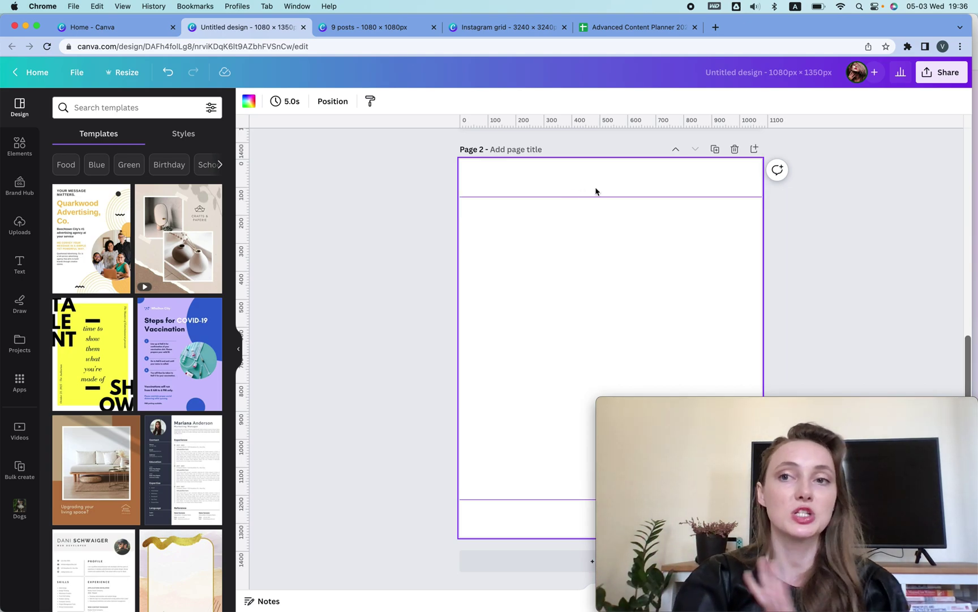
pyautogui.click(368, 27)
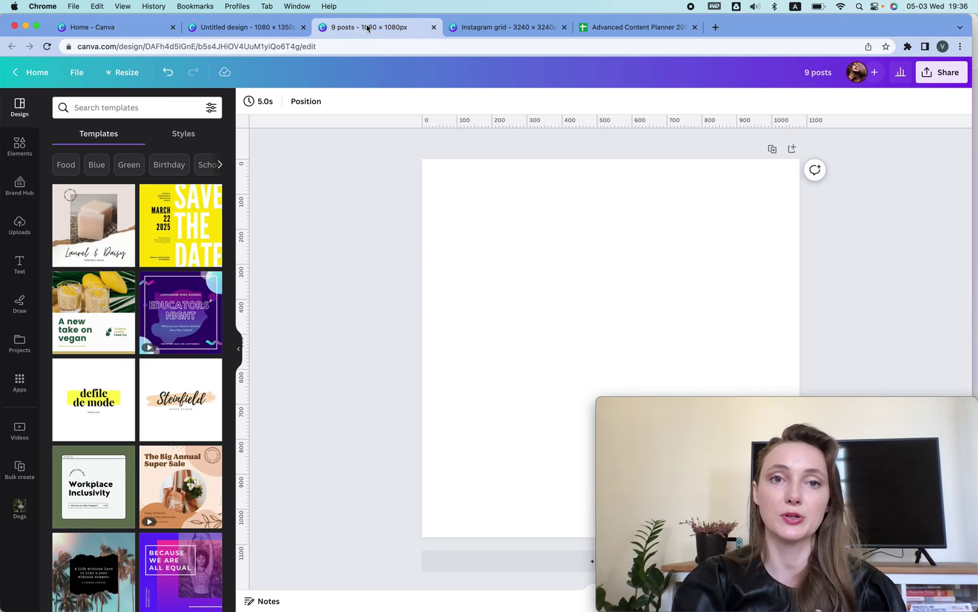
pyautogui.click(271, 28)
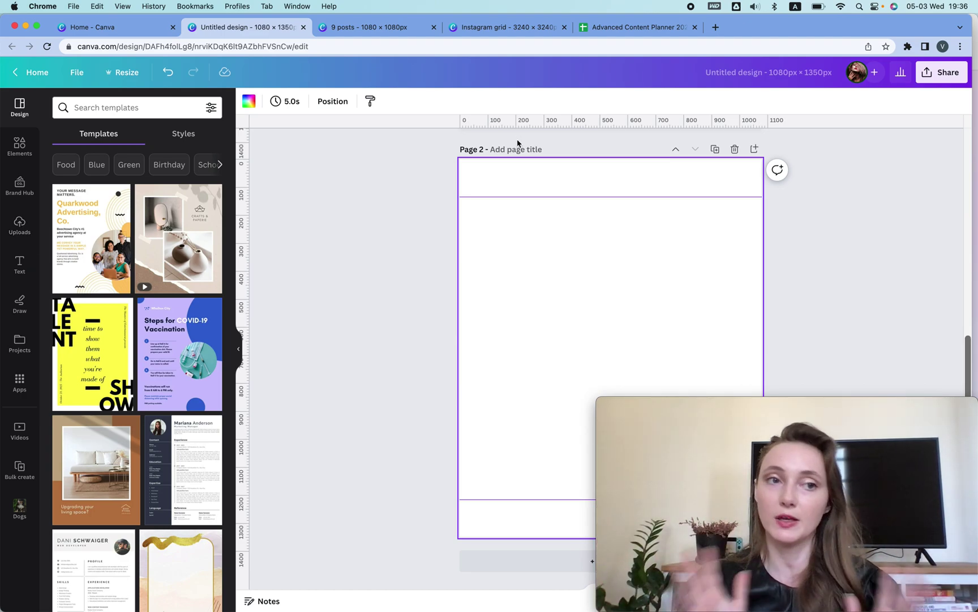
# - Fill page 2 with the recently used photo of the woman on green and page 3 with the table-drawer photo, adding a page after each
pyautogui.click(20, 145)
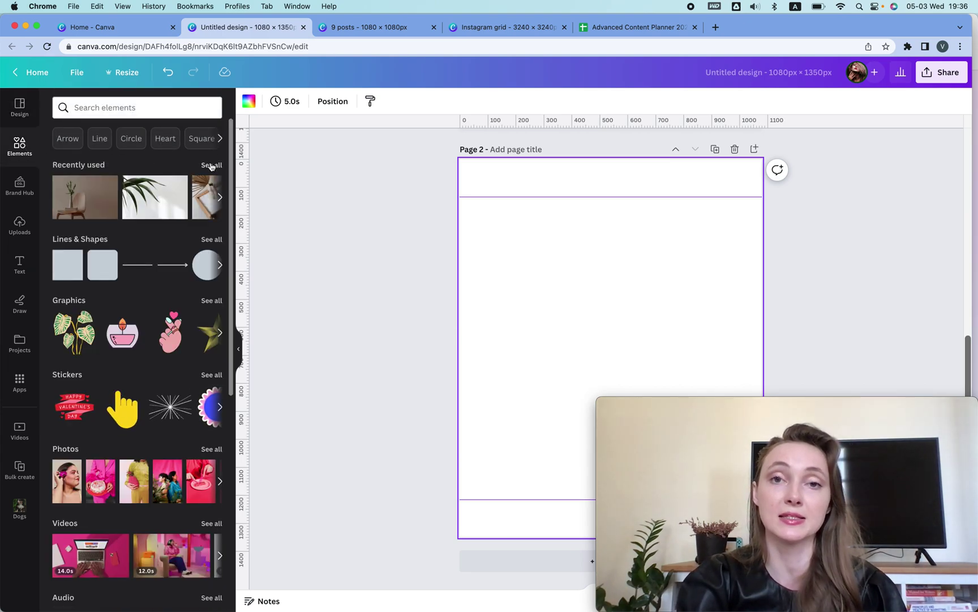
pyautogui.click(212, 165)
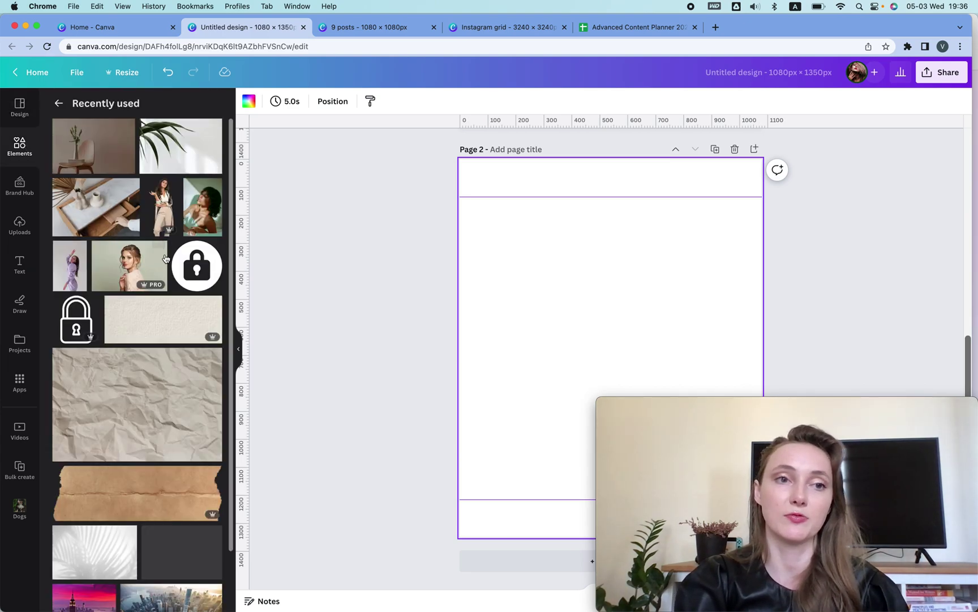
pyautogui.moveTo(203, 207); pyautogui.dragTo(623, 176)
pyautogui.click(753, 149)
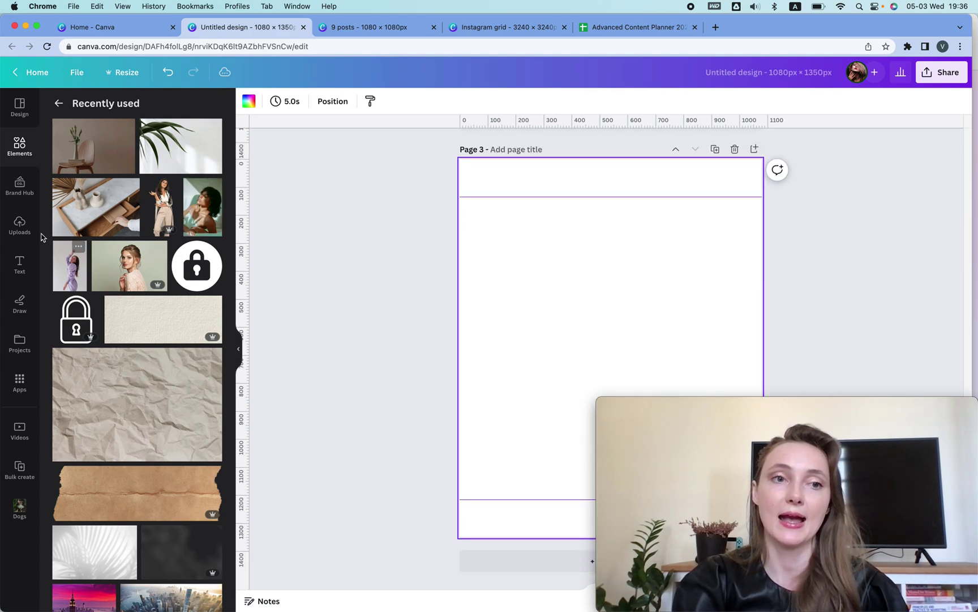
pyautogui.moveTo(97, 207); pyautogui.dragTo(501, 168)
pyautogui.click(753, 149)
# - Fill page 4 with the palm-leaf photo, page 5 with the chair photo, and page 6 with the portrait of the woman on sage green
pyautogui.moveTo(175, 159); pyautogui.dragTo(587, 177)
pyautogui.click(754, 149)
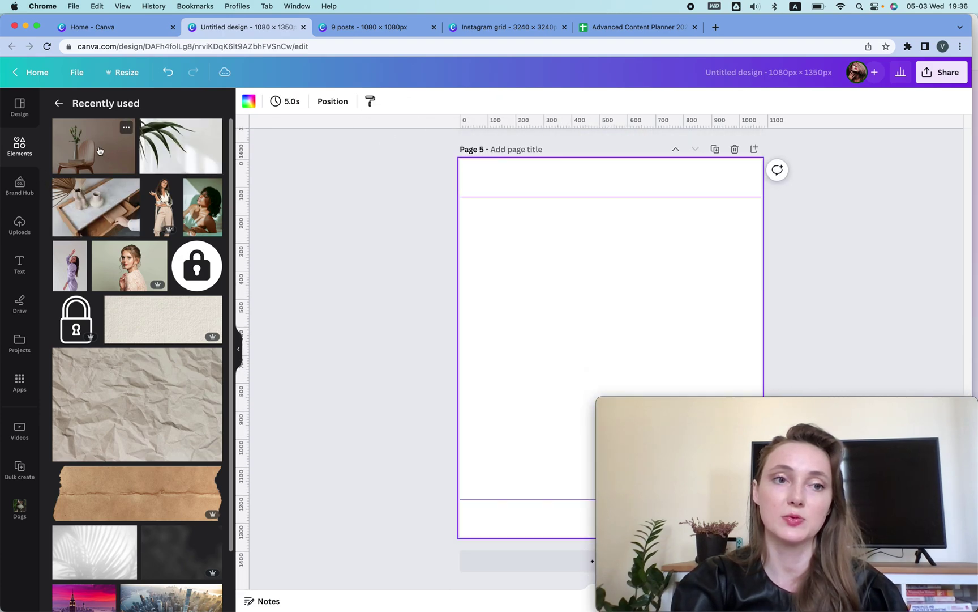
pyautogui.moveTo(113, 136); pyautogui.dragTo(573, 186)
pyautogui.click(754, 149)
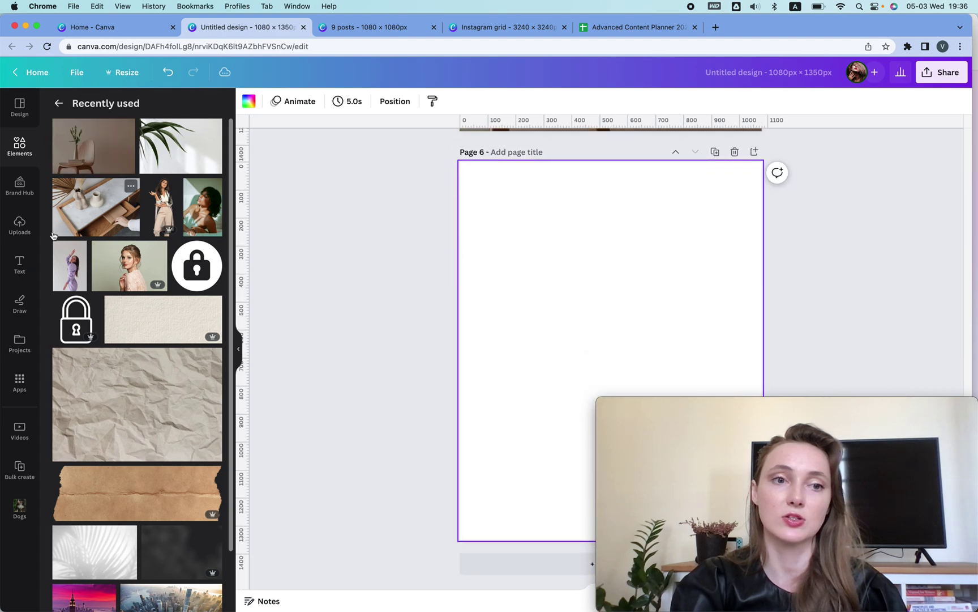
pyautogui.moveTo(143, 282); pyautogui.dragTo(542, 176)
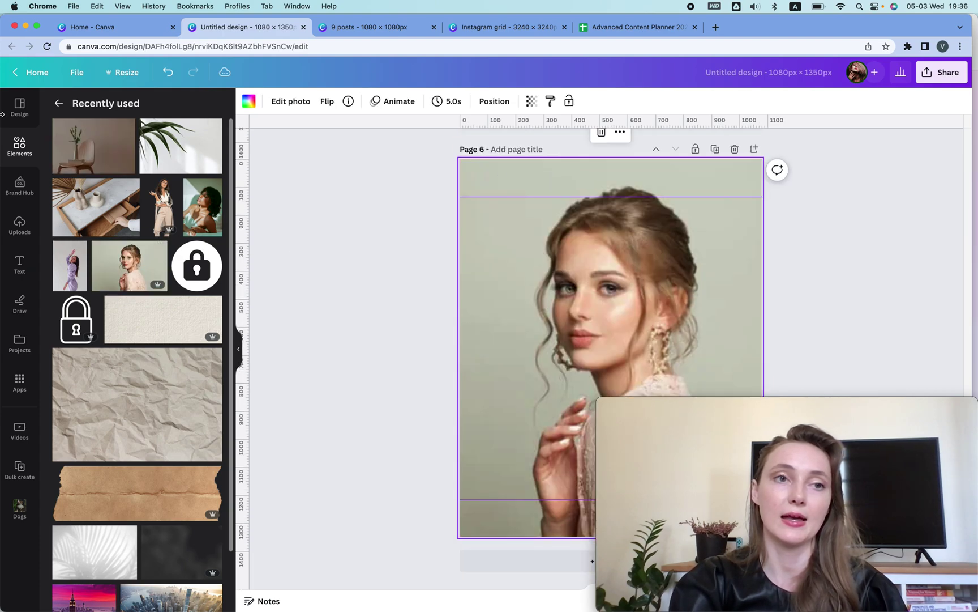
# - Search the elements for "model" and show all matching photos
pyautogui.click(58, 102)
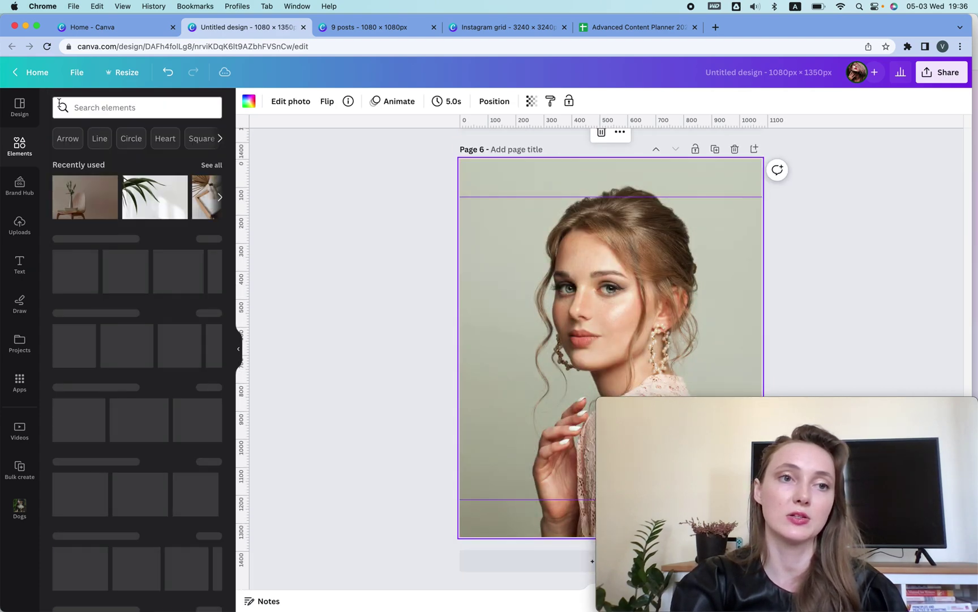
pyautogui.click(124, 108)
pyautogui.write('model')
pyautogui.press('Return')
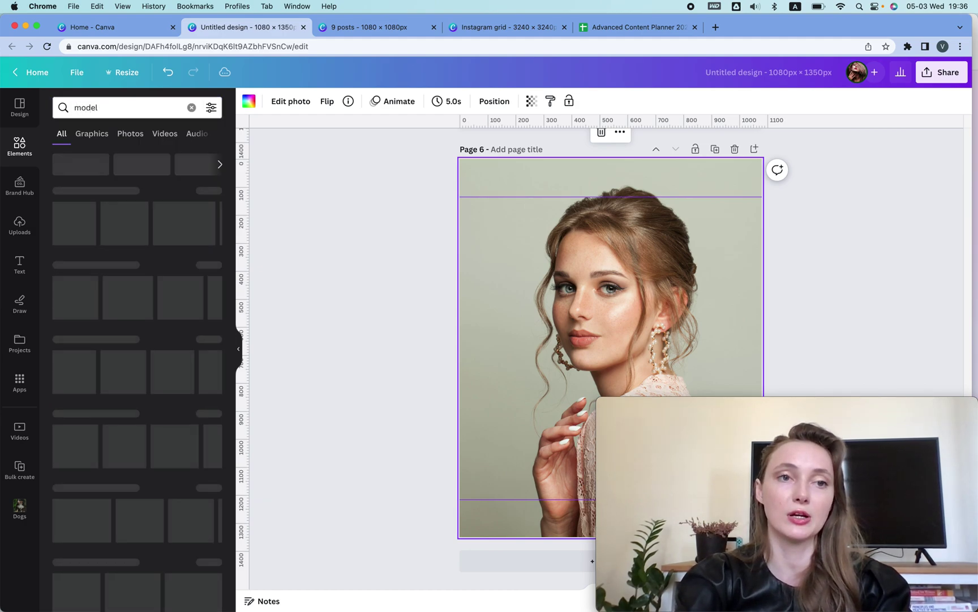
pyautogui.click(214, 193)
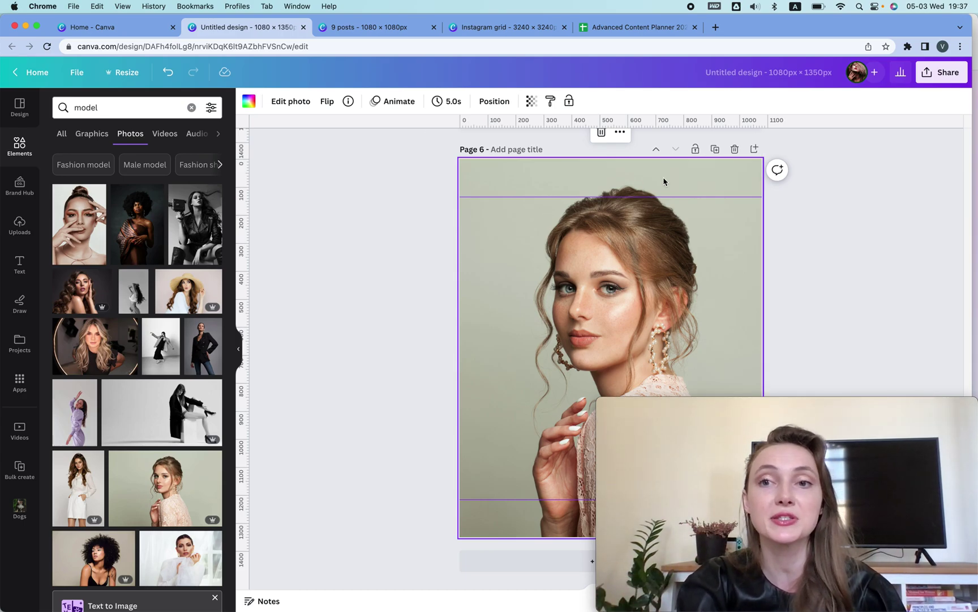
# - Add page 7, try the photo of the model in lilac, and fill the page with the photo of the model in white instead
pyautogui.click(755, 149)
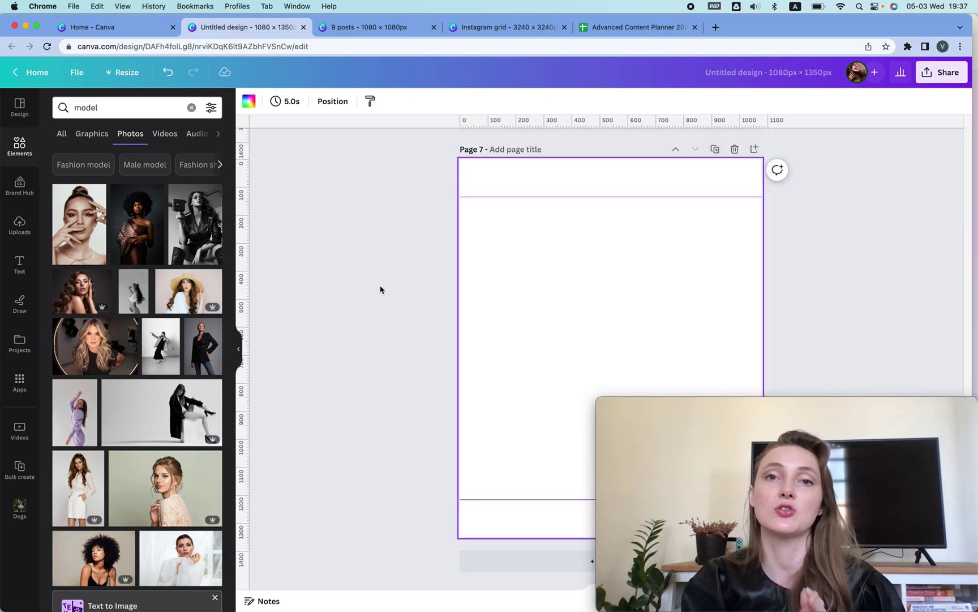
pyautogui.scroll(-3, 196, 300)
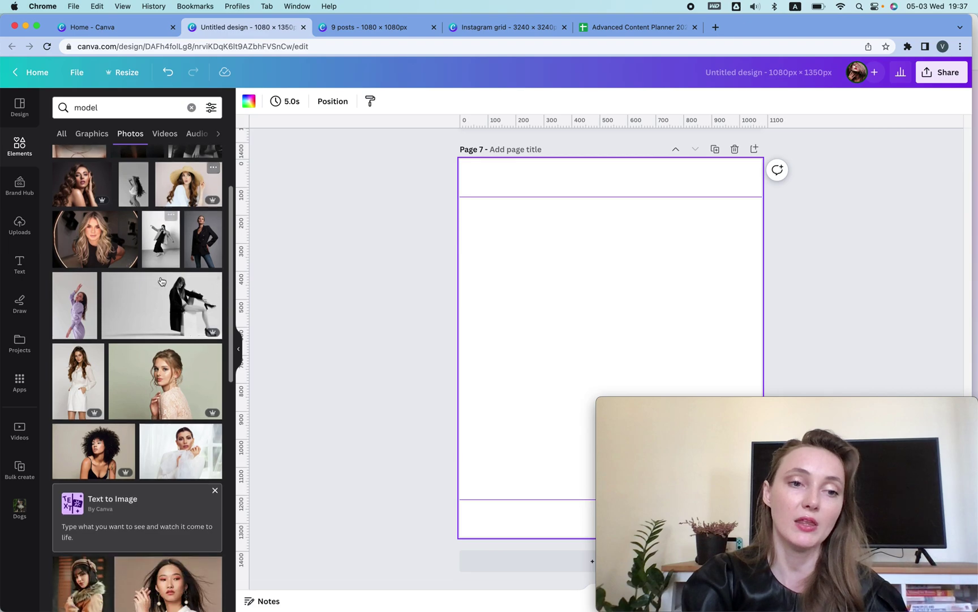
pyautogui.moveTo(75, 306); pyautogui.dragTo(589, 398)
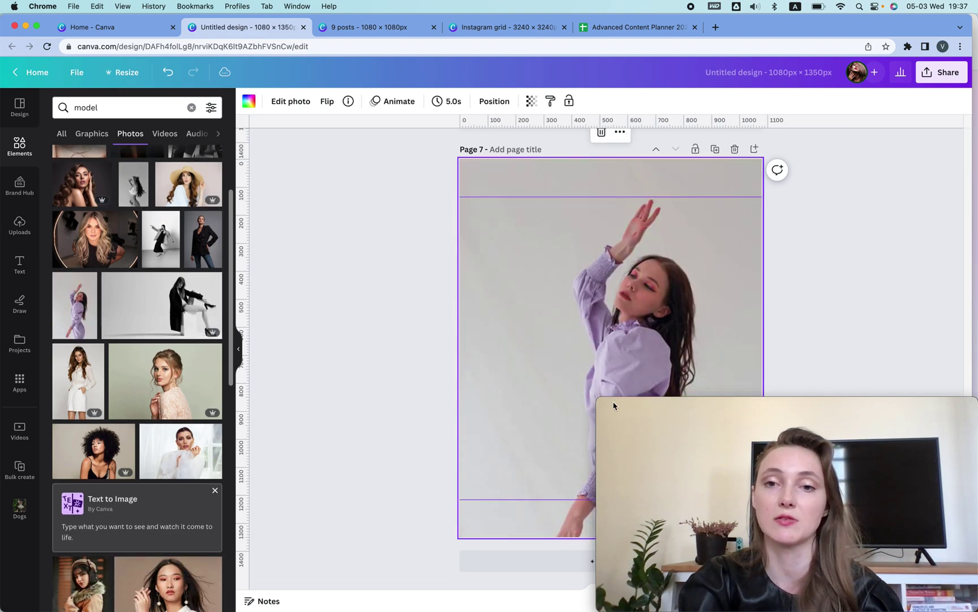
pyautogui.moveTo(87, 368); pyautogui.dragTo(551, 183)
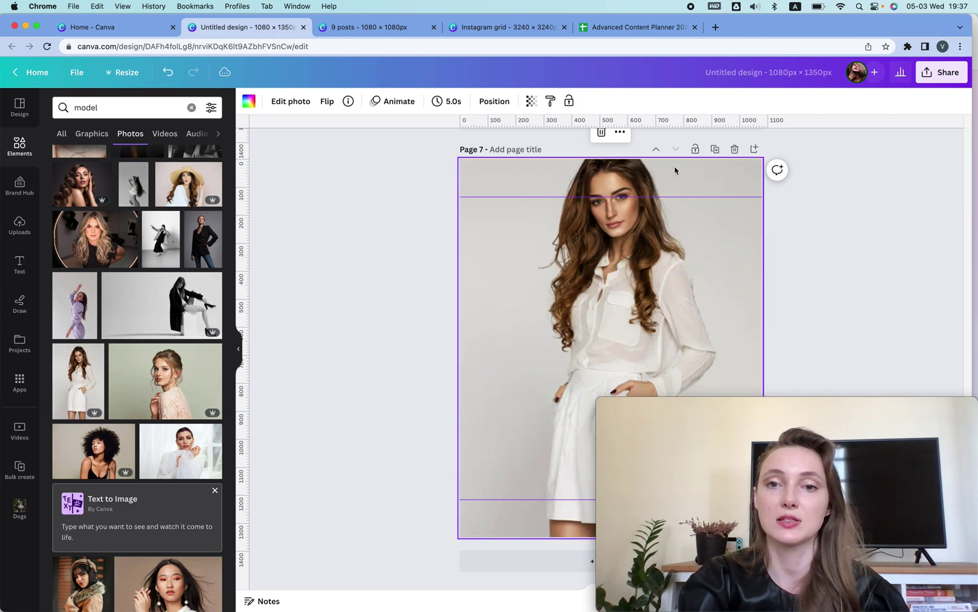
# - Adjust the crop of the photo on page 7, moving it down to show the whole head and enlarging the model
pyautogui.doubleClick(551, 191)
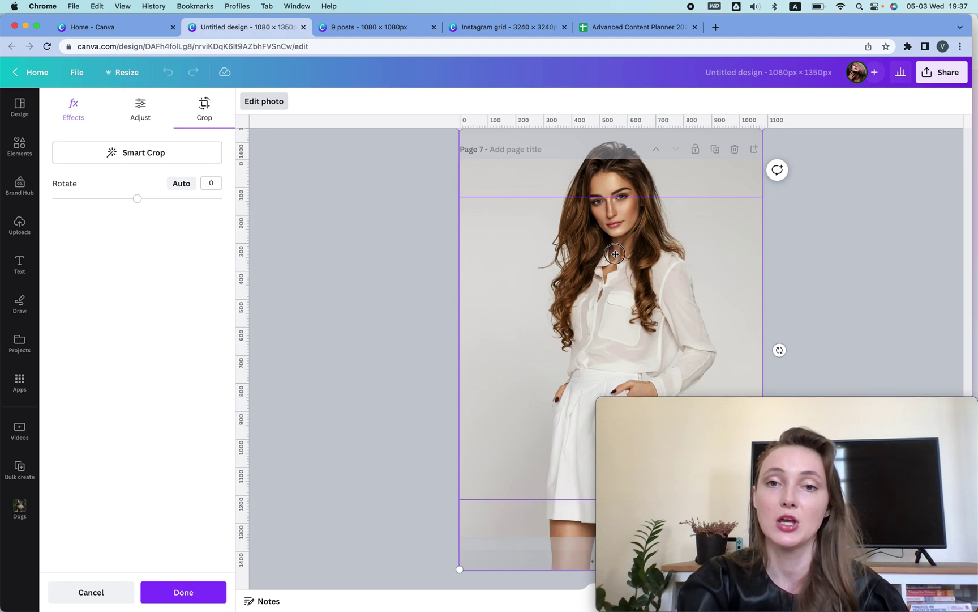
pyautogui.moveTo(614, 252); pyautogui.dragTo(615, 344)
pyautogui.scroll(-1, 615, 345)
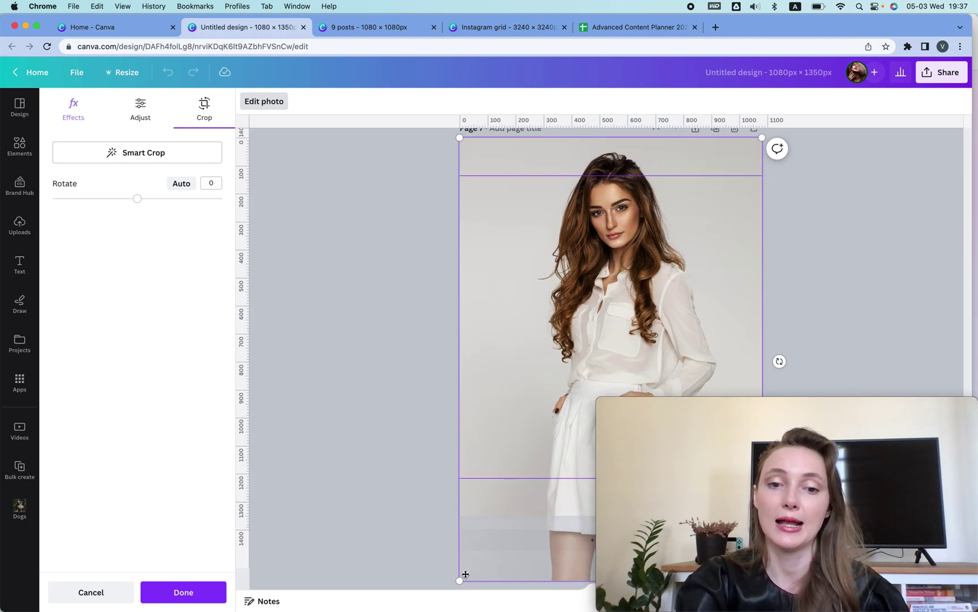
pyautogui.moveTo(461, 574); pyautogui.dragTo(320, 606)
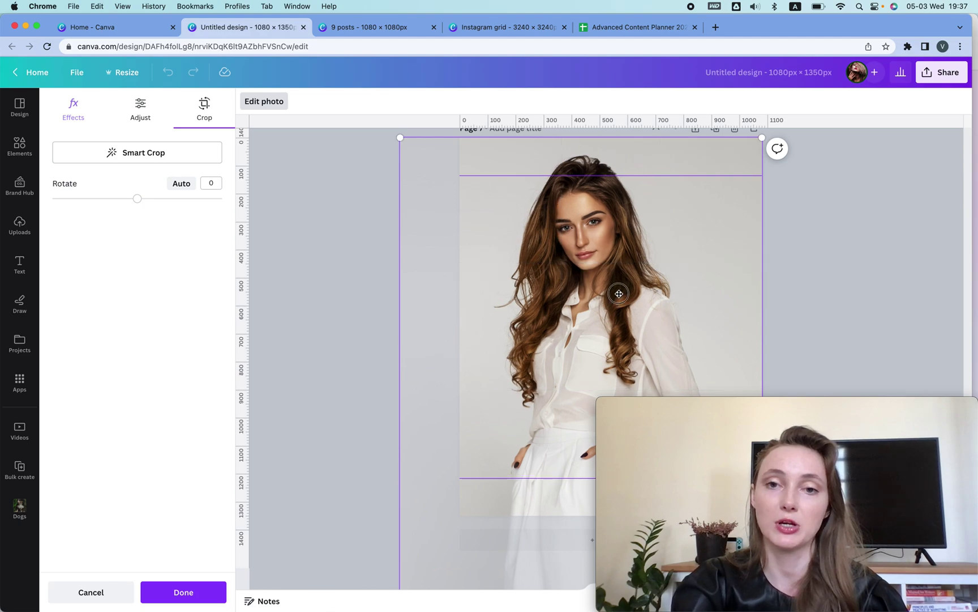
pyautogui.scroll(1, 622, 334)
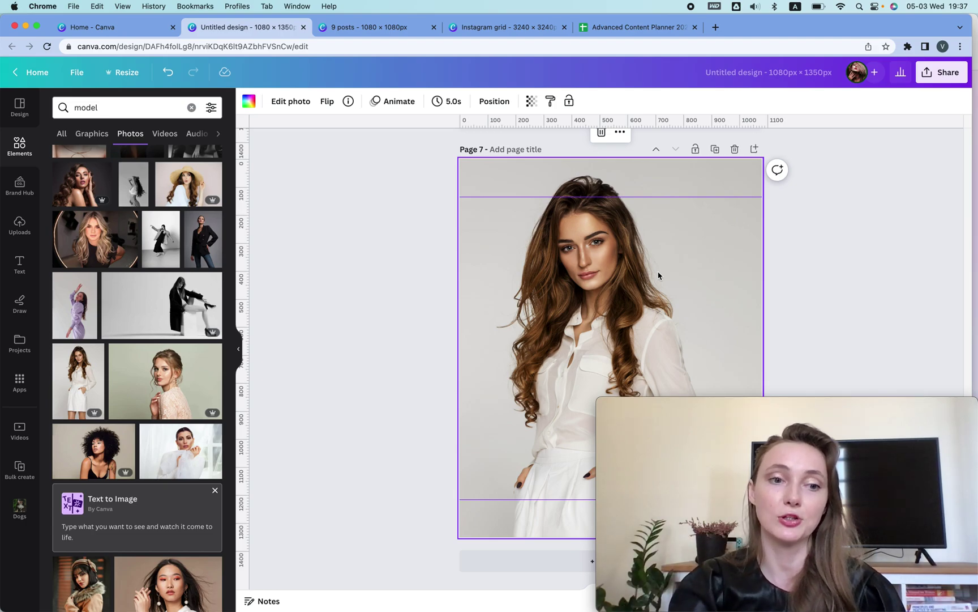
# - Add page 8 and fill it with the photo of the model in a yellow dress against the sky
pyautogui.click(754, 148)
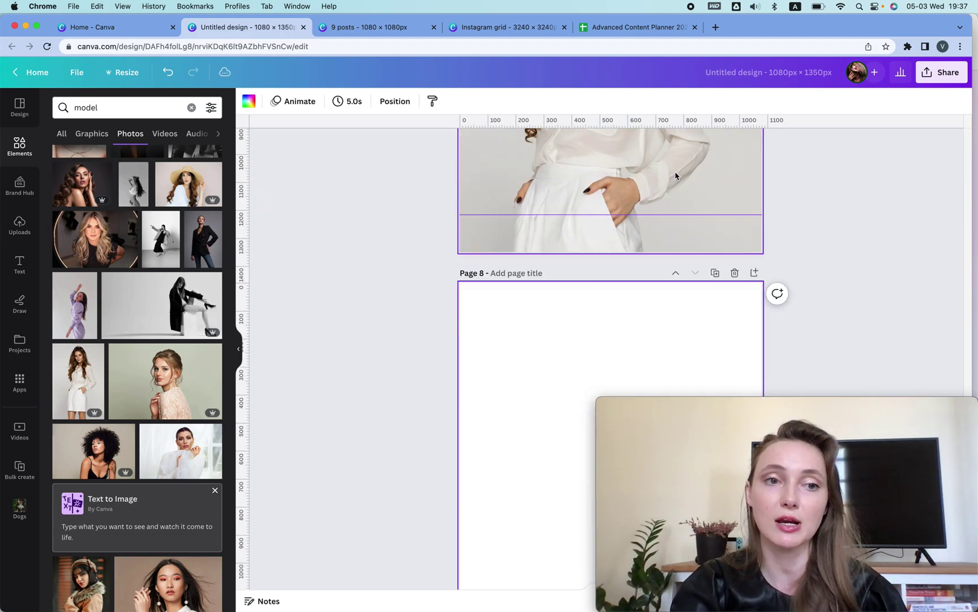
pyautogui.scroll(-5, 94, 459)
pyautogui.scroll(2, 94, 458)
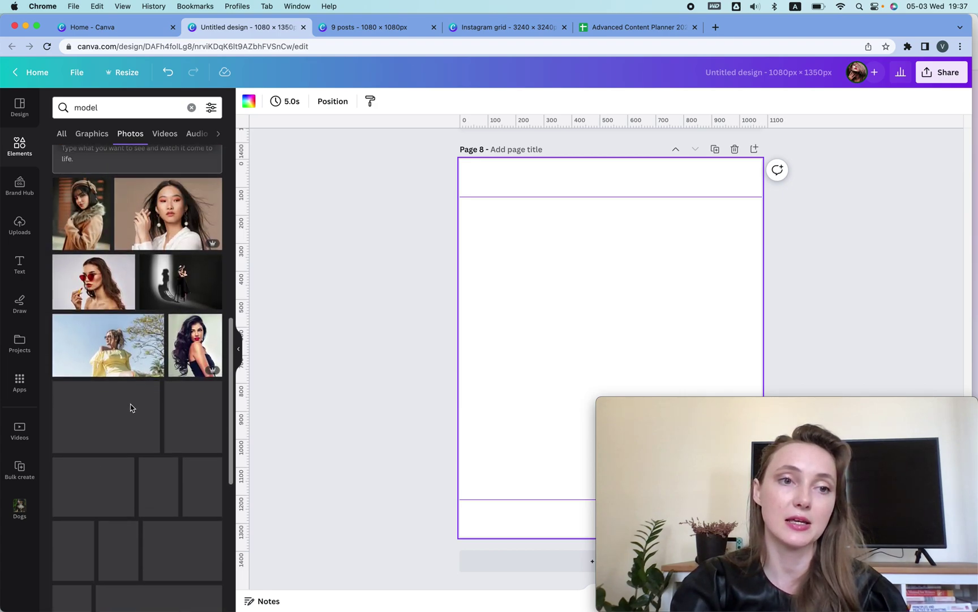
pyautogui.moveTo(124, 363); pyautogui.dragTo(622, 189)
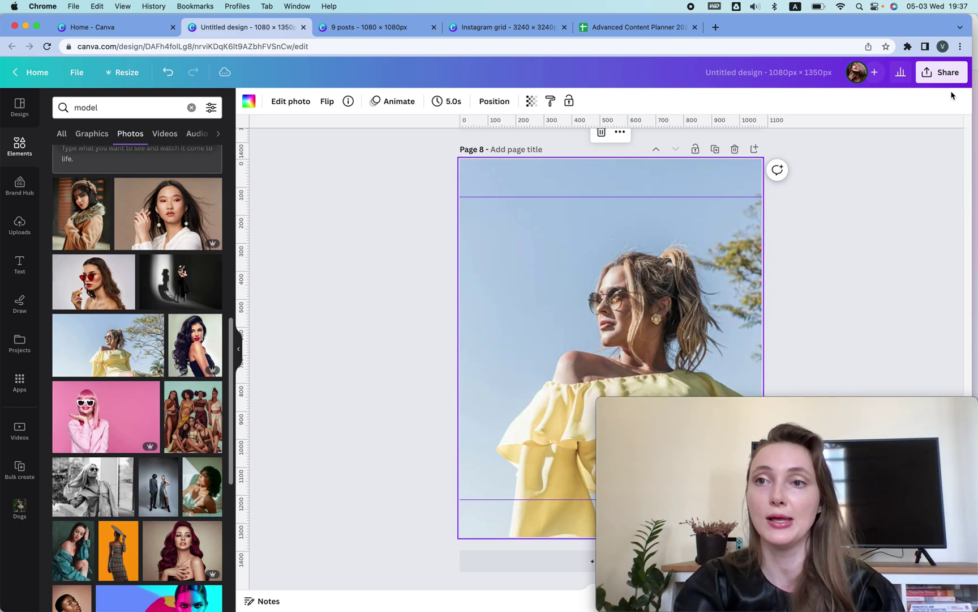
# - Add page 9 after the page with the model in a yellow dress
pyautogui.click(754, 148)
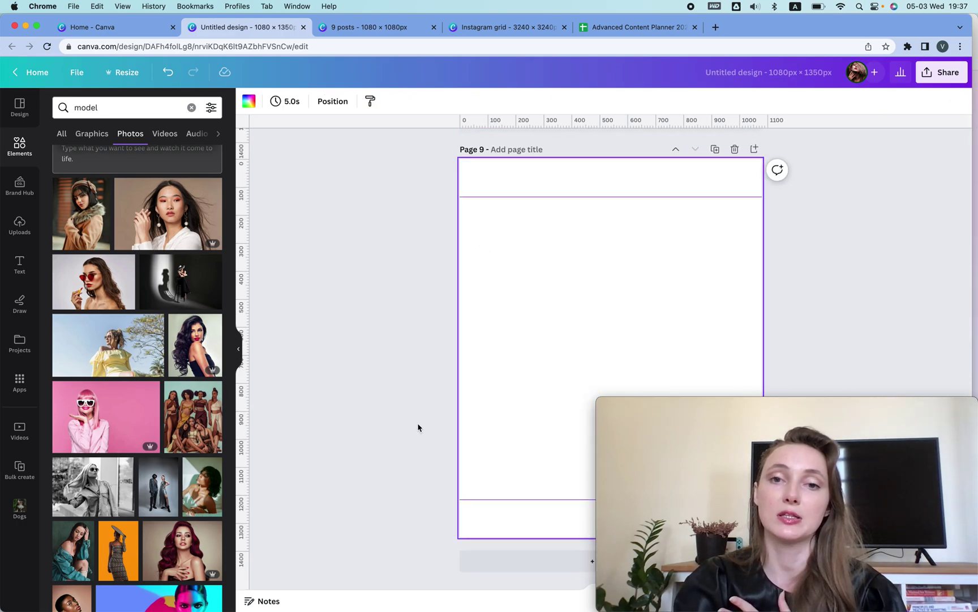
pyautogui.scroll(4, 536, 317)
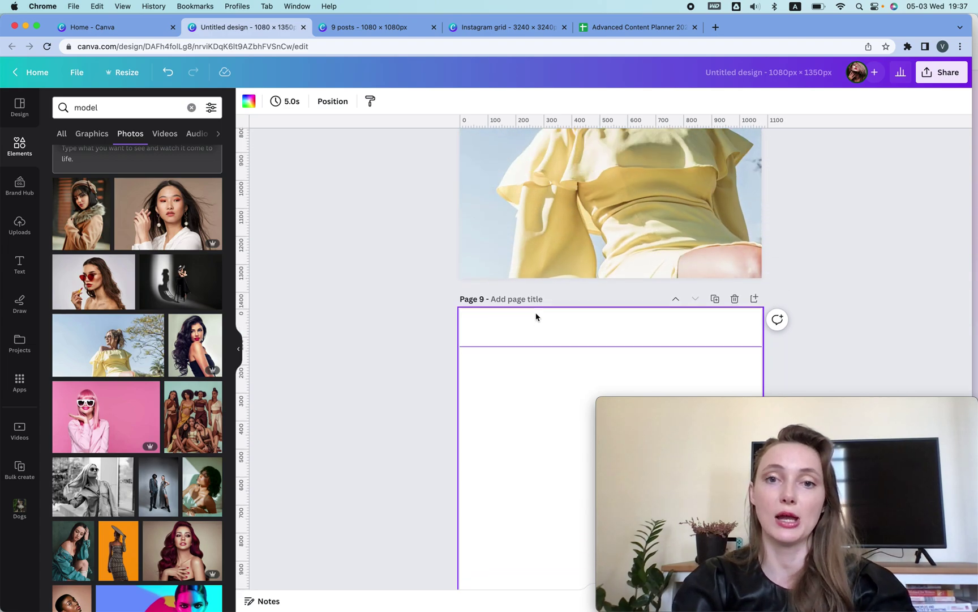
pyautogui.click(532, 183)
pyautogui.press('super+c')
pyautogui.scroll(-3, 531, 187)
pyautogui.click(524, 257)
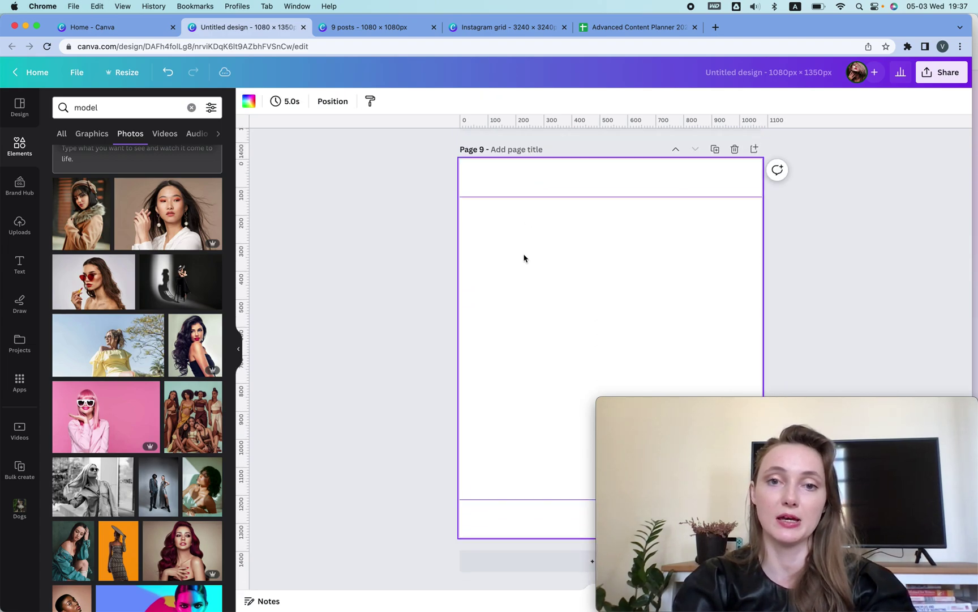
pyautogui.press('super+v')
pyautogui.press('super+z')
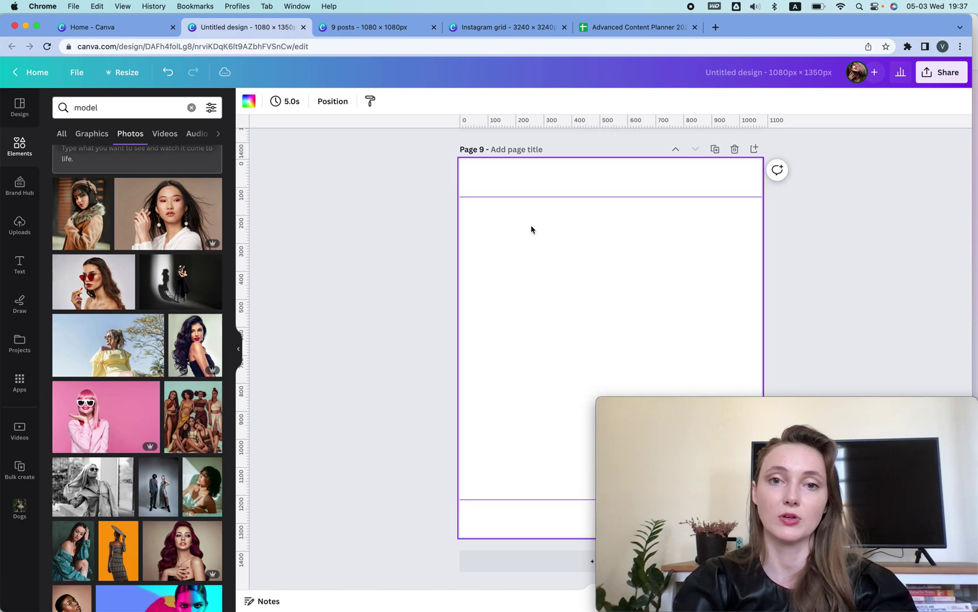
# - Set the background of page 9 to the light blue #CBDCEA, sampled from the sky in the photo on page 8
pyautogui.click(249, 102)
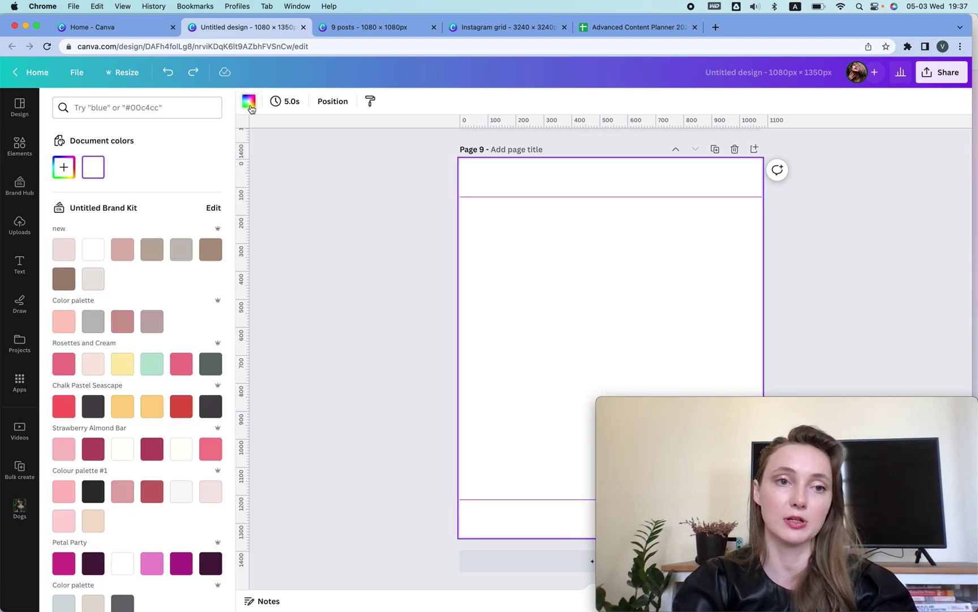
pyautogui.scroll(2, 512, 232)
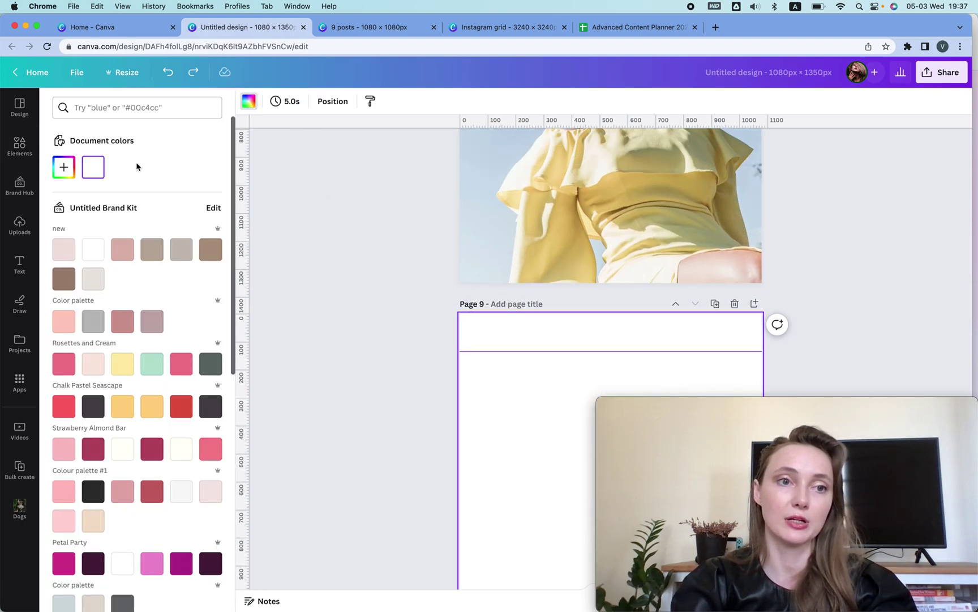
pyautogui.click(63, 167)
pyautogui.click(202, 306)
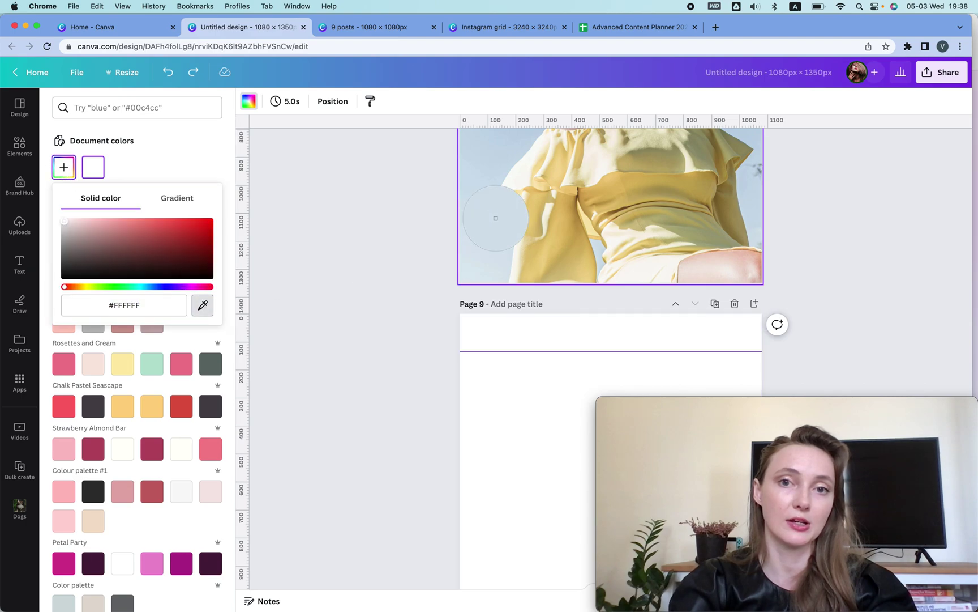
pyautogui.click(475, 167)
pyautogui.scroll(-3, 557, 373)
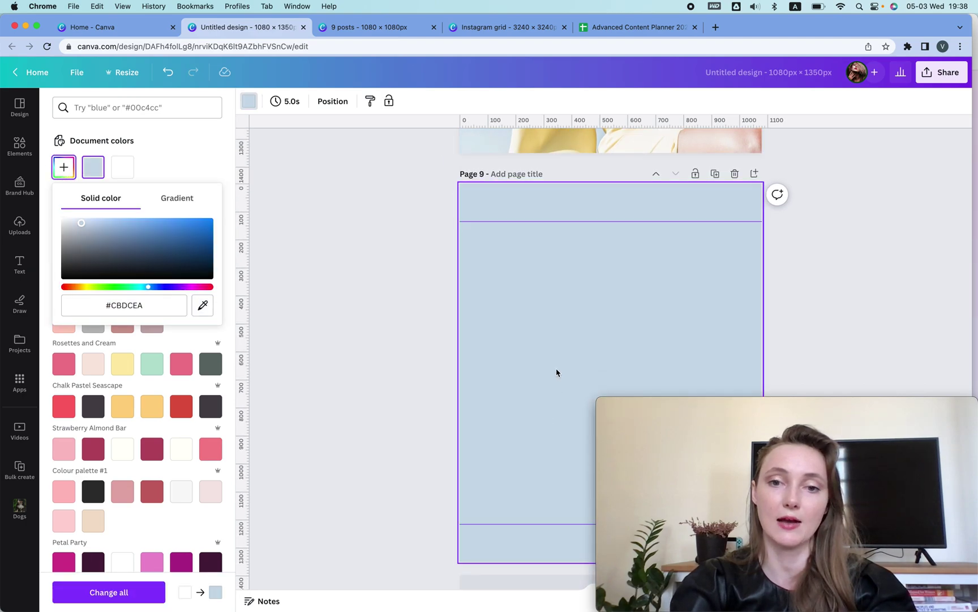
pyautogui.click(296, 236)
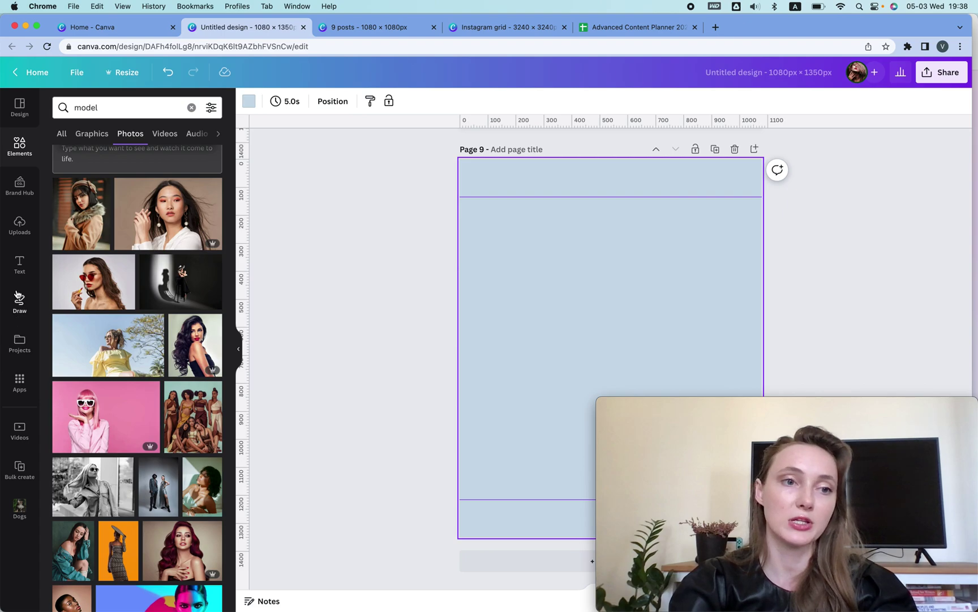
# - Insert the "cold, smooth & tasty." font combination on page 9 and colour its text white
pyautogui.click(20, 264)
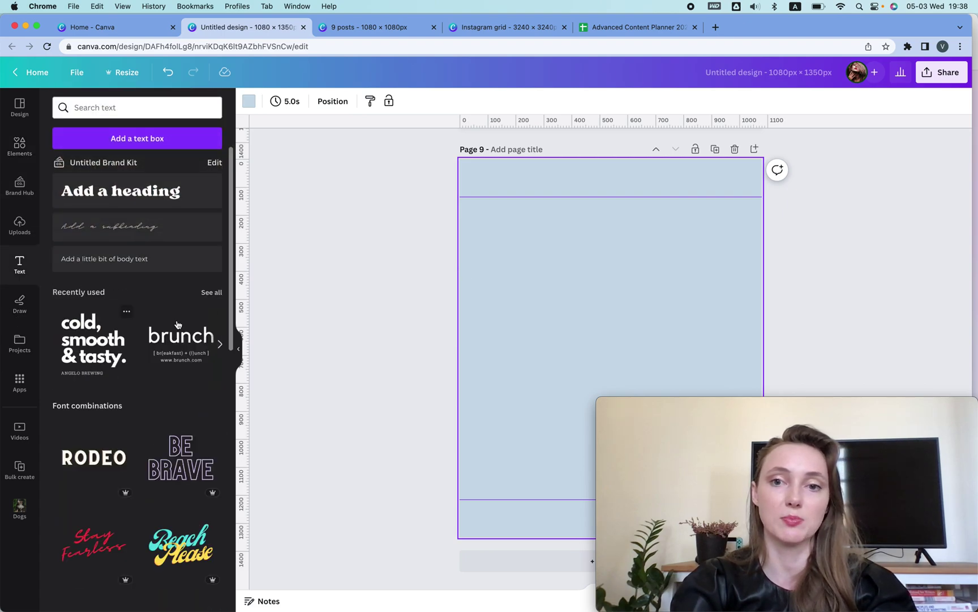
pyautogui.click(135, 337)
pyautogui.click(405, 102)
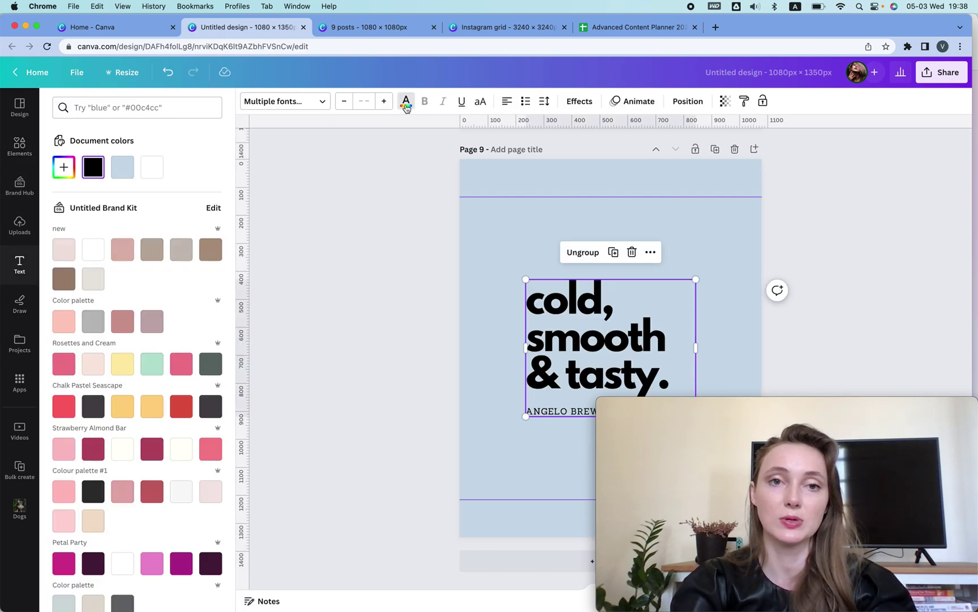
pyautogui.click(145, 165)
pyautogui.click(430, 226)
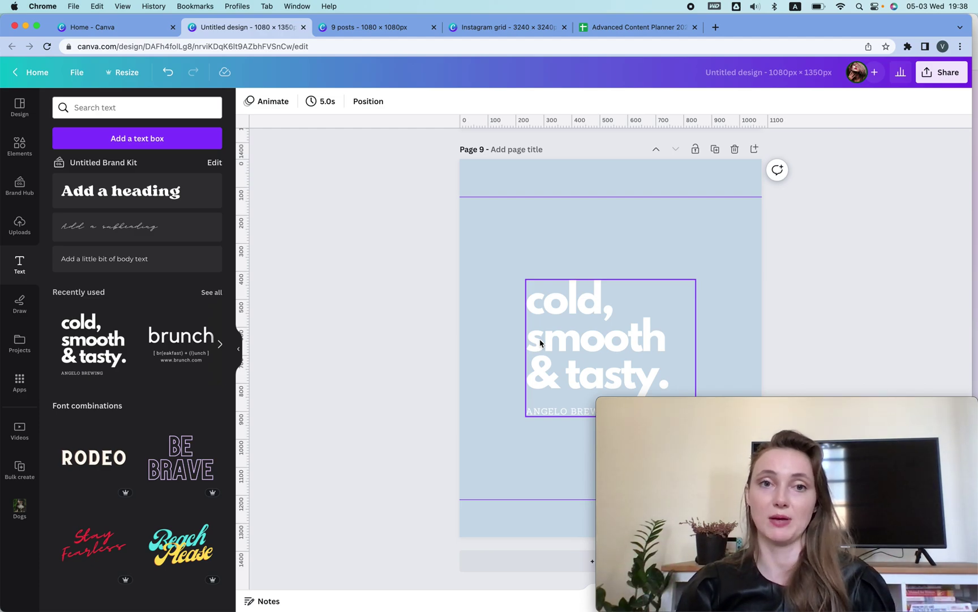
# - Download all 9 pages of the design as PNG files at 1,080 × 1,350 px
pyautogui.scroll(15, 549, 180)
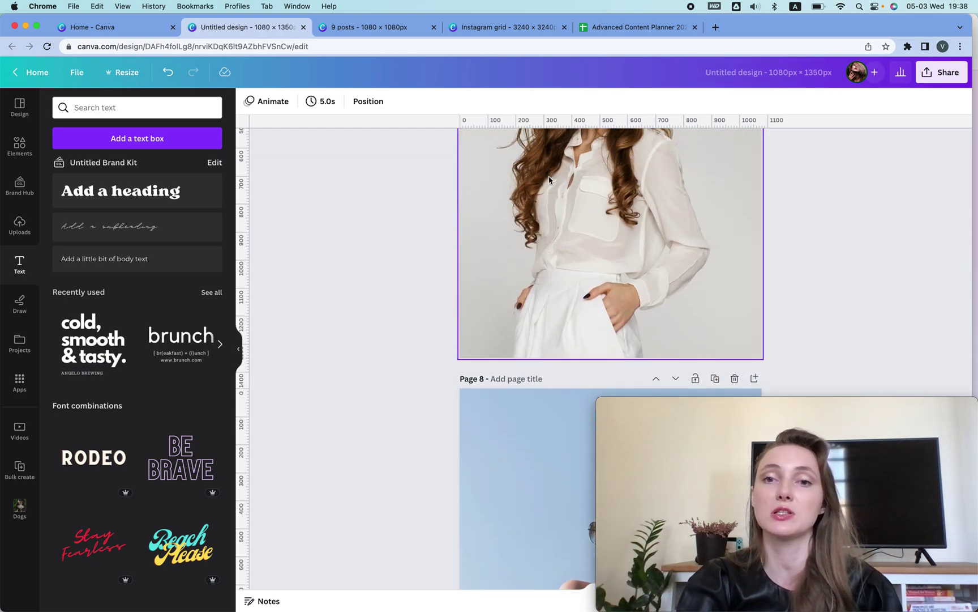
pyautogui.scroll(5, 549, 180)
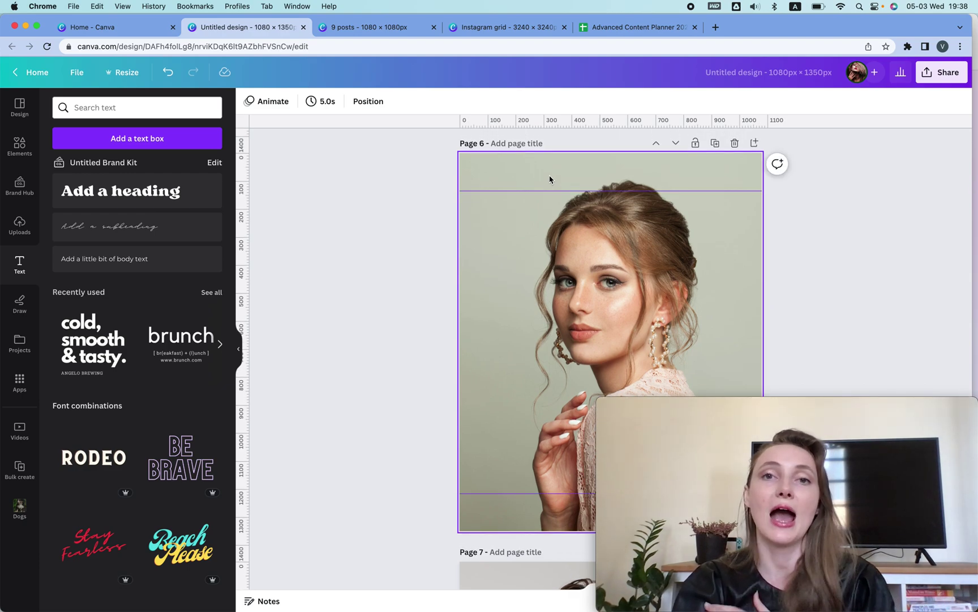
pyautogui.click(942, 72)
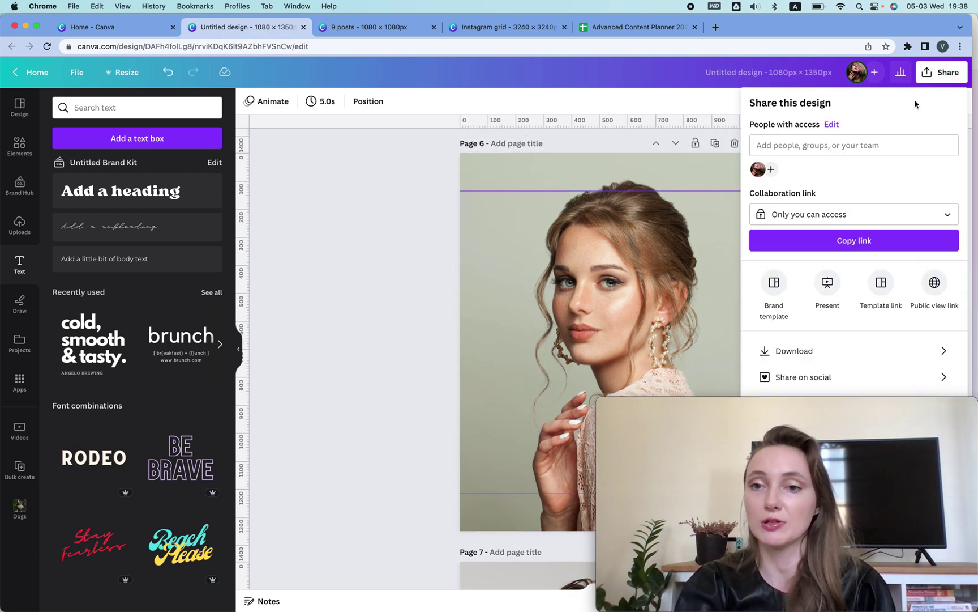
pyautogui.click(784, 349)
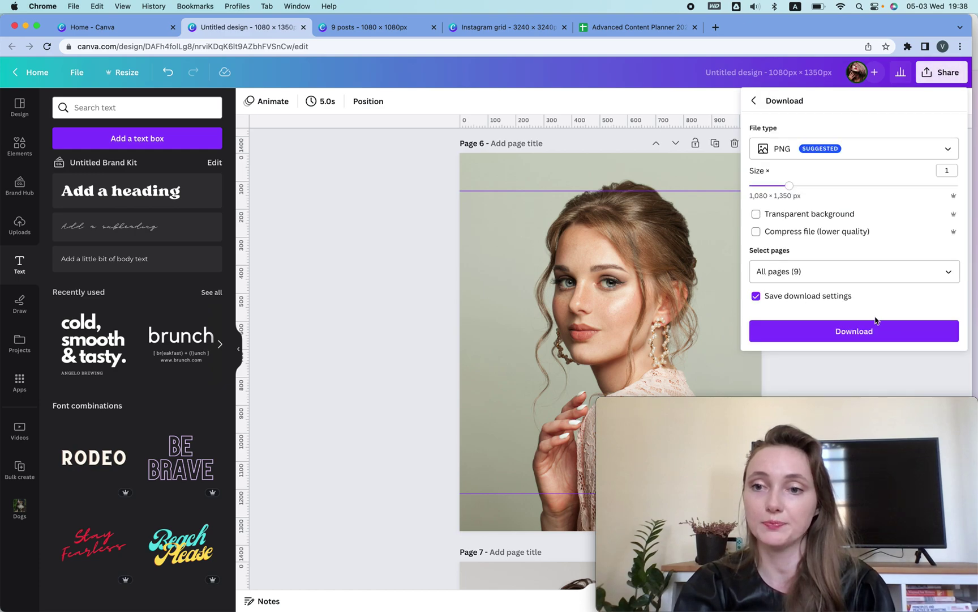
pyautogui.click(872, 333)
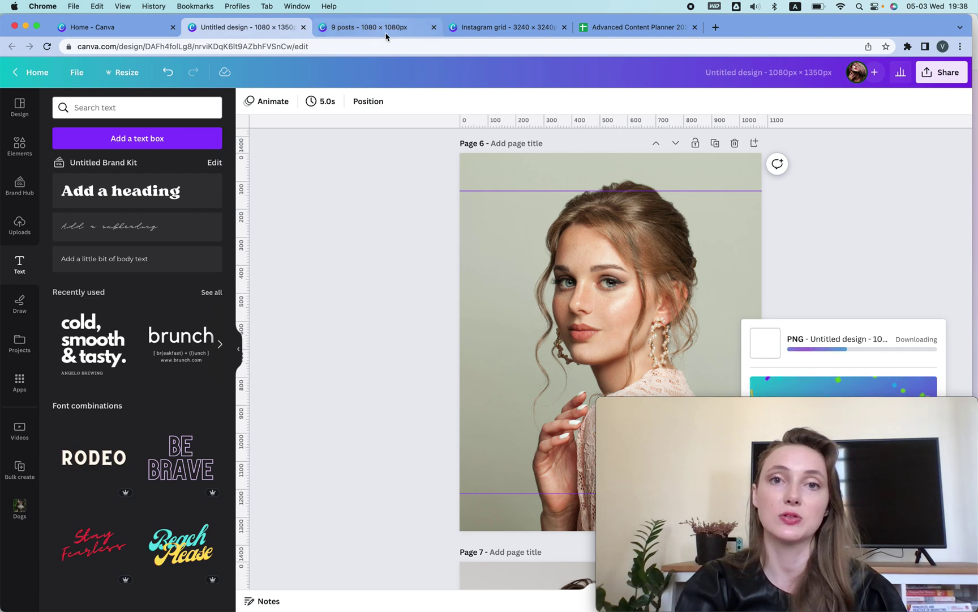
# - Switch to the 3240 × 3240 px Instagram grid design and close the 9 posts, untitled design and Canva home pages
pyautogui.click(515, 27)
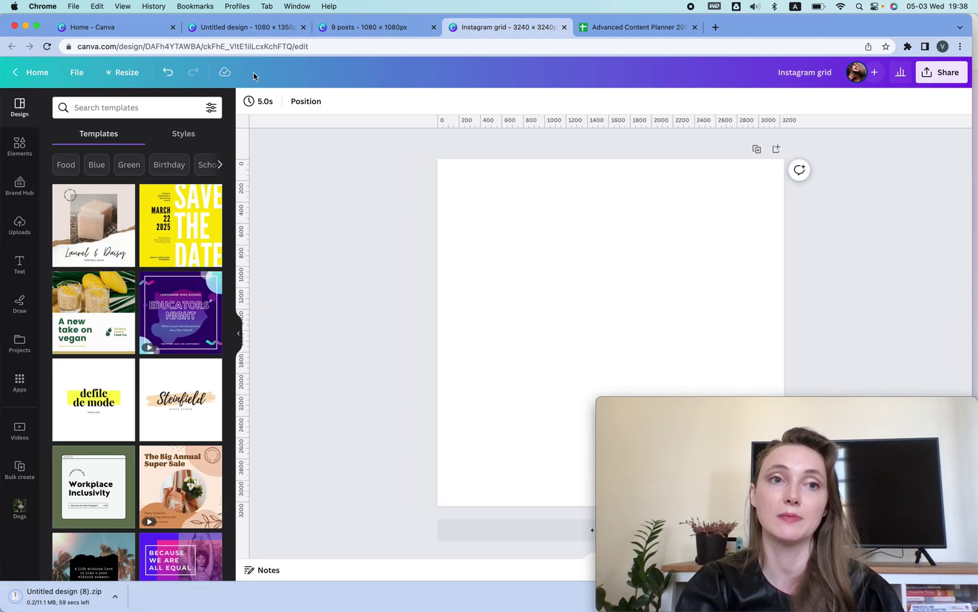
pyautogui.click(77, 29)
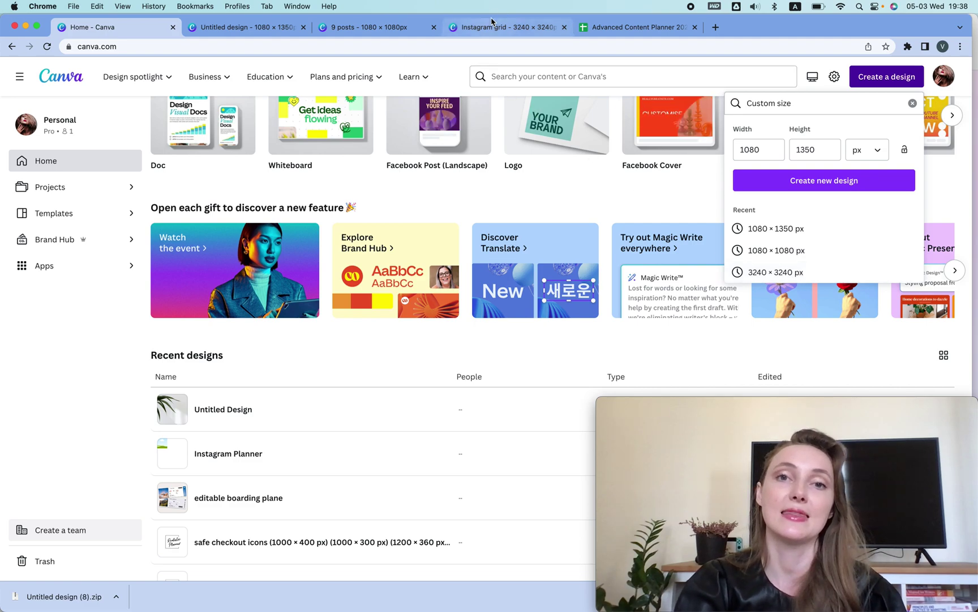
pyautogui.click(493, 24)
pyautogui.click(434, 27)
pyautogui.click(303, 27)
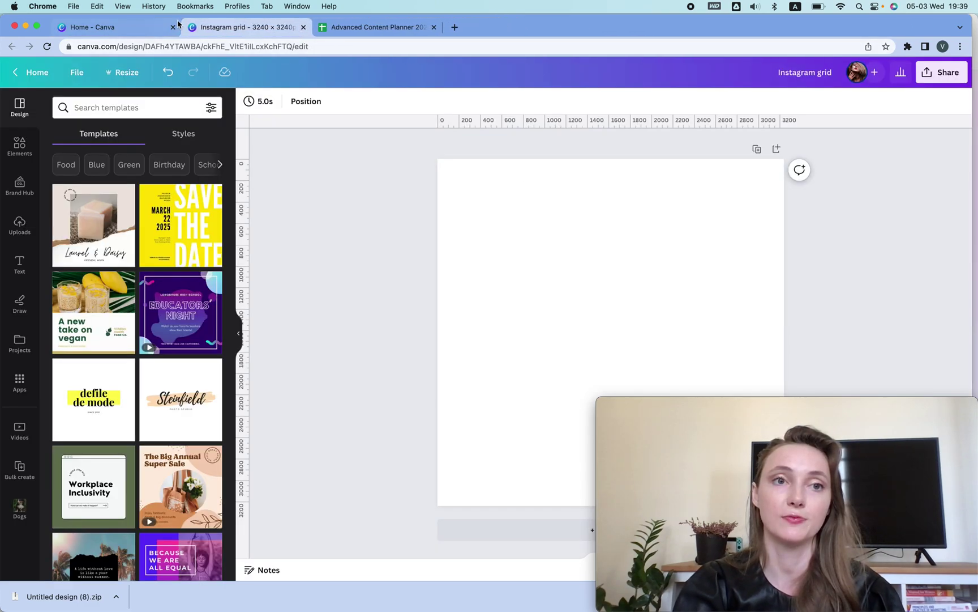
pyautogui.click(172, 27)
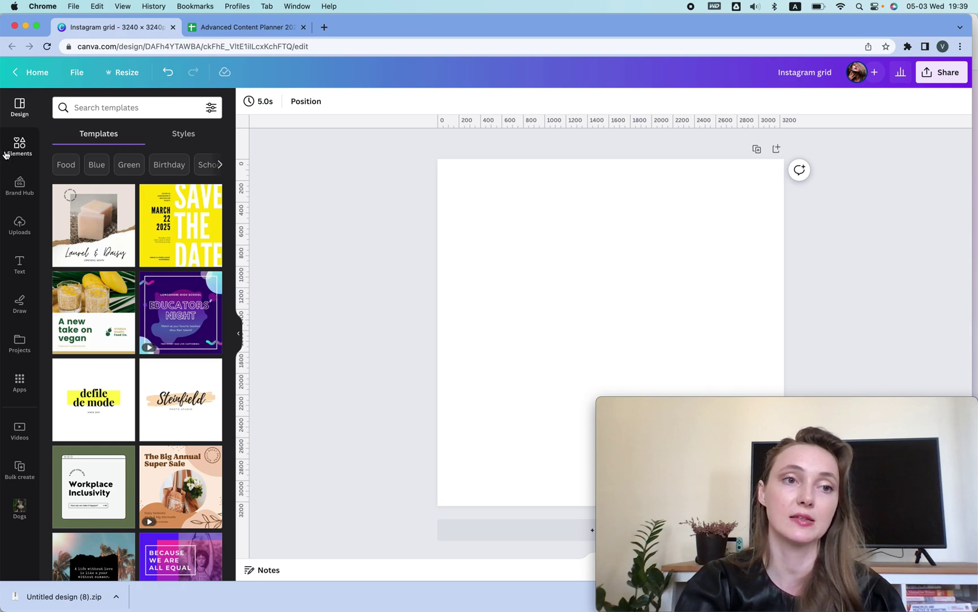
# - Find the grid with three rows of three equal cells among the grid elements and add it to the blank page
pyautogui.click(5, 154)
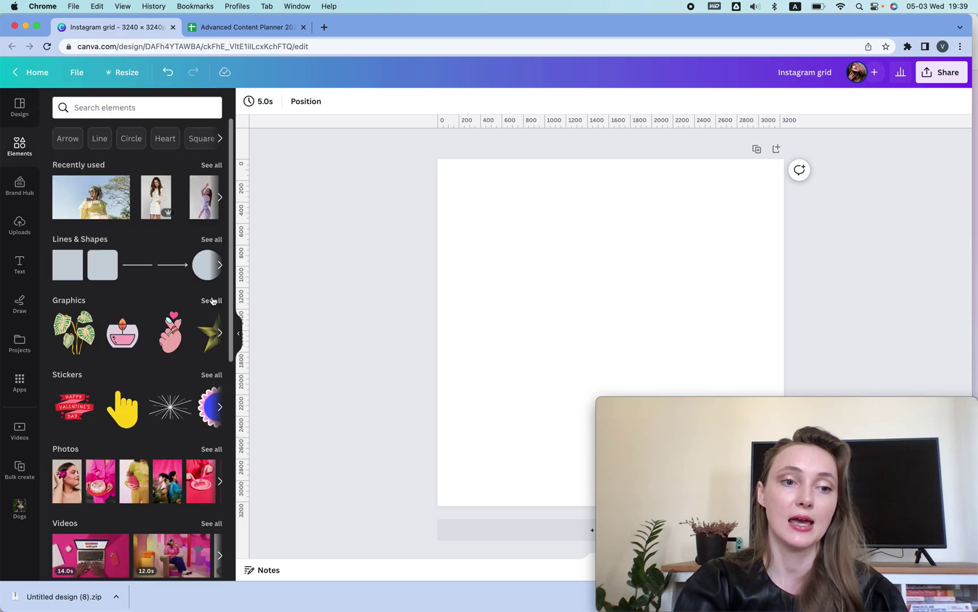
pyautogui.scroll(-10, 218, 300)
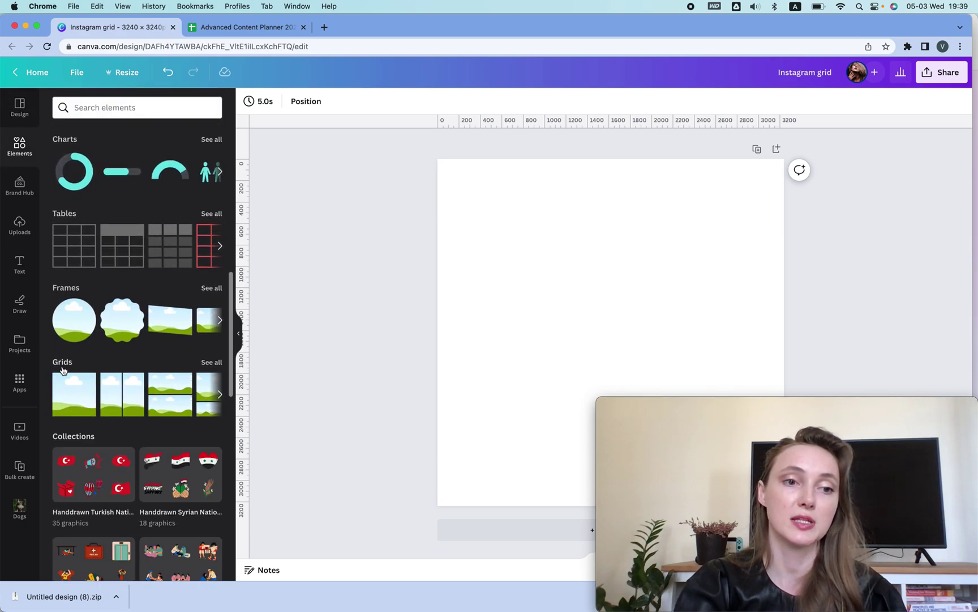
pyautogui.click(212, 362)
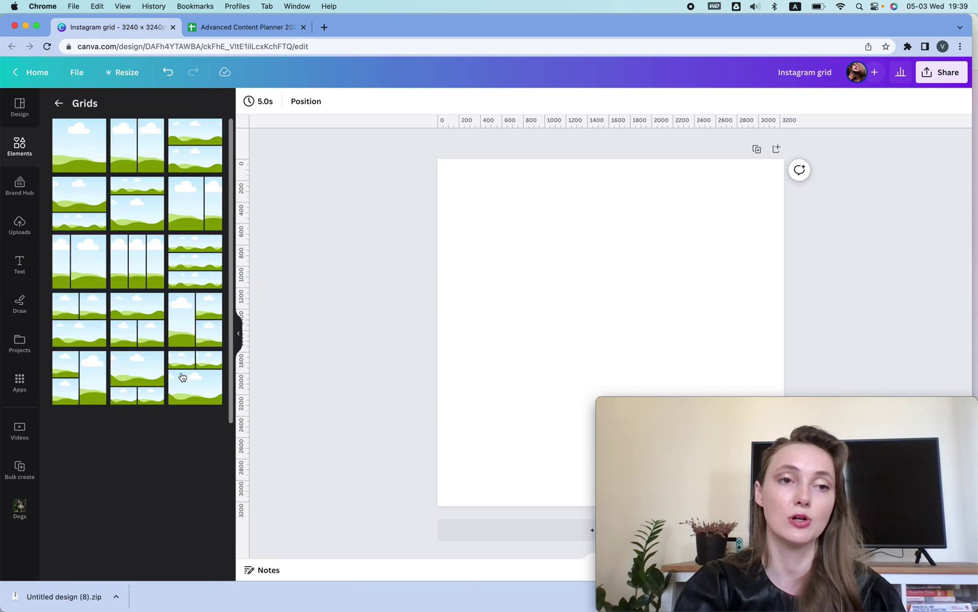
pyautogui.scroll(-5, 182, 376)
pyautogui.scroll(-5, 181, 376)
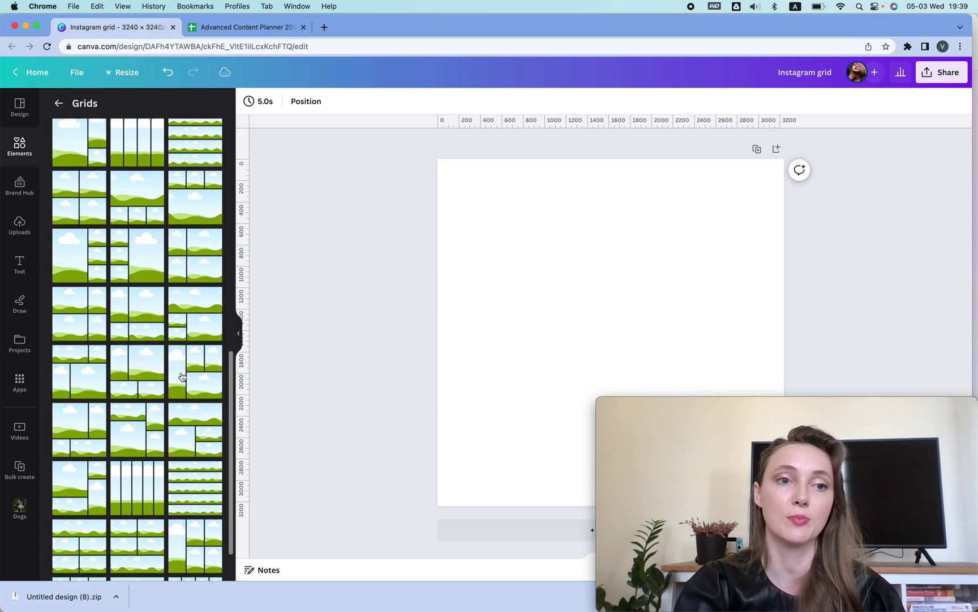
pyautogui.scroll(-5, 181, 376)
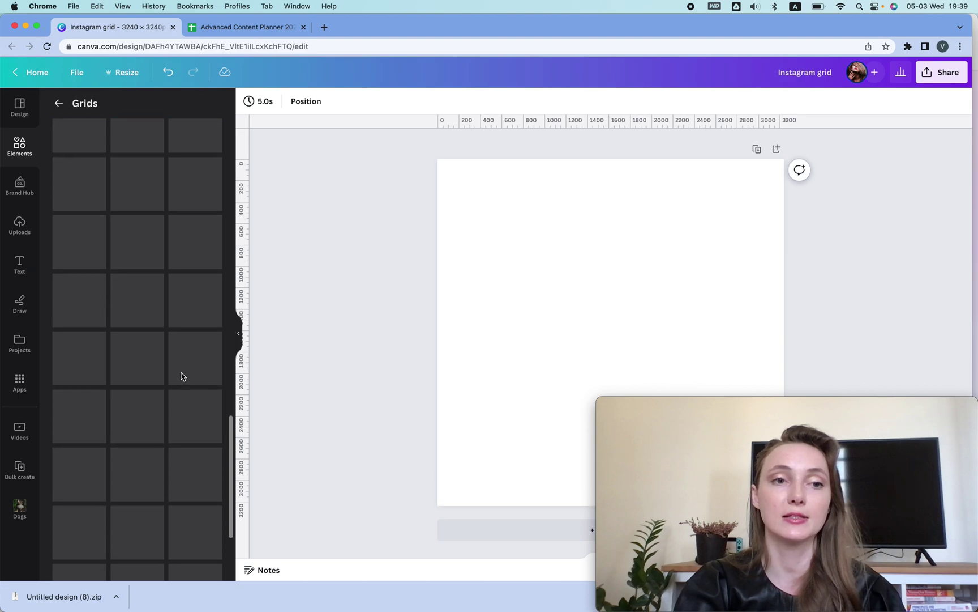
pyautogui.scroll(-5, 182, 376)
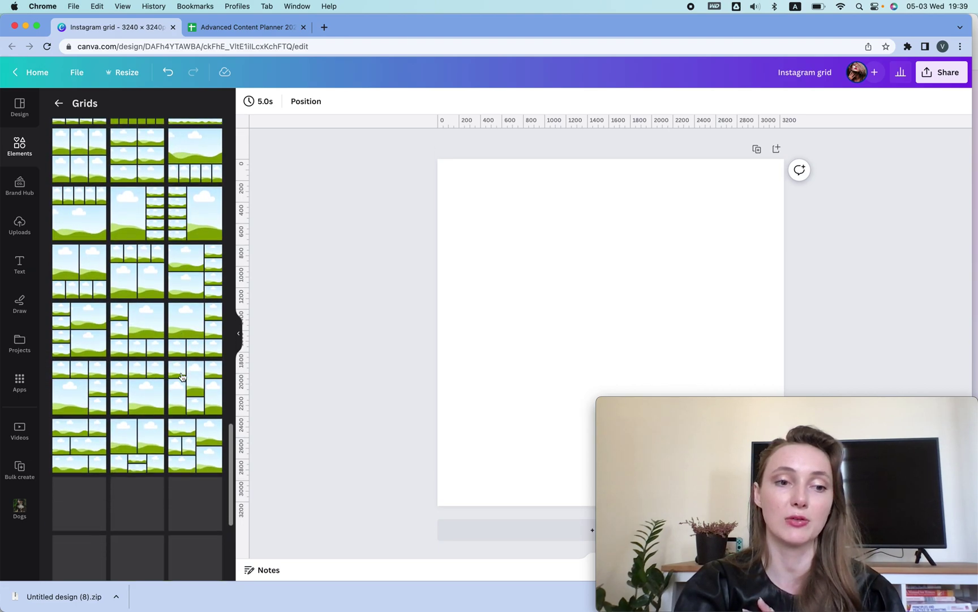
pyautogui.scroll(-4, 182, 376)
pyautogui.scroll(-5, 181, 376)
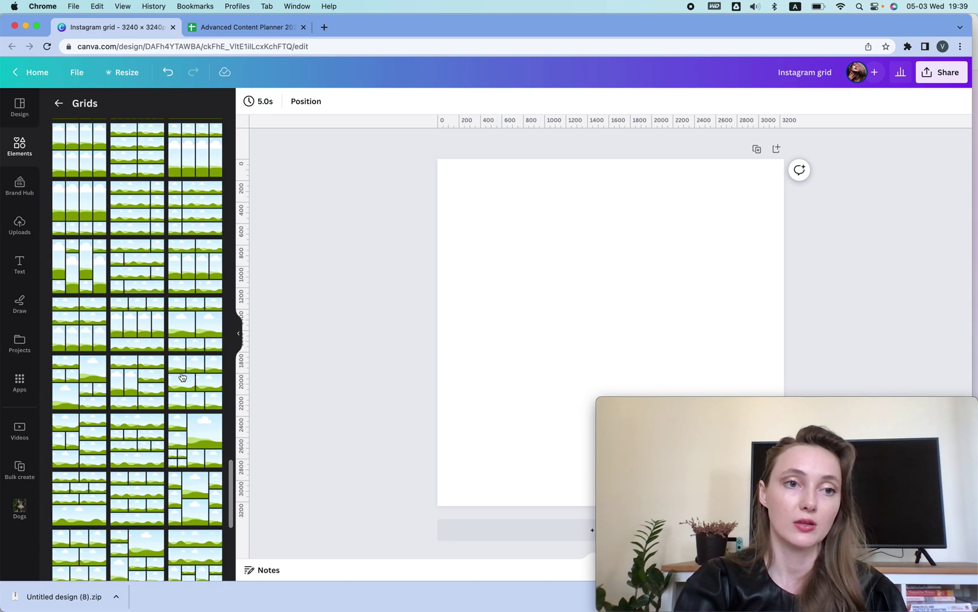
pyautogui.scroll(-2, 181, 376)
pyautogui.scroll(-4, 182, 376)
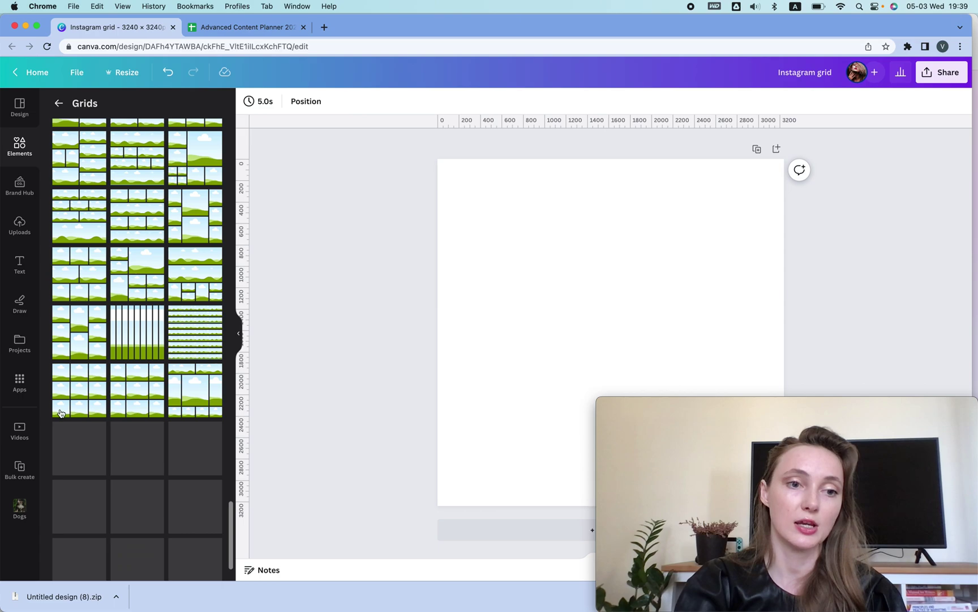
pyautogui.click(74, 394)
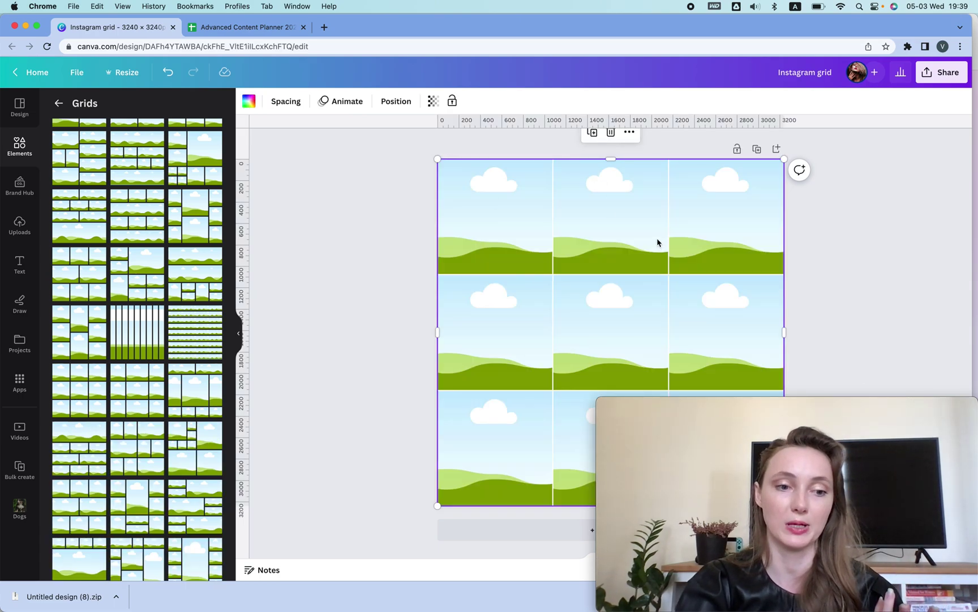
# - Upload the nine exported PNGs from the downloaded "Untitled design (8)" folder to the Instagram grid design
pyautogui.click(66, 607)
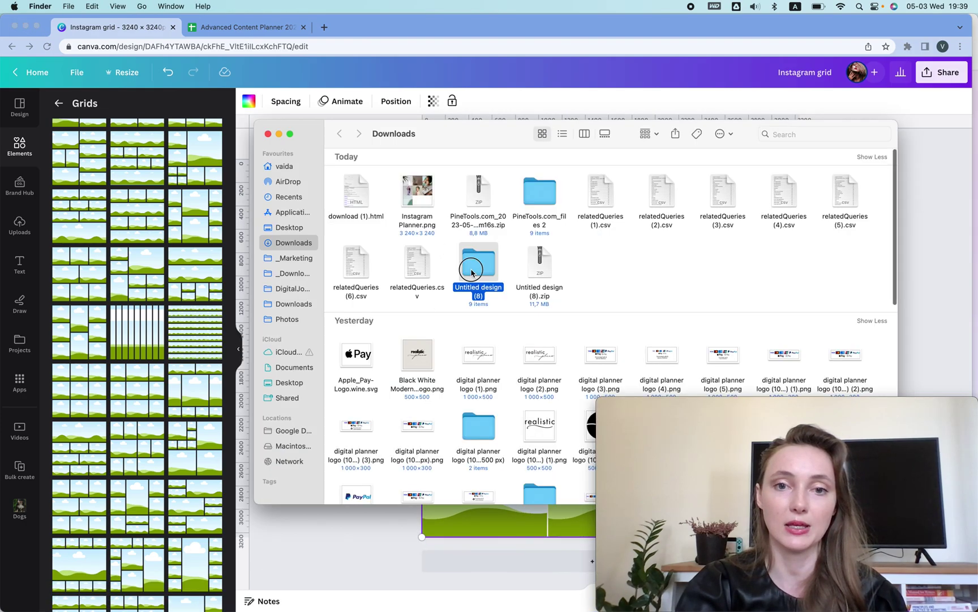
pyautogui.doubleClick(471, 266)
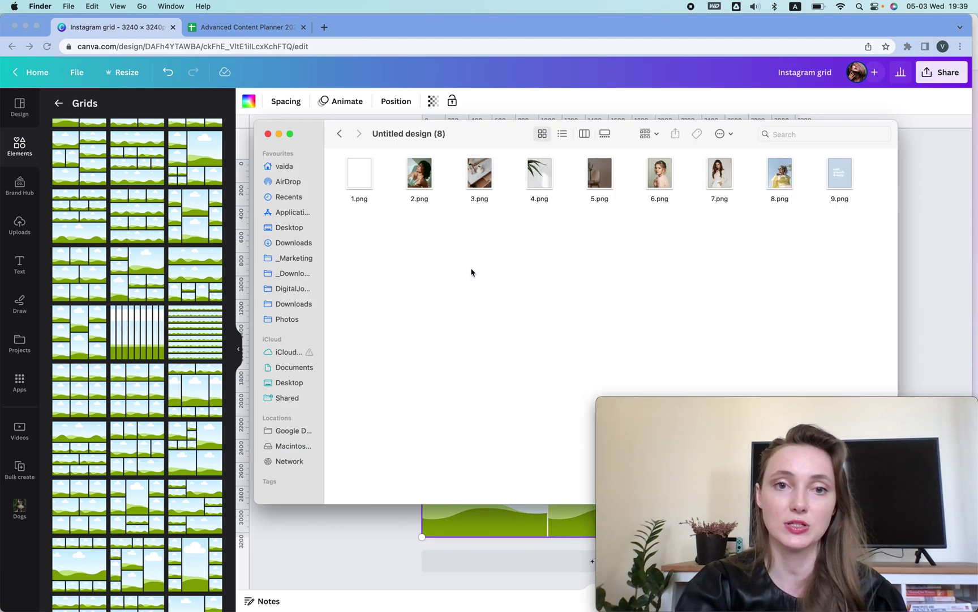
pyautogui.moveTo(855, 234); pyautogui.dragTo(102, 237)
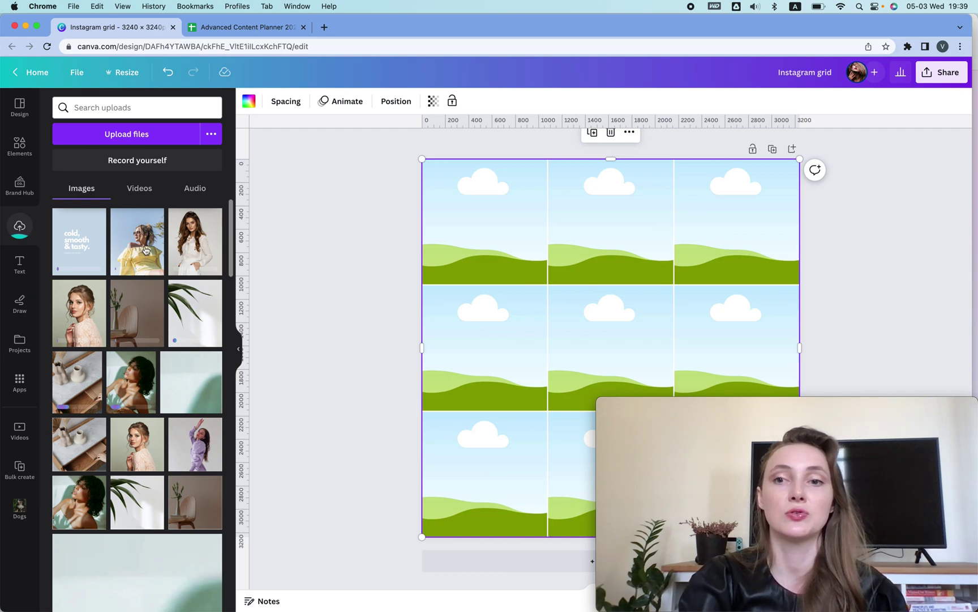
# - Fill five grid cells: chair top-middle, curly-haired woman top-right, purple-outfit woman middle-left, woman in pink centre, and woman in yellow bottom-left
pyautogui.moveTo(201, 404); pyautogui.dragTo(486, 328)
pyautogui.moveTo(218, 433); pyautogui.dragTo(249, 478)
pyautogui.moveTo(605, 197); pyautogui.dragTo(605, 198)
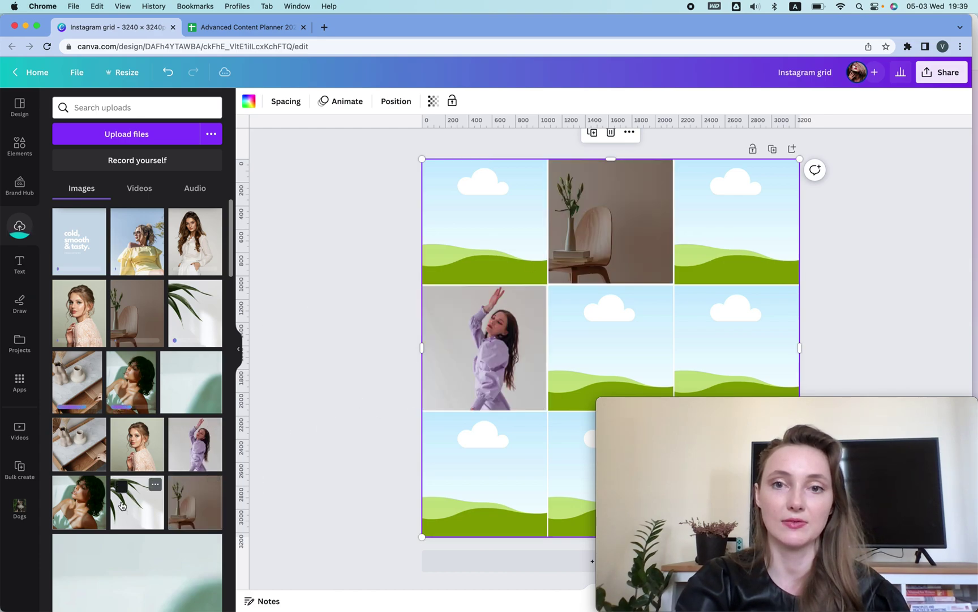
pyautogui.click(736, 237)
pyautogui.moveTo(137, 444); pyautogui.dragTo(626, 342)
pyautogui.click(159, 390)
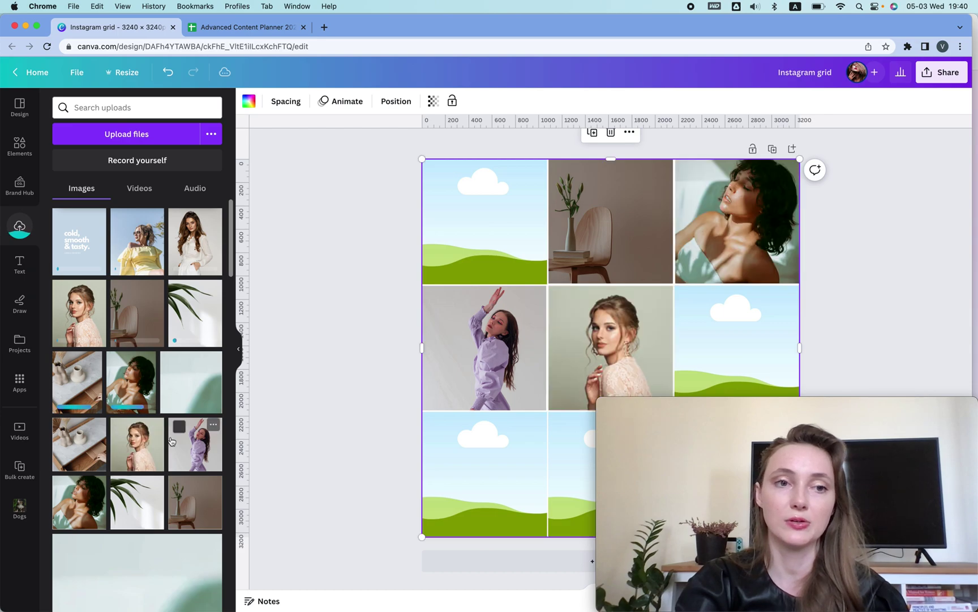
pyautogui.moveTo(137, 241); pyautogui.dragTo(534, 470)
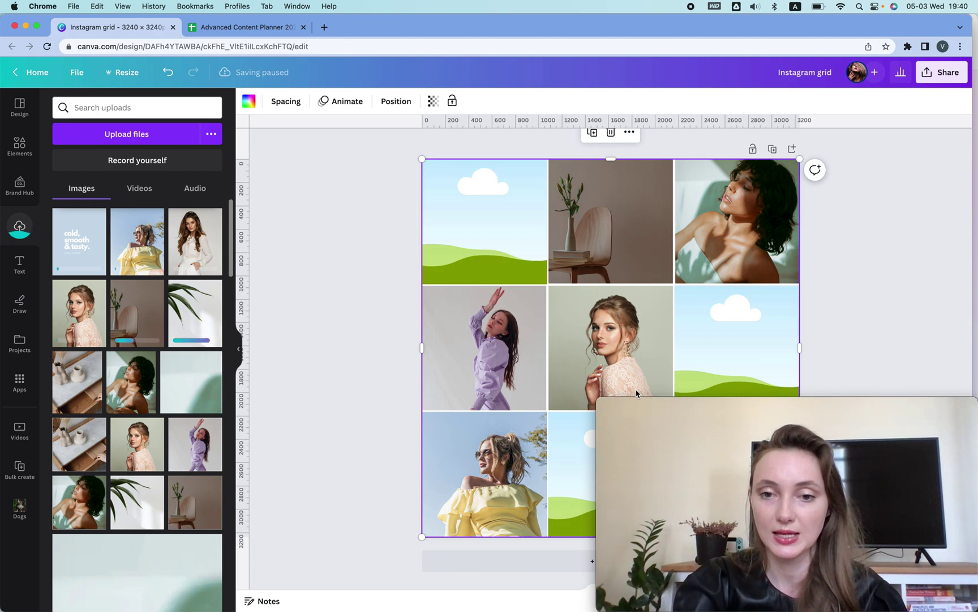
# - Shrink the Movie Recording window and move it away from the grid's empty bottom cells
pyautogui.click(683, 406)
pyautogui.moveTo(683, 406); pyautogui.dragTo(660, 332)
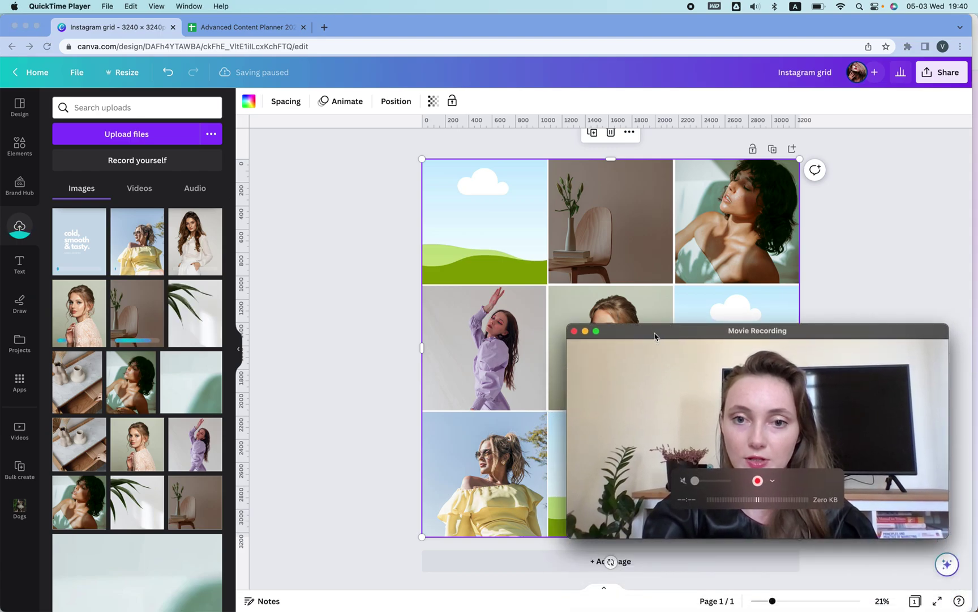
pyautogui.moveTo(566, 324); pyautogui.dragTo(717, 408)
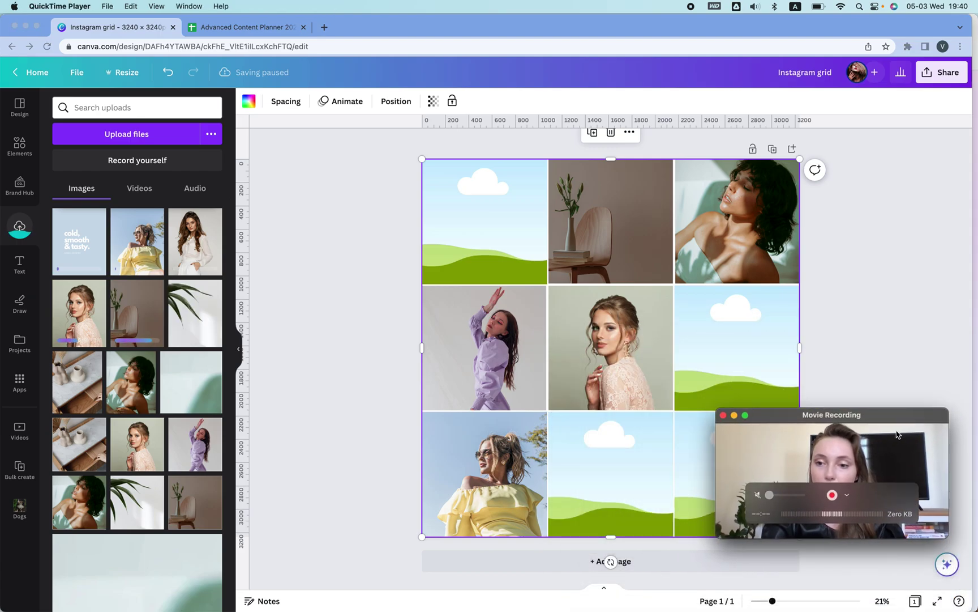
pyautogui.moveTo(892, 422); pyautogui.dragTo(919, 498)
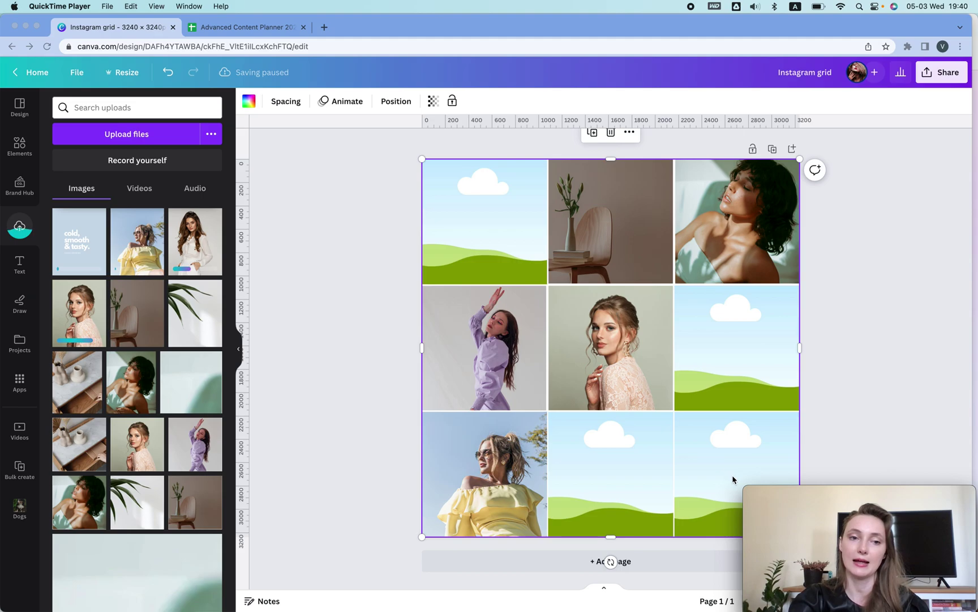
# - Replace the grid's middle-left photo with the palm leaf and place the mint-green shadow image in the top-left and middle-right cells
pyautogui.click(195, 262)
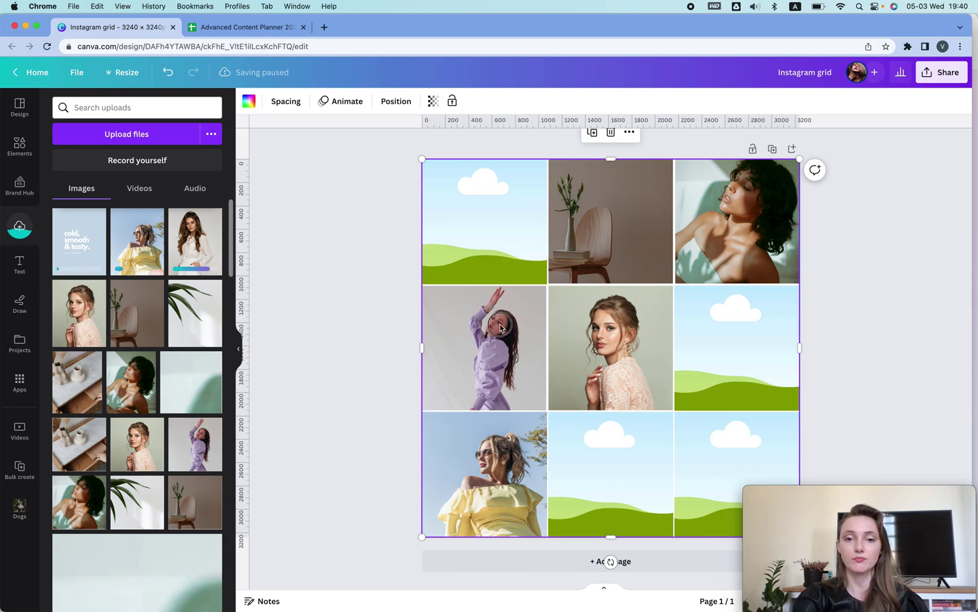
pyautogui.moveTo(218, 292); pyautogui.dragTo(510, 362)
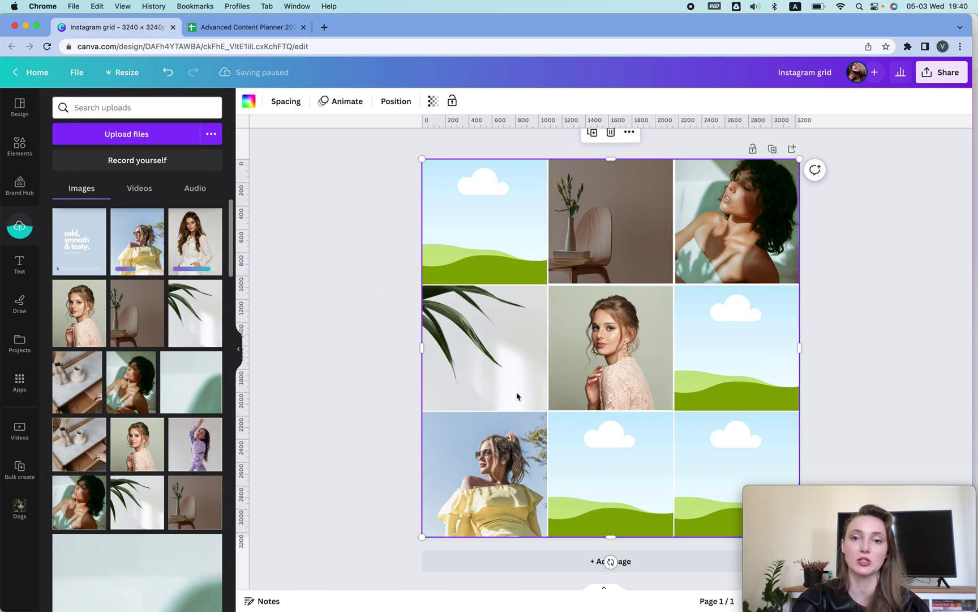
pyautogui.moveTo(200, 394); pyautogui.dragTo(491, 200)
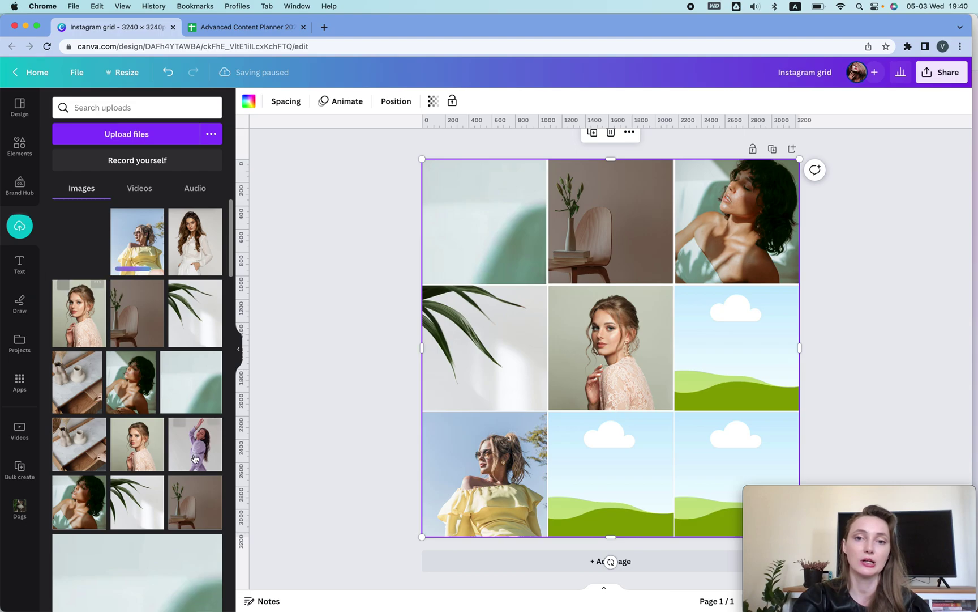
pyautogui.moveTo(172, 365); pyautogui.dragTo(707, 327)
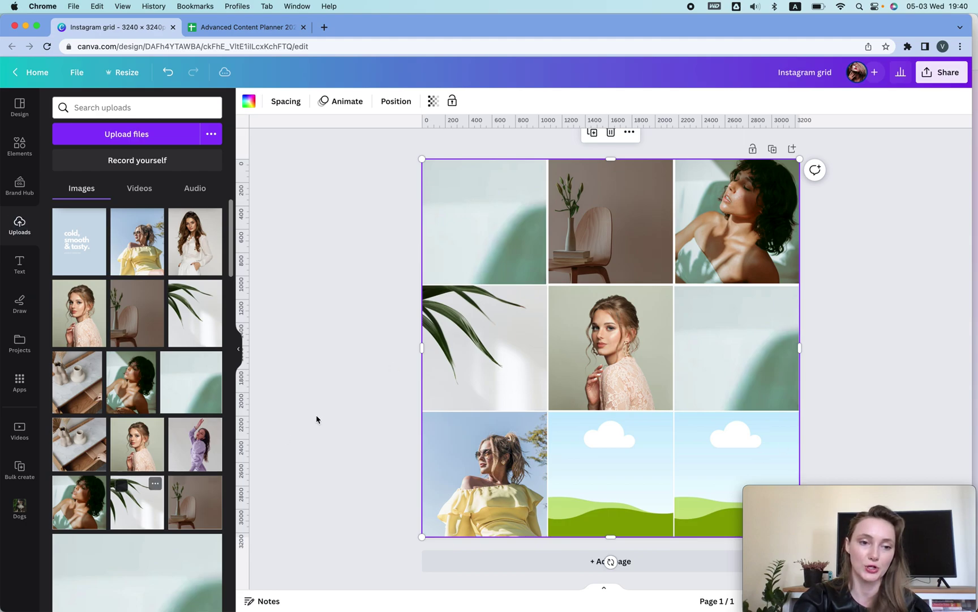
# - Place the purple-outfit woman in the top-left cell, the woman in white bottom-right, and the "cold, smooth & tasty." post bottom-middle
pyautogui.moveTo(194, 444); pyautogui.dragTo(451, 200)
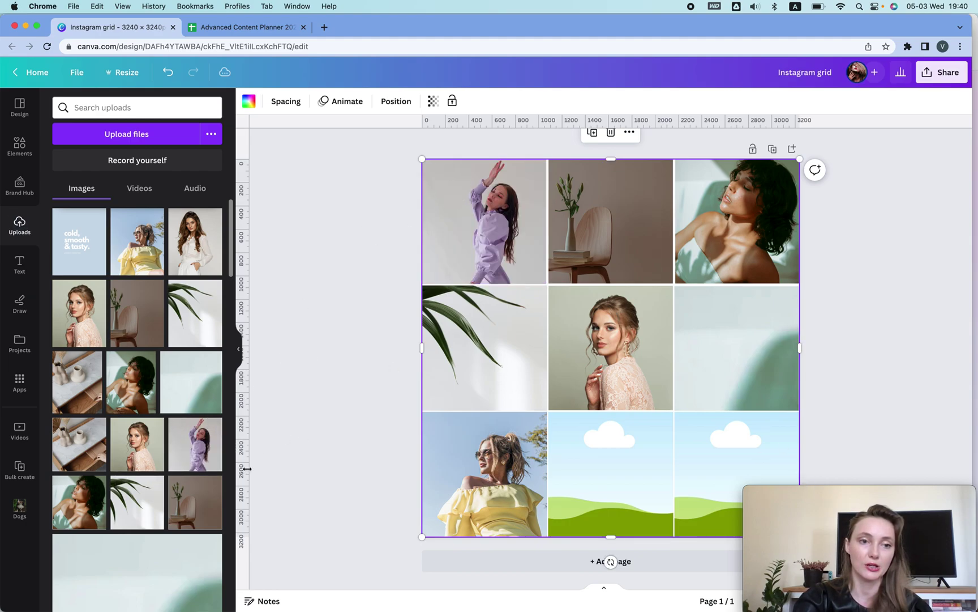
pyautogui.moveTo(194, 241); pyautogui.dragTo(745, 436)
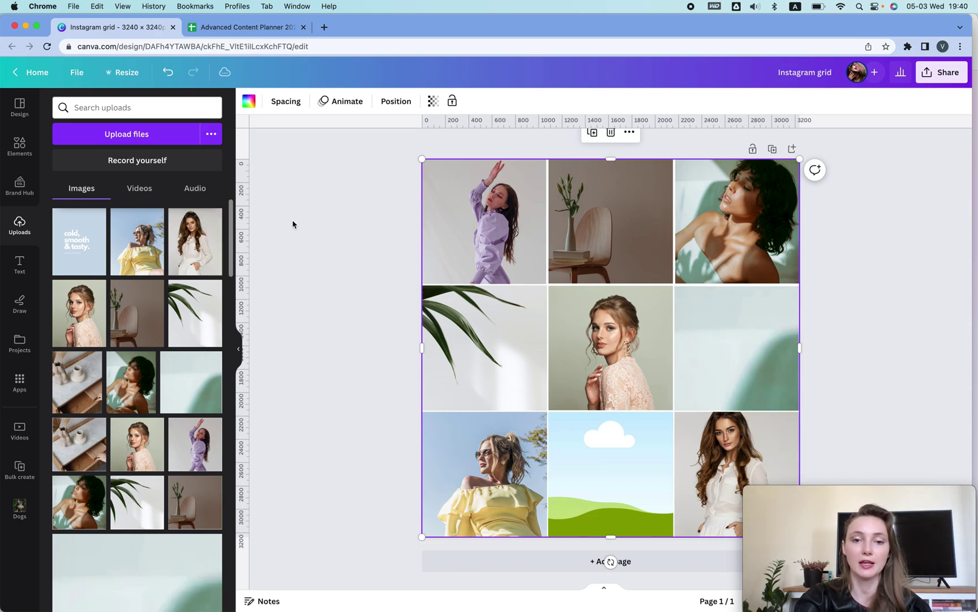
pyautogui.moveTo(79, 241); pyautogui.dragTo(566, 476)
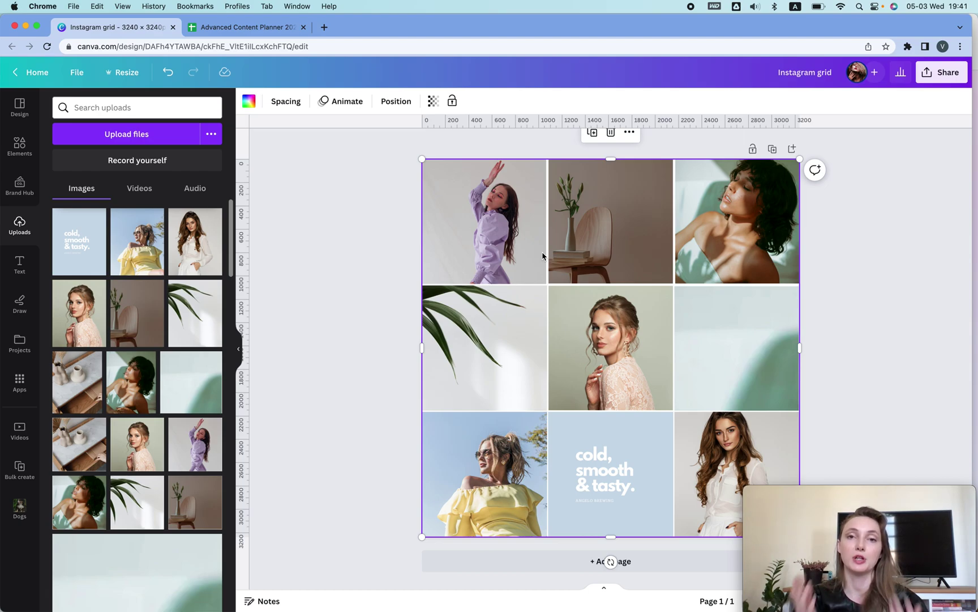
# - Open a second Canva home page and enter a custom design size of 1080 × 1920 px
pyautogui.click(326, 29)
pyautogui.write('can')
pyautogui.press('Return')
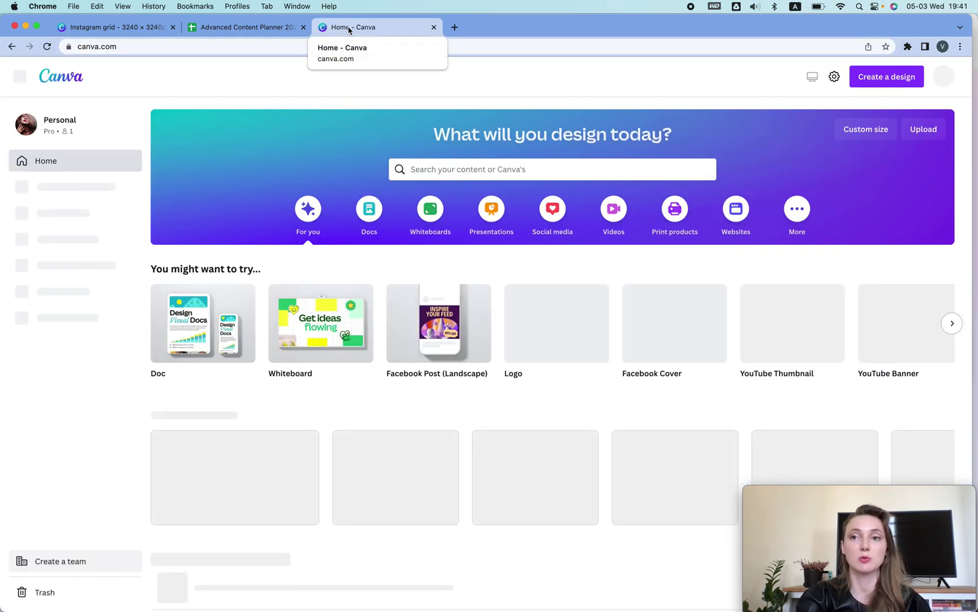
pyautogui.click(887, 76)
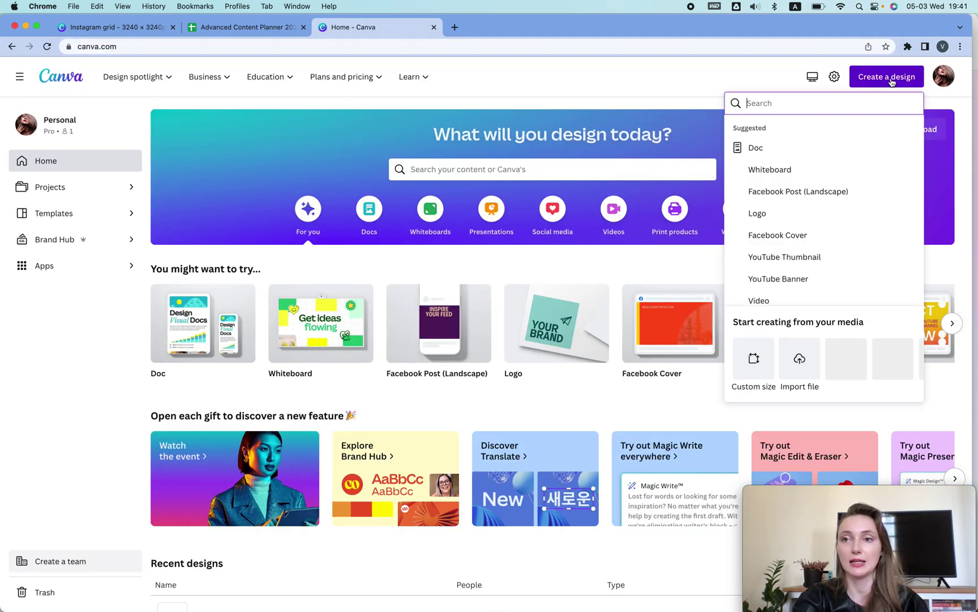
pyautogui.click(766, 361)
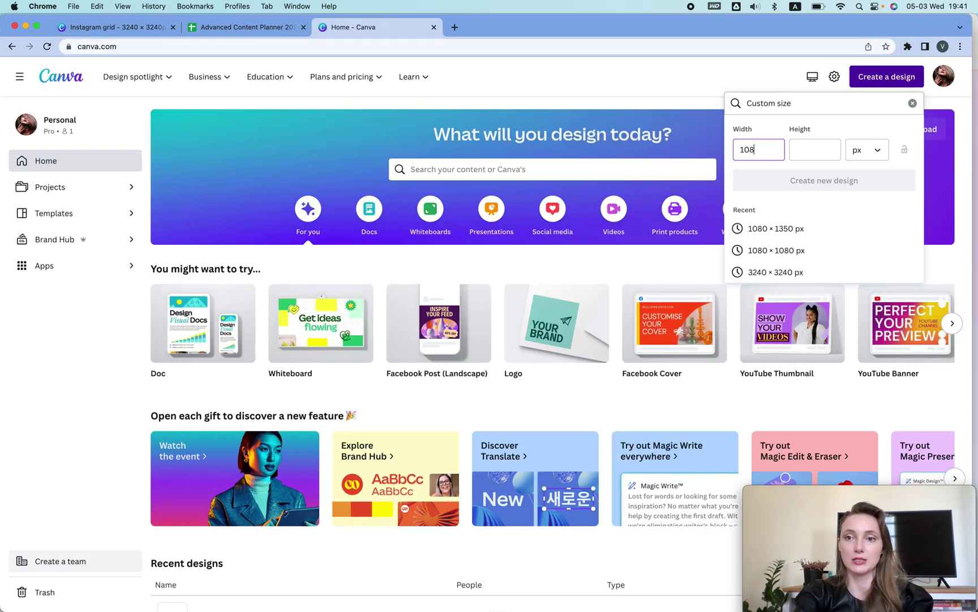
pyautogui.click(801, 152)
pyautogui.write('1920')
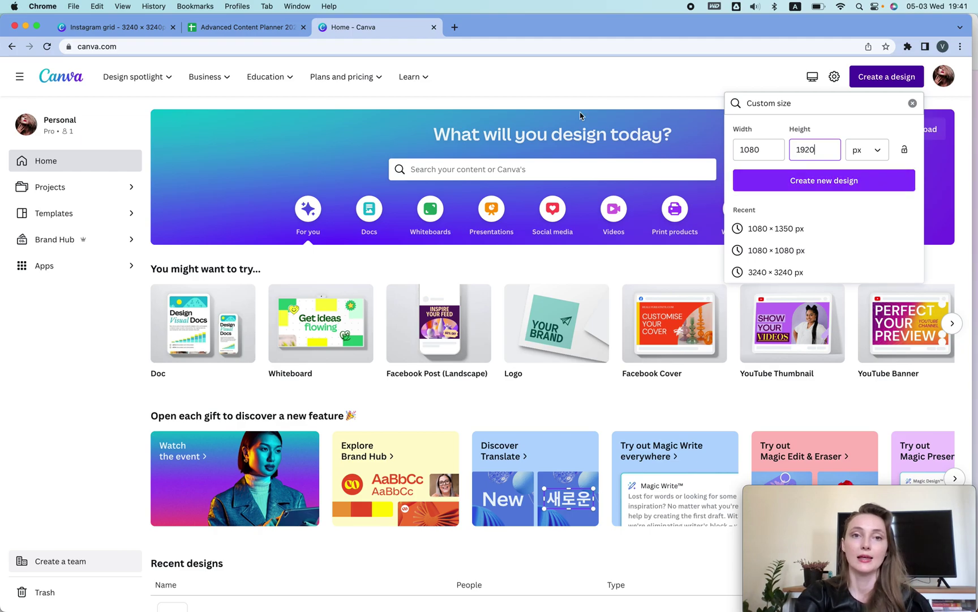
# - Return to the Instagram grid design and download it as a PNG at 3,240 × 3,240 px
pyautogui.click(116, 26)
pyautogui.click(839, 227)
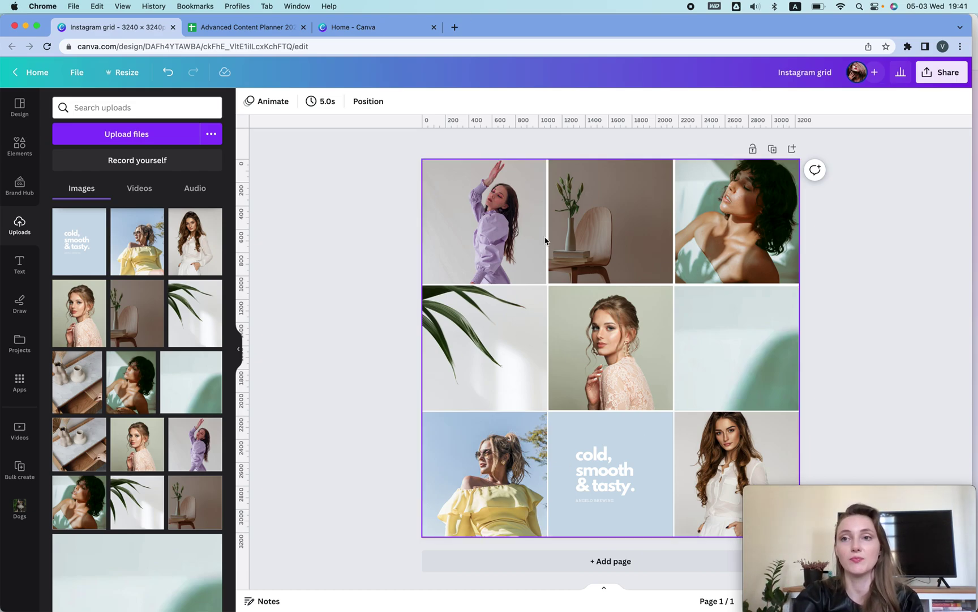
pyautogui.click(942, 72)
pyautogui.click(833, 348)
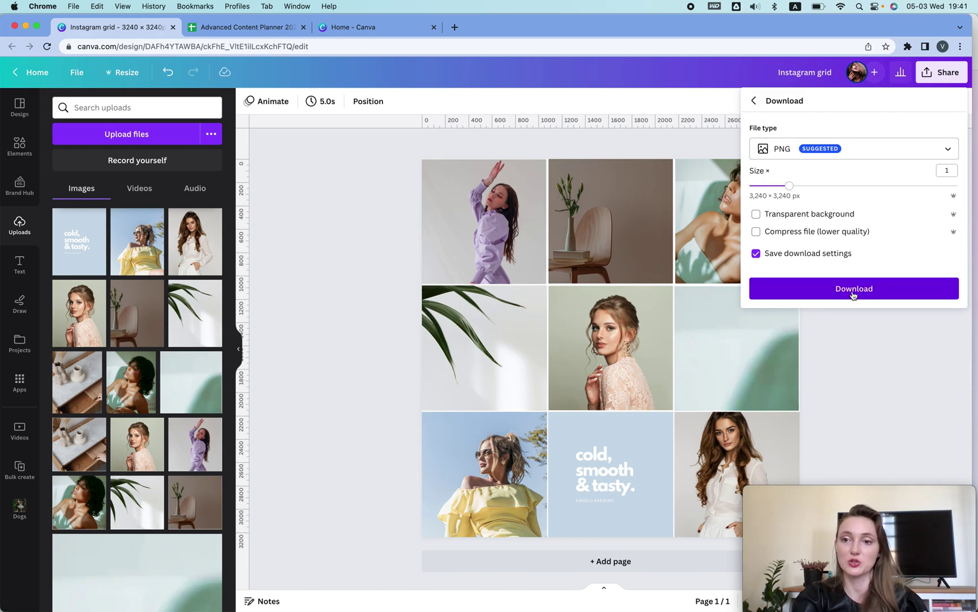
pyautogui.click(854, 295)
# - Search the web for "image splitter" and open the PineTools Split image online page
pyautogui.press('super+t')
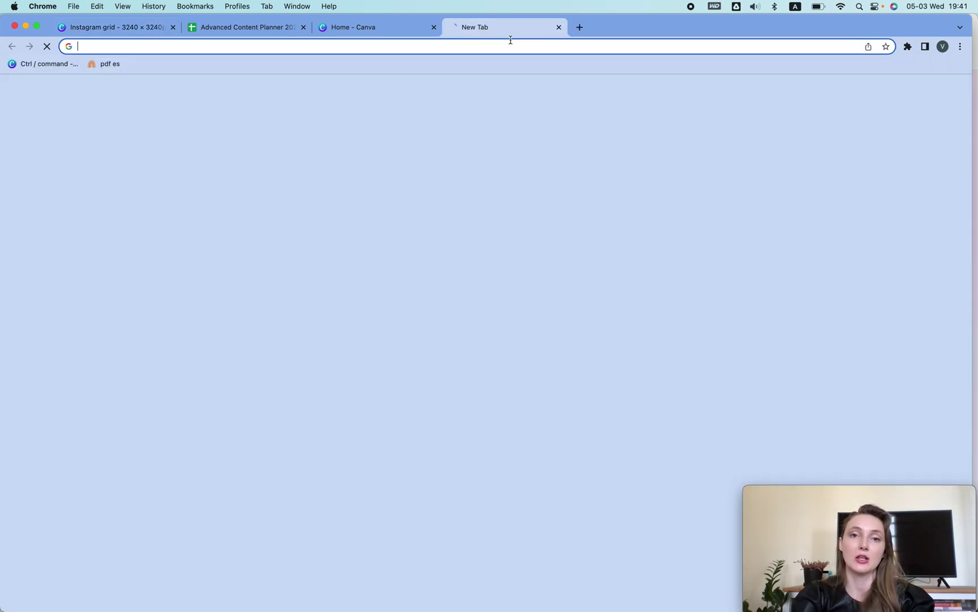
pyautogui.write('image splitter')
pyautogui.press('Return')
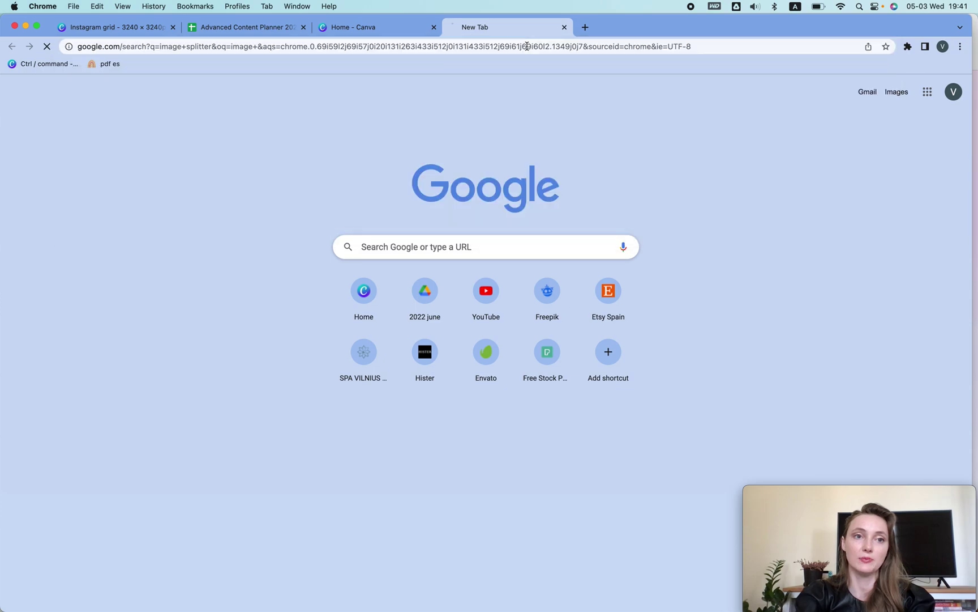
pyautogui.scroll(-1, 299, 312)
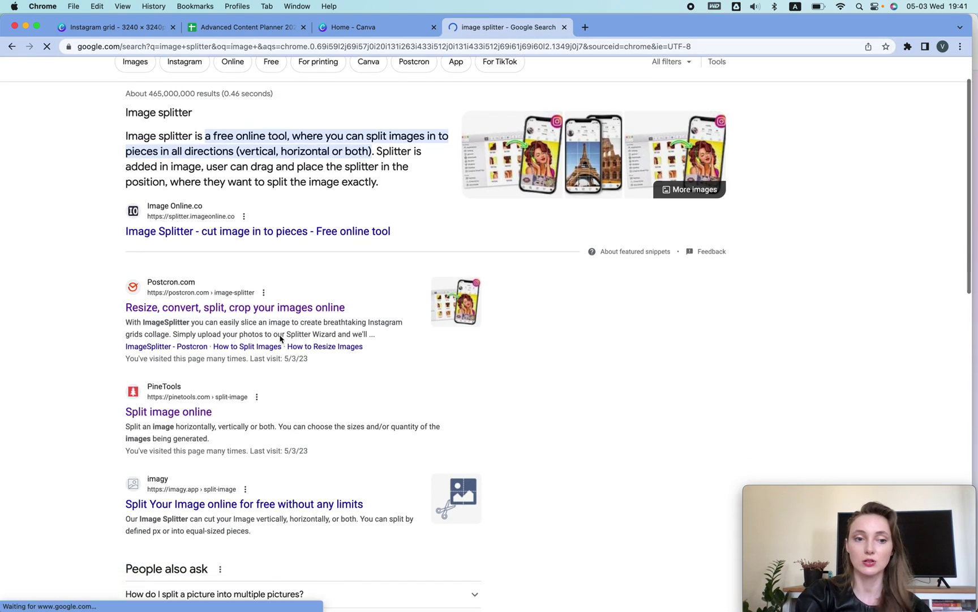
pyautogui.click(180, 408)
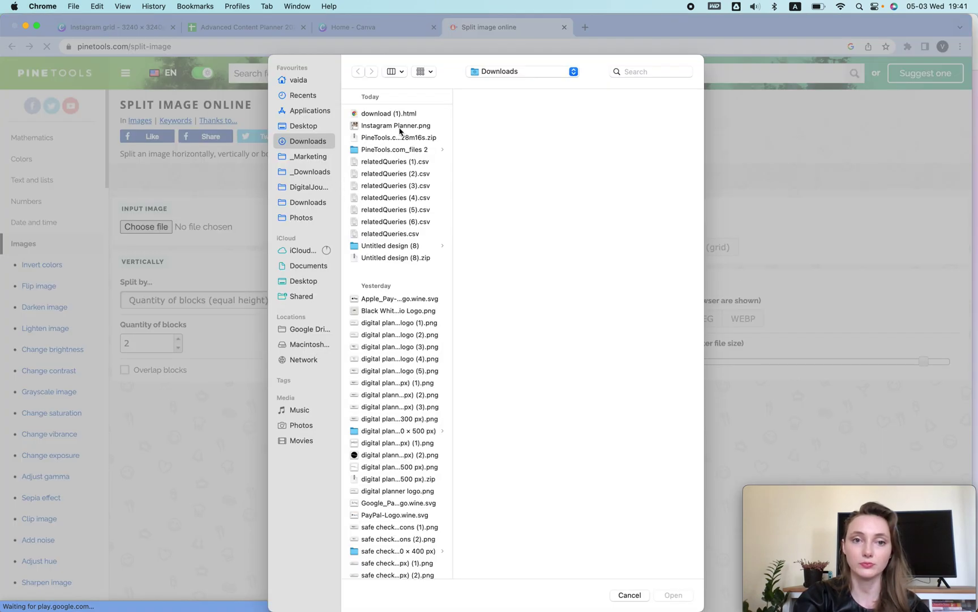
# - Load Instagram Planner.png from the Downloads folder as the input image
pyautogui.click(433, 127)
pyautogui.click(413, 138)
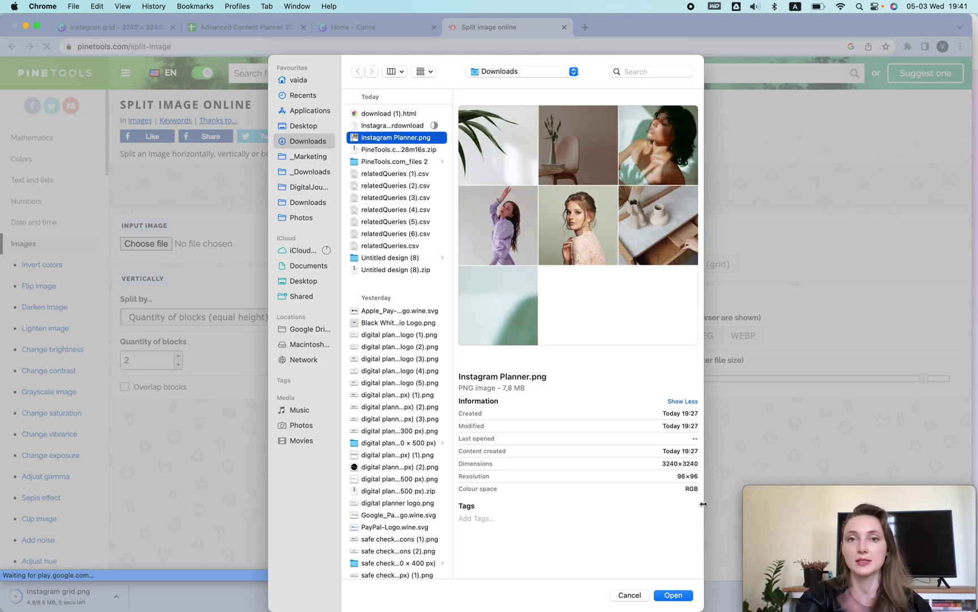
pyautogui.click(680, 597)
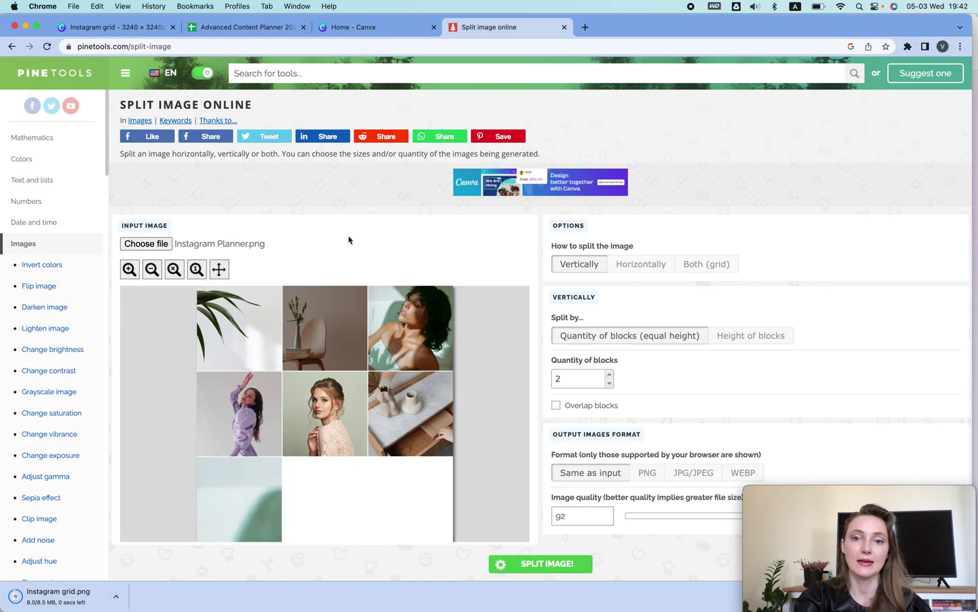
# - Split the image in both directions into 3 vertical and 3 horizontal blocks at image quality 100
pyautogui.click(702, 266)
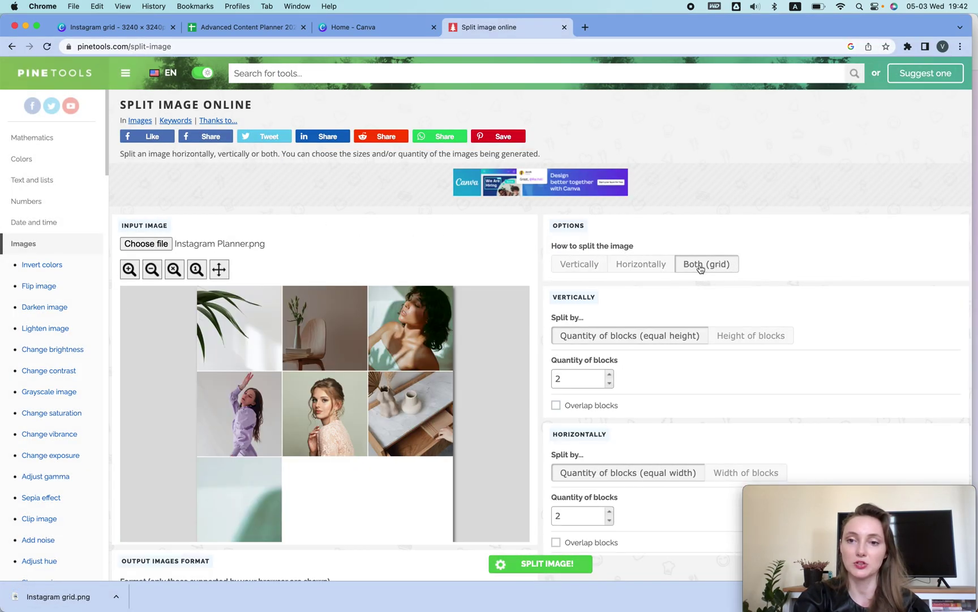
pyautogui.click(610, 375)
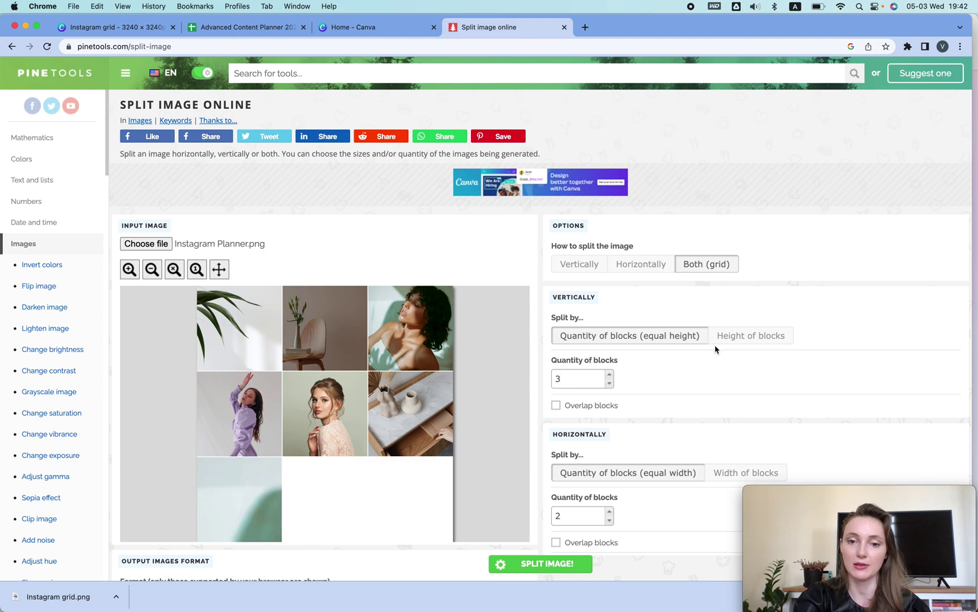
pyautogui.scroll(-3, 715, 349)
pyautogui.click(609, 397)
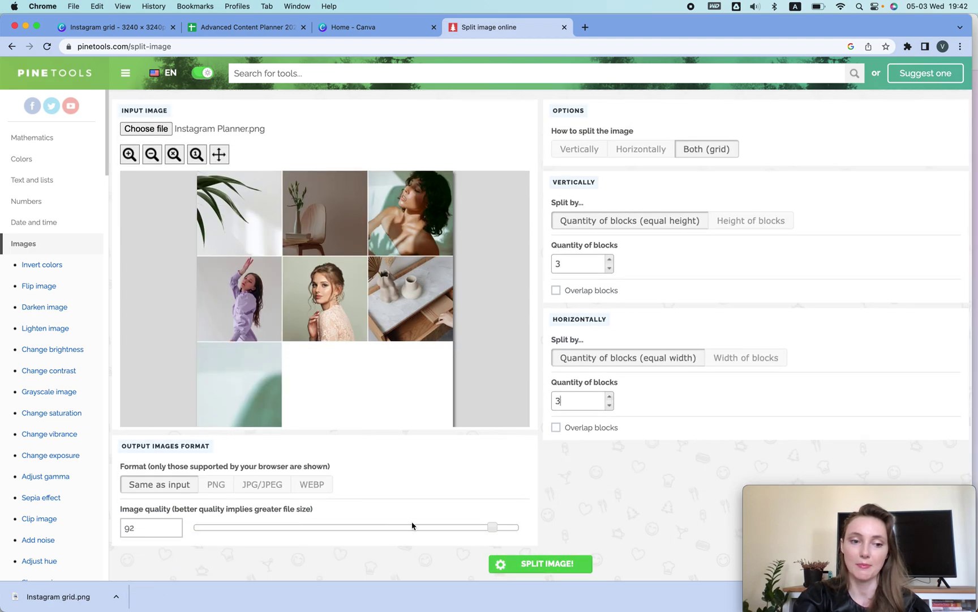
pyautogui.moveTo(492, 534); pyautogui.dragTo(515, 528)
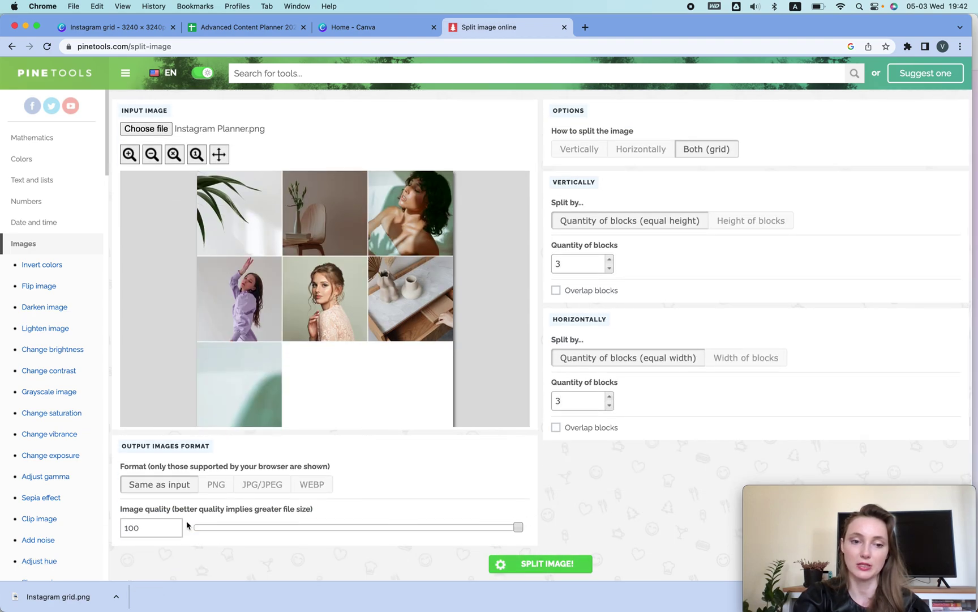
pyautogui.click(552, 565)
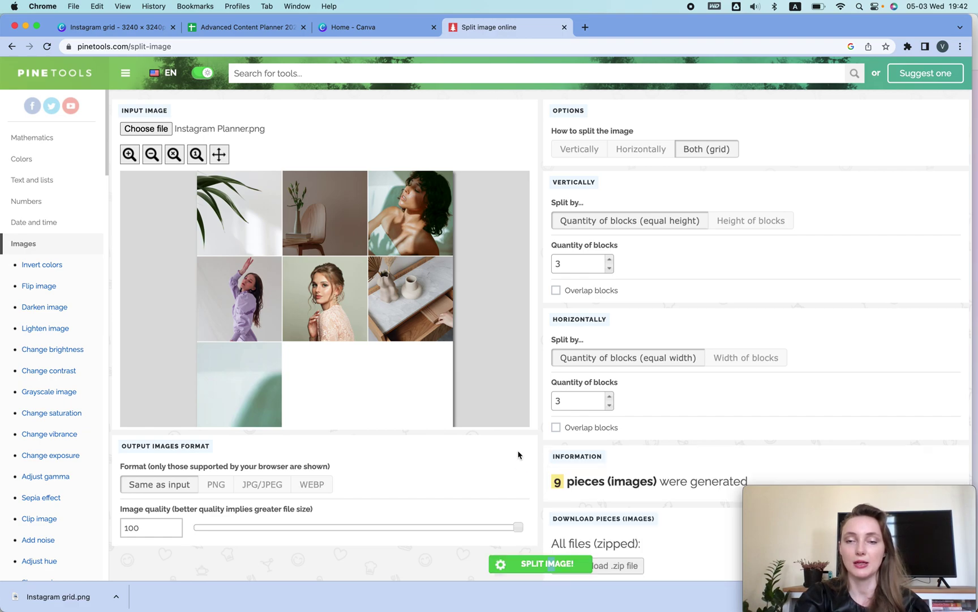
# - Download all split pieces as a .zip file and open the extracted PineTools.com_files 3 folder
pyautogui.scroll(-3, 518, 452)
pyautogui.click(589, 426)
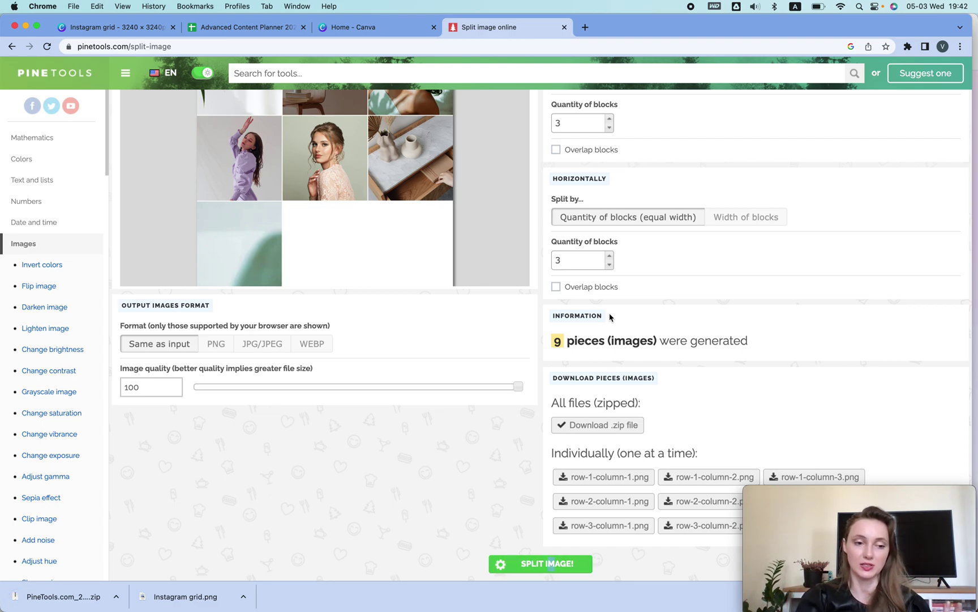
pyautogui.click(56, 596)
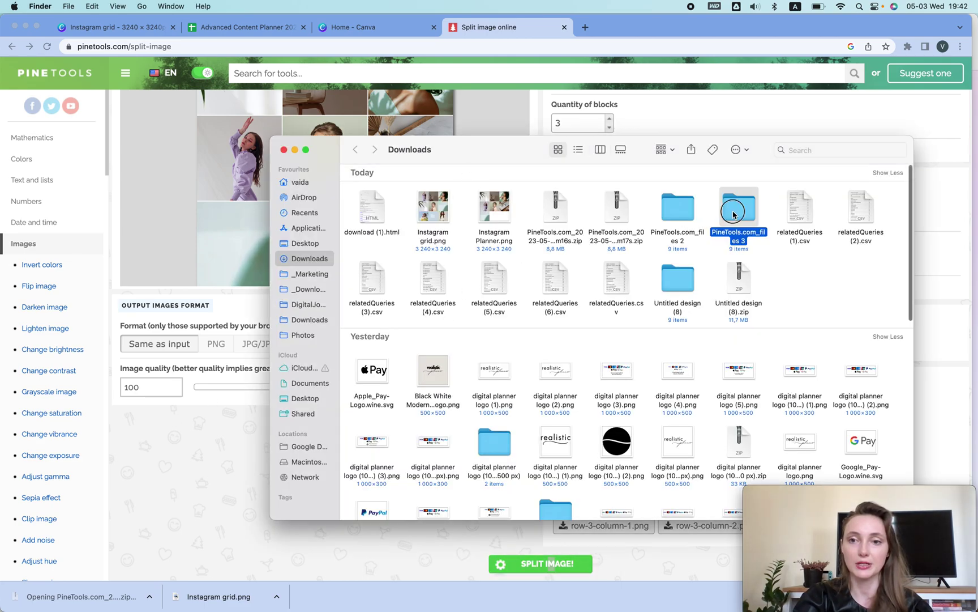
pyautogui.doubleClick(727, 201)
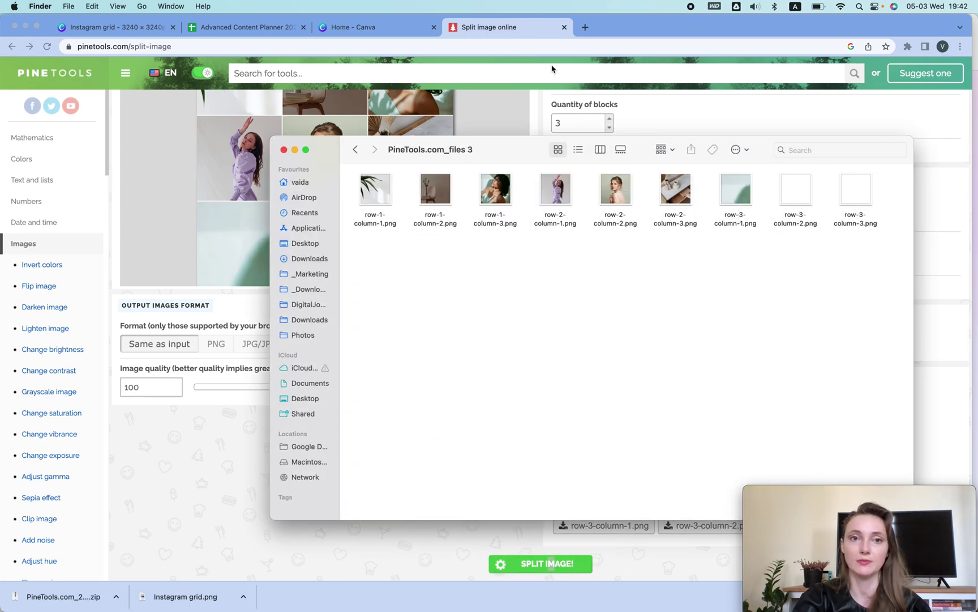
# - Switch to Canva's home page and open the recent 1080 x 1350 px Untitled Design
pyautogui.click(251, 27)
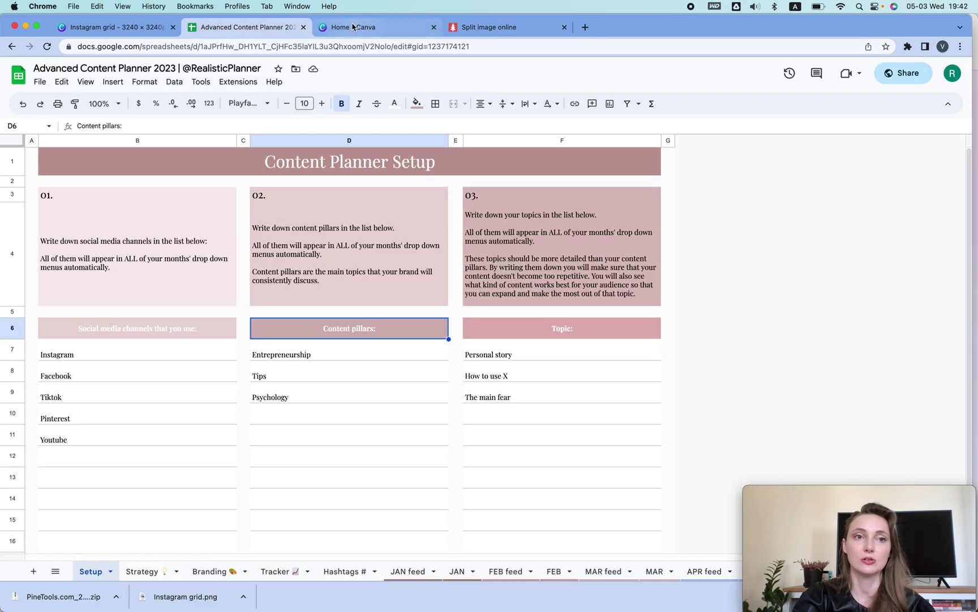
pyautogui.click(124, 29)
pyautogui.click(36, 73)
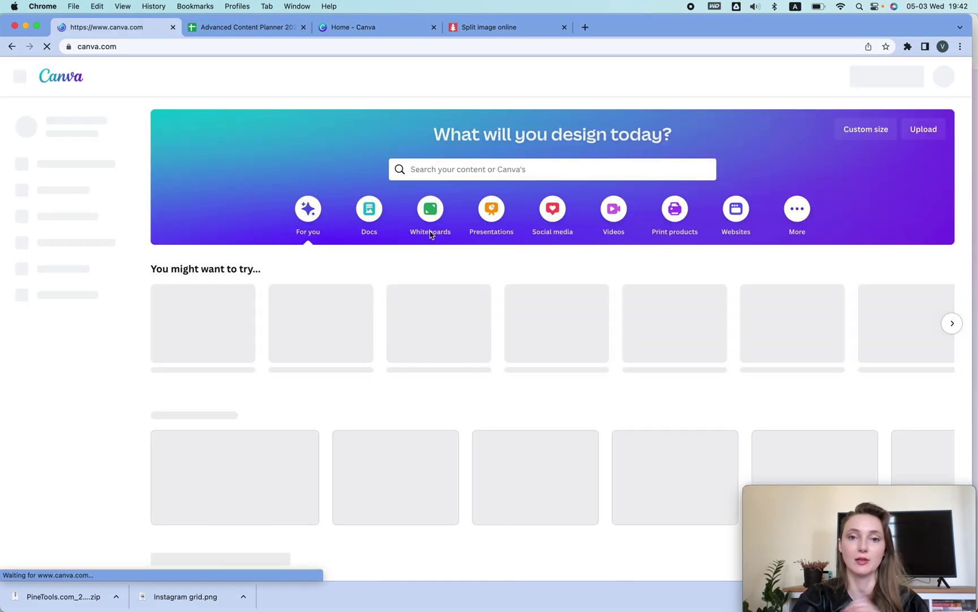
pyautogui.scroll(-1, 565, 290)
pyautogui.scroll(-10, 565, 291)
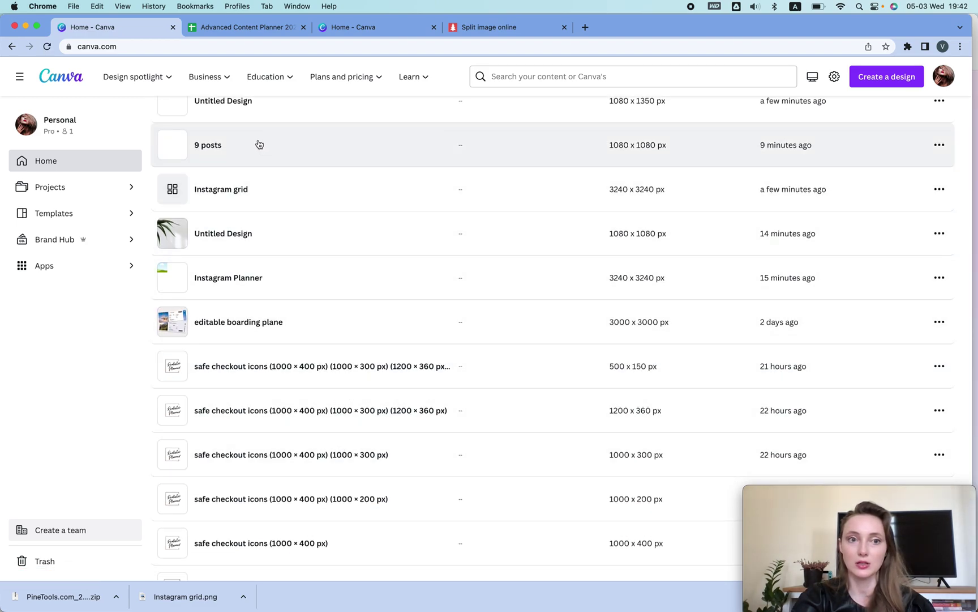
pyautogui.click(240, 114)
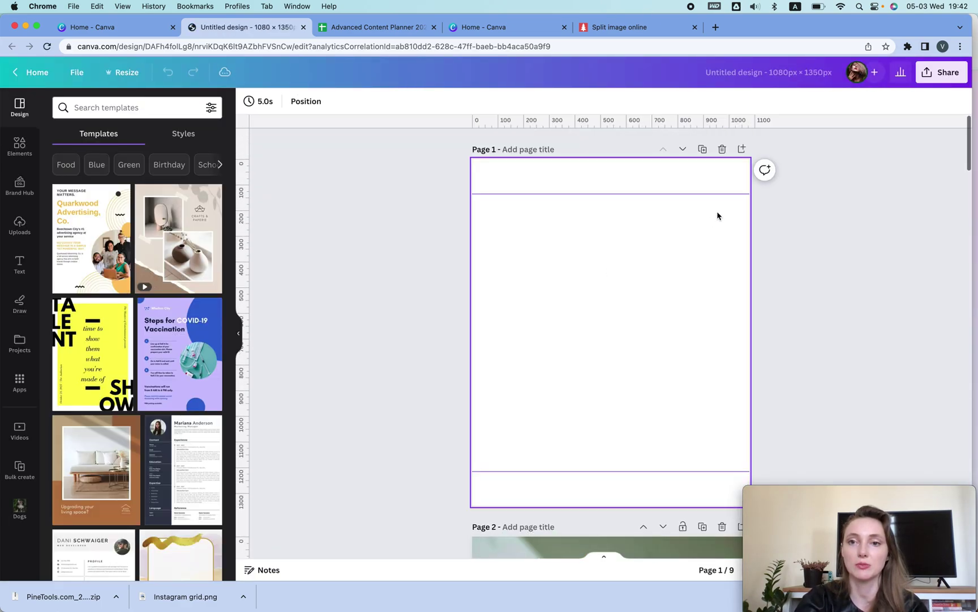
# - Delete the blank first page and name the design 123
pyautogui.click(722, 149)
pyautogui.click(775, 73)
pyautogui.write('123')
pyautogui.click(847, 184)
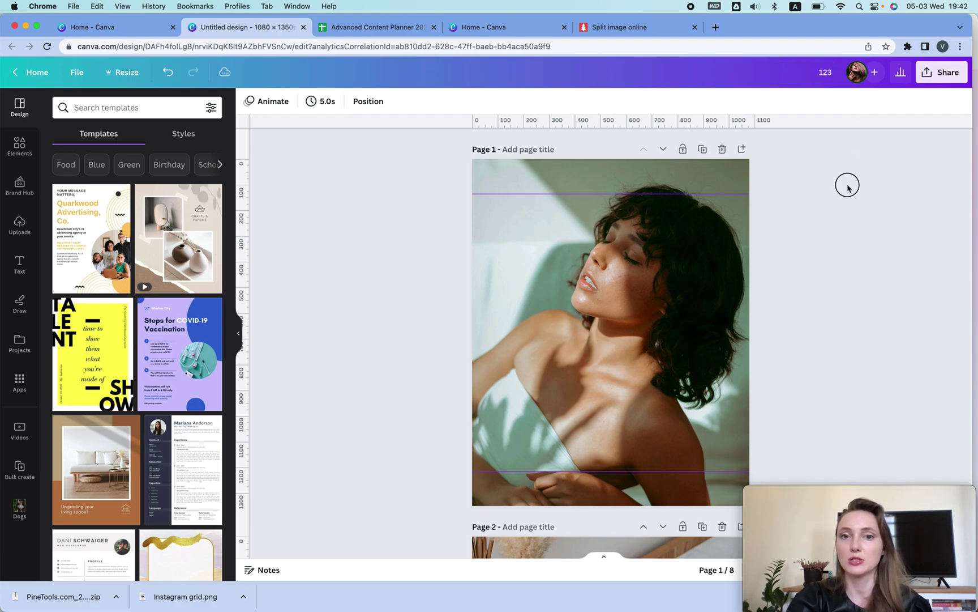
# - Download all pages of design 123 as PNG
pyautogui.click(942, 72)
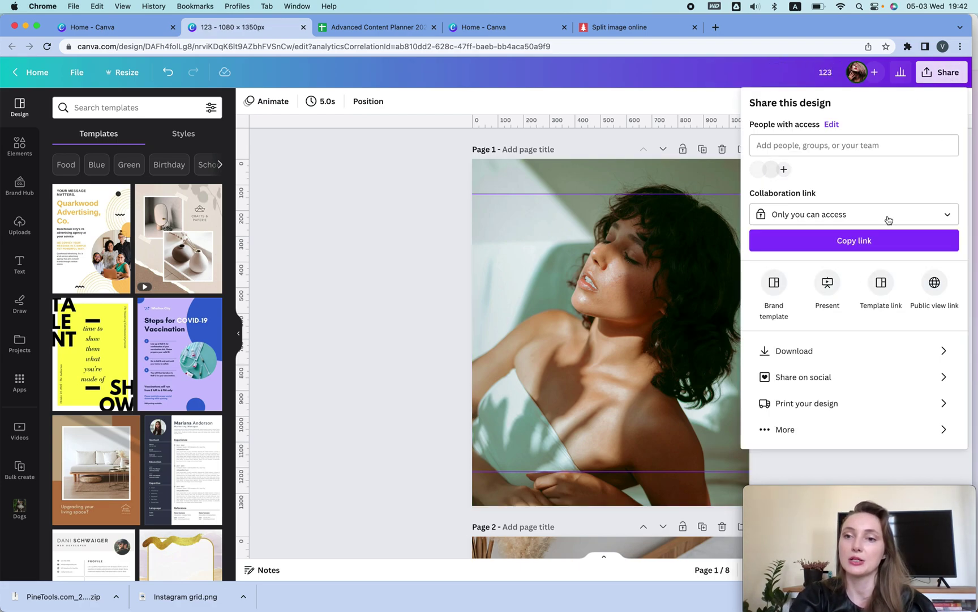
pyautogui.click(836, 349)
pyautogui.click(871, 339)
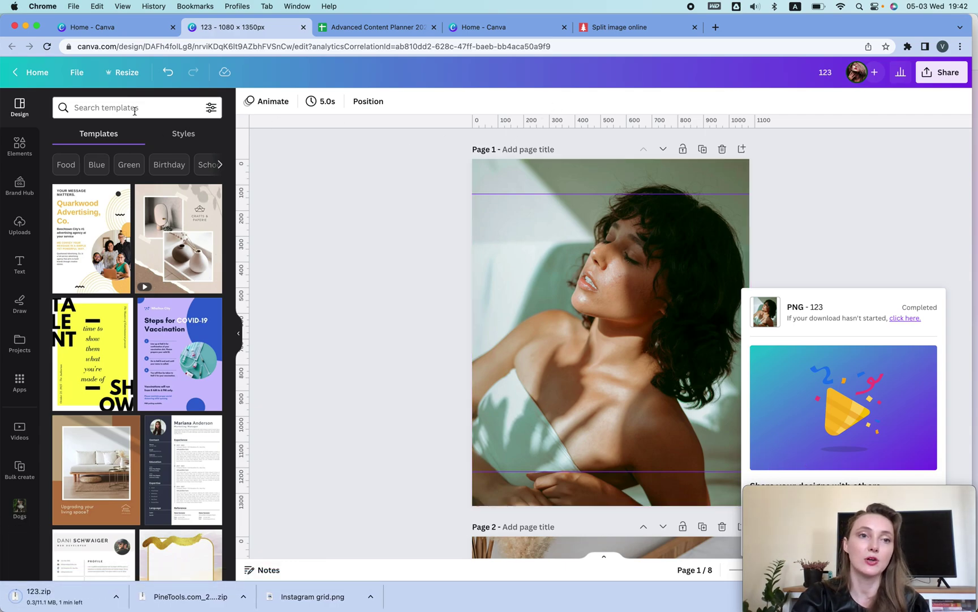
# - Create a resized copy of design 123 at 1080 × 1920 px
pyautogui.click(122, 74)
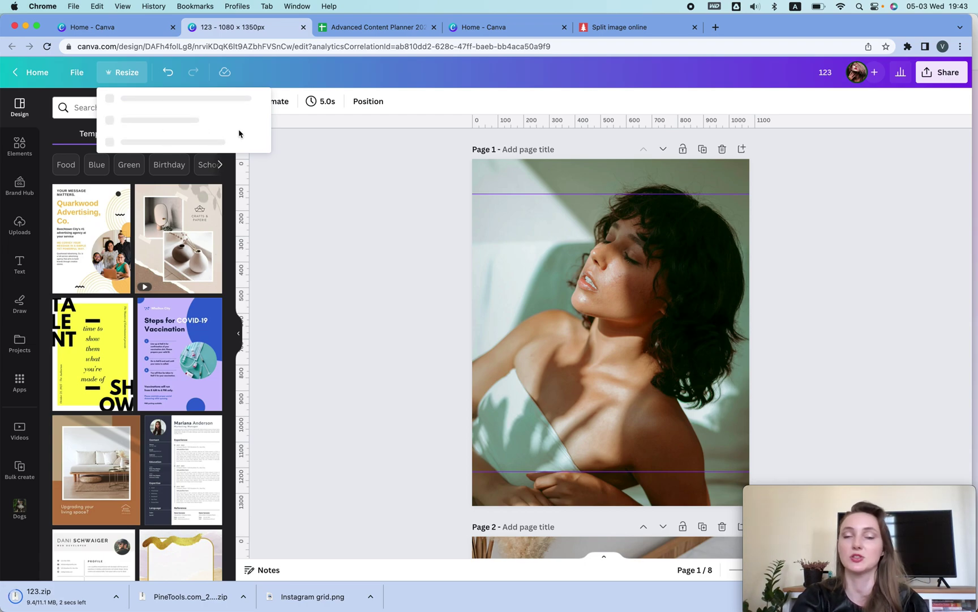
pyautogui.doubleClick(202, 166)
pyautogui.write('192')
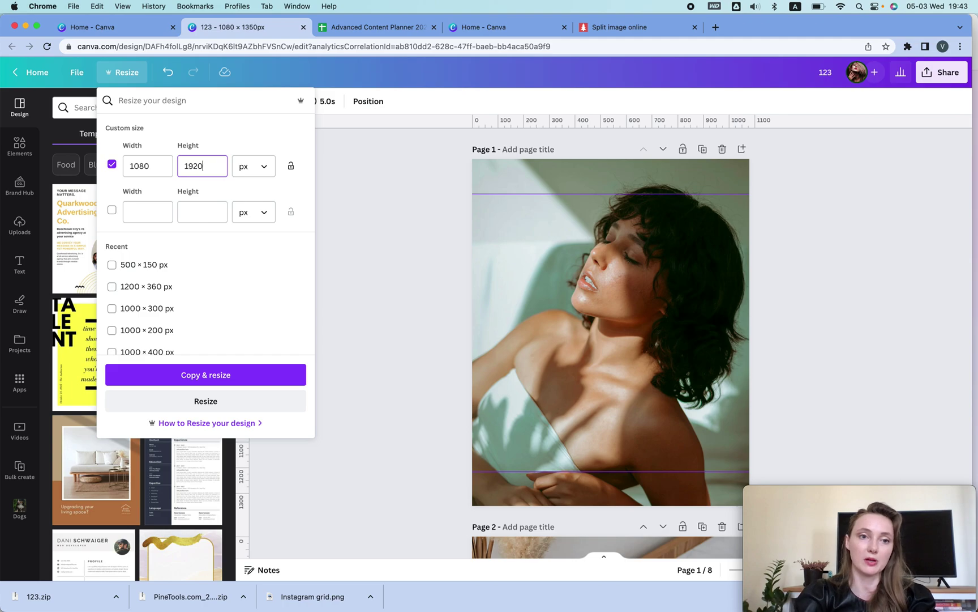
pyautogui.write('0')
pyautogui.click(198, 374)
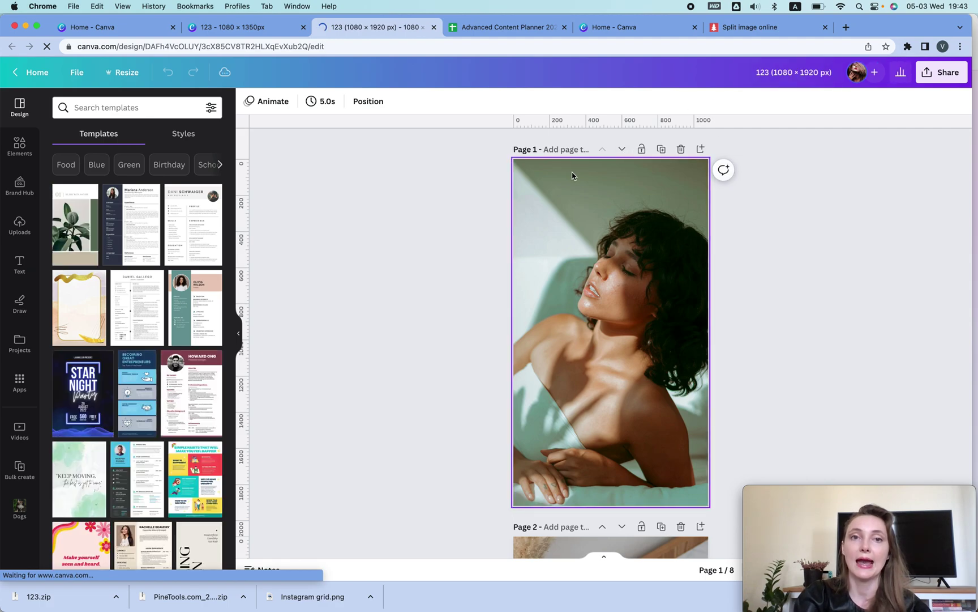
# - Copy the curly-haired woman's photo from page 1 of the 1080 × 1350 design onto page 2 of the 1080 × 1920 copy
pyautogui.click(226, 27)
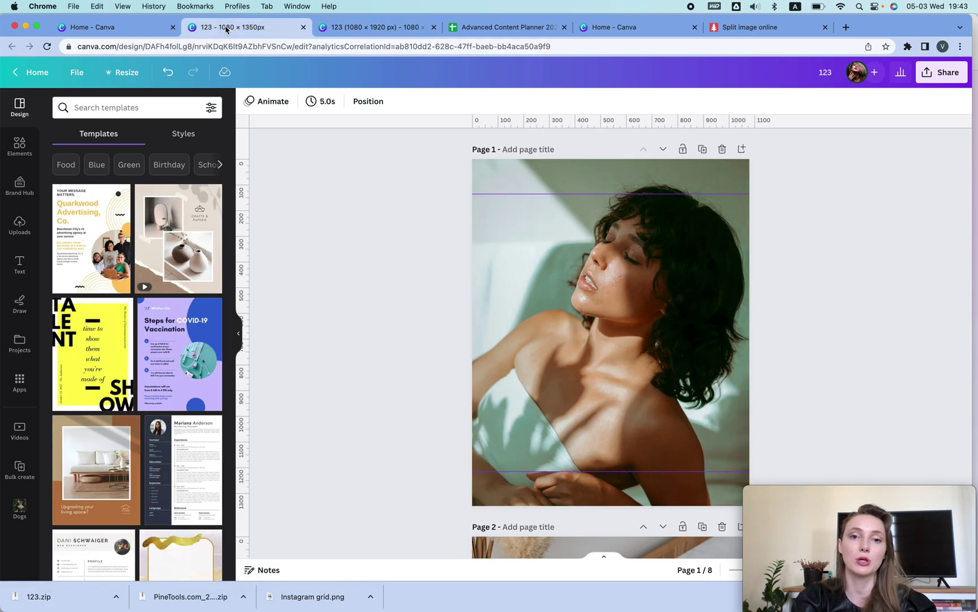
pyautogui.click(346, 26)
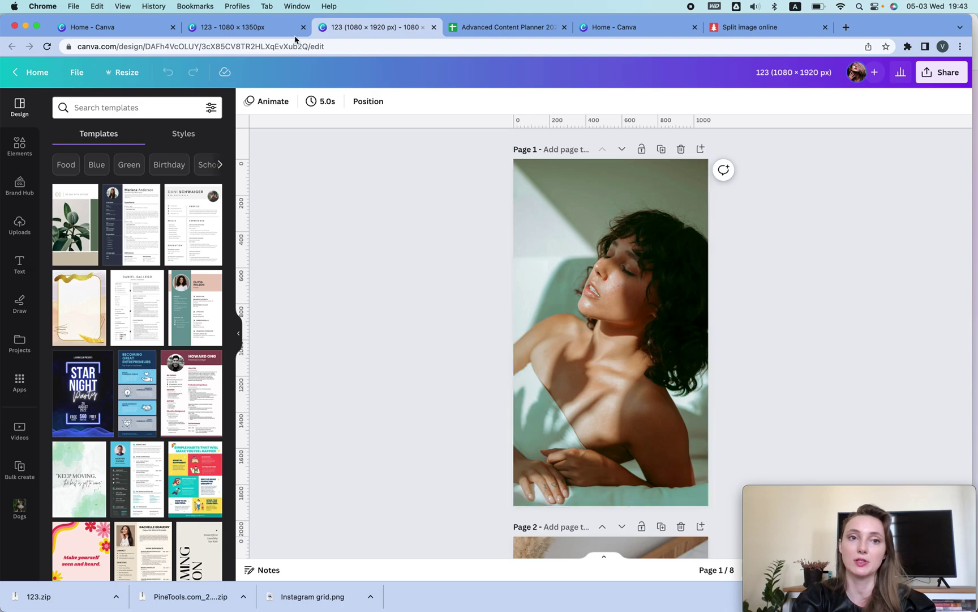
pyautogui.click(264, 26)
pyautogui.click(568, 249)
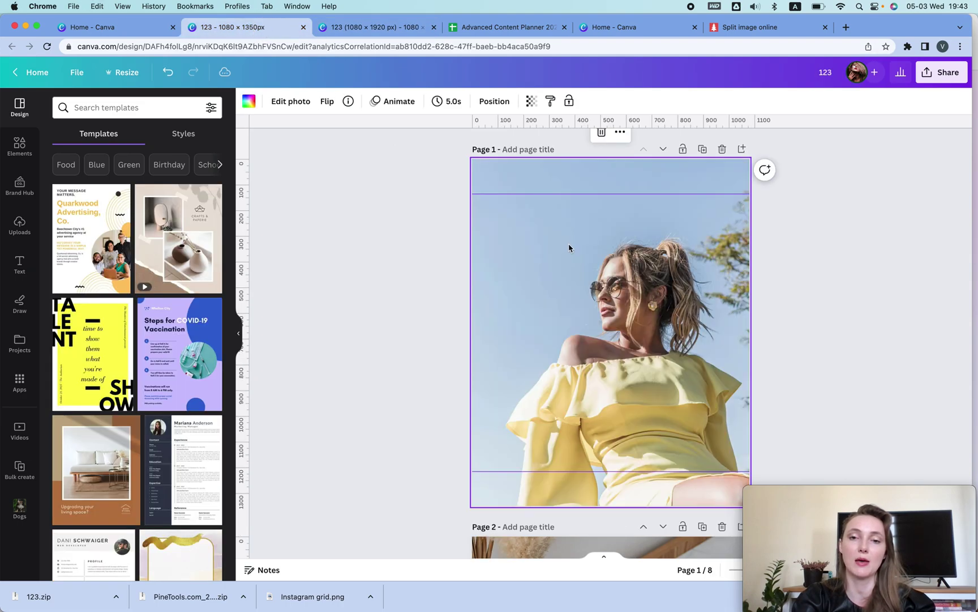
pyautogui.press('super+z')
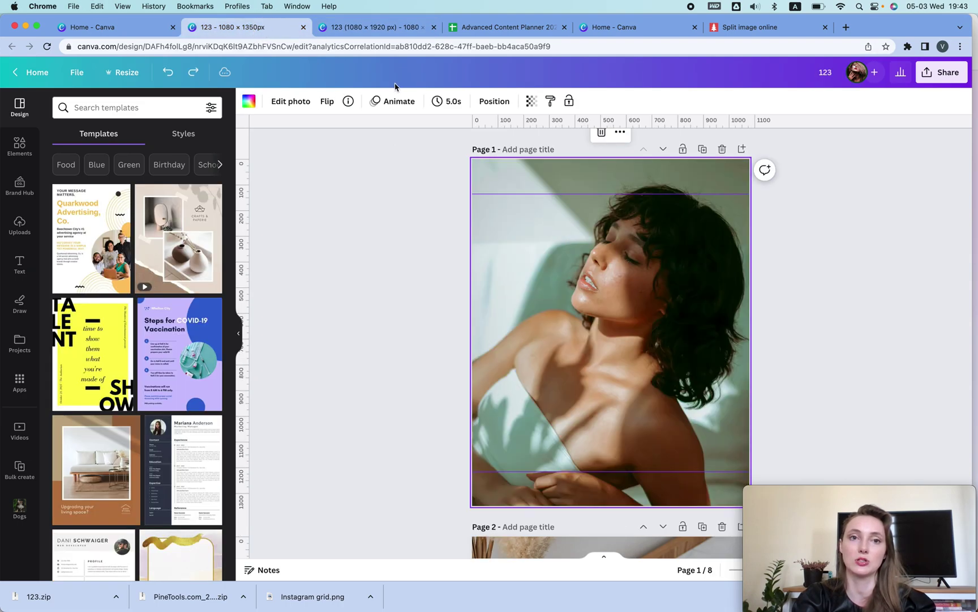
pyautogui.click(369, 27)
pyautogui.scroll(-5, 585, 316)
pyautogui.click(586, 320)
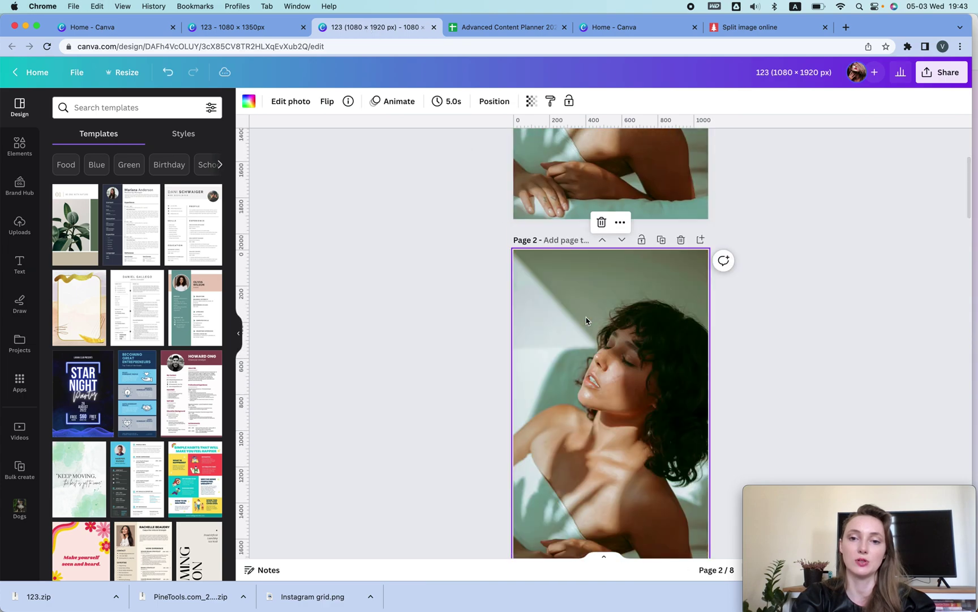
# - Switch to the Advanced Content Planner 2023 spreadsheet and open its JAN feed sheet, clearing the download bar away
pyautogui.click(501, 28)
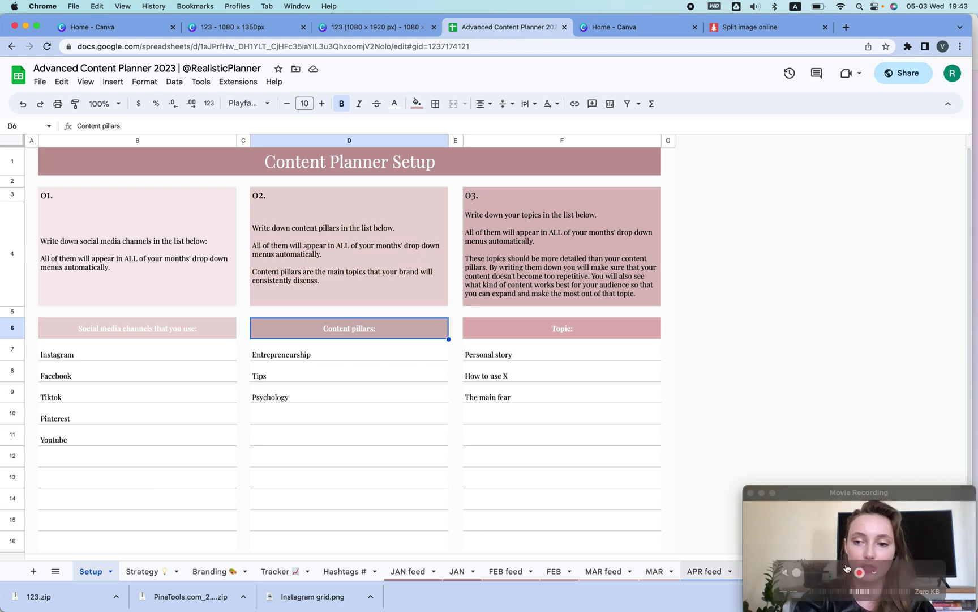
pyautogui.moveTo(923, 503); pyautogui.dragTo(894, 220)
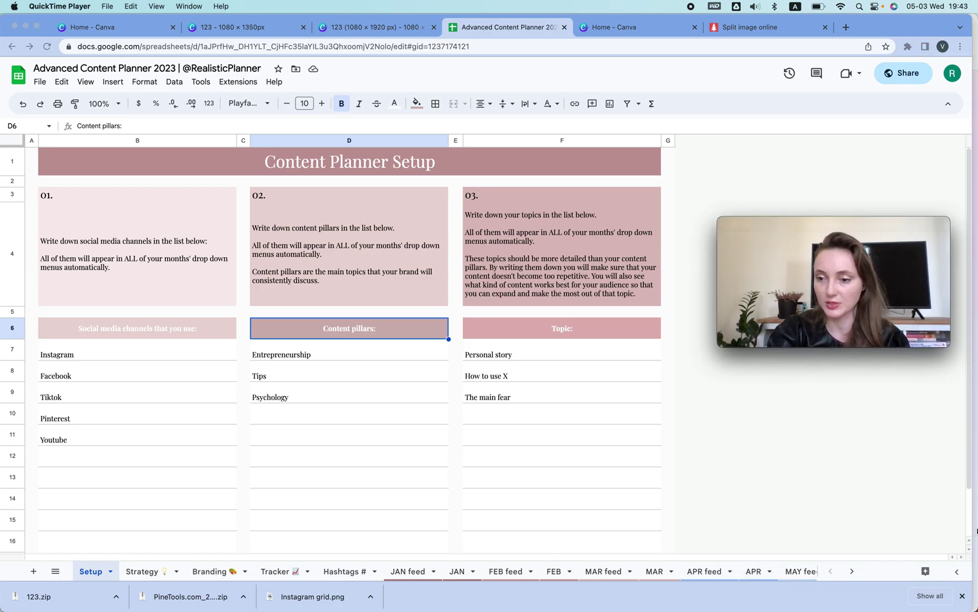
pyautogui.click(963, 595)
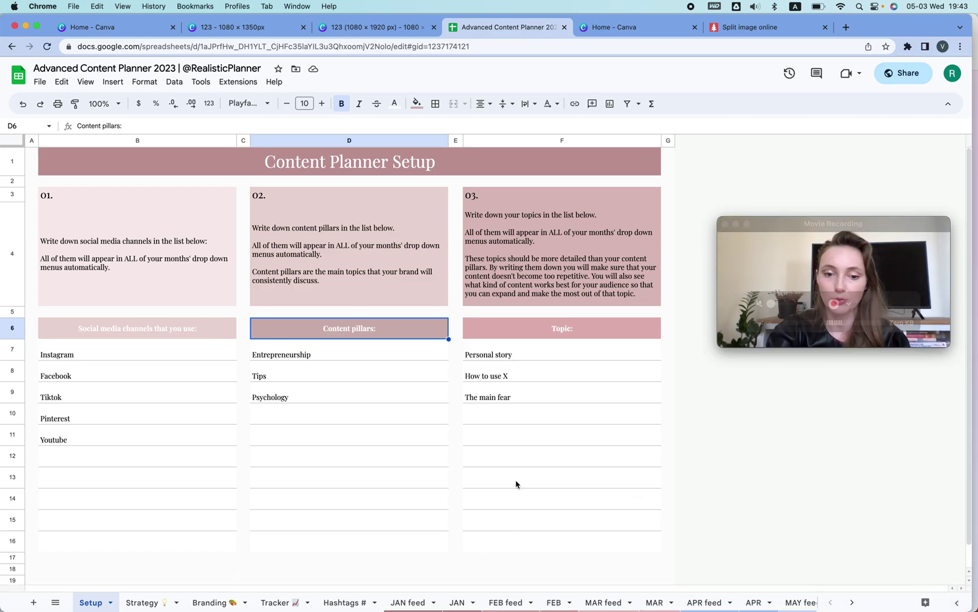
pyautogui.click(407, 602)
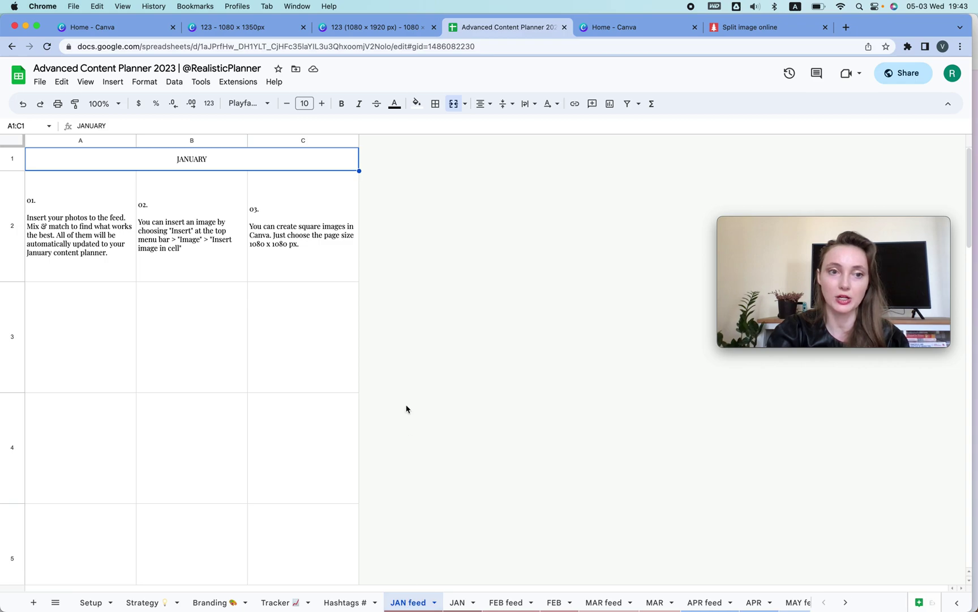
pyautogui.moveTo(924, 229)
pyautogui.moveTo(925, 229); pyautogui.dragTo(925, 388)
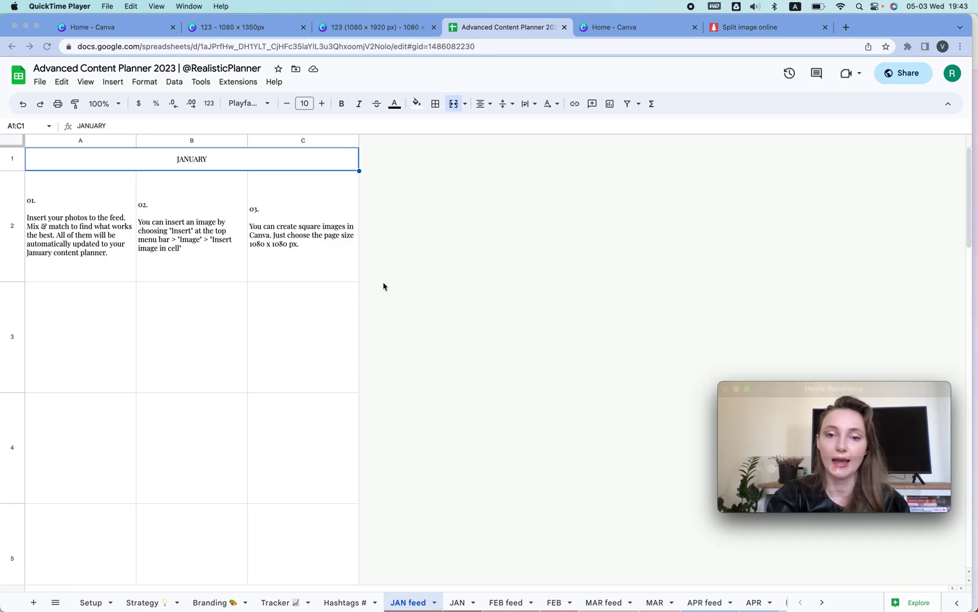
# - Insert row-1-column-1.png from the PineTools.com_files 3 folder as an image in cell C17
pyautogui.scroll(-10, 331, 310)
pyautogui.click(311, 433)
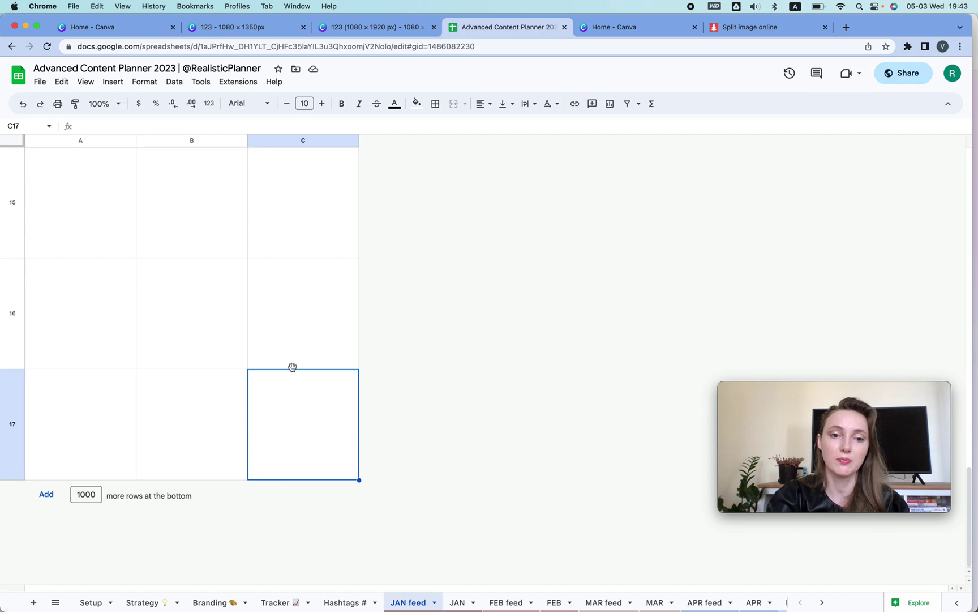
pyautogui.click(113, 82)
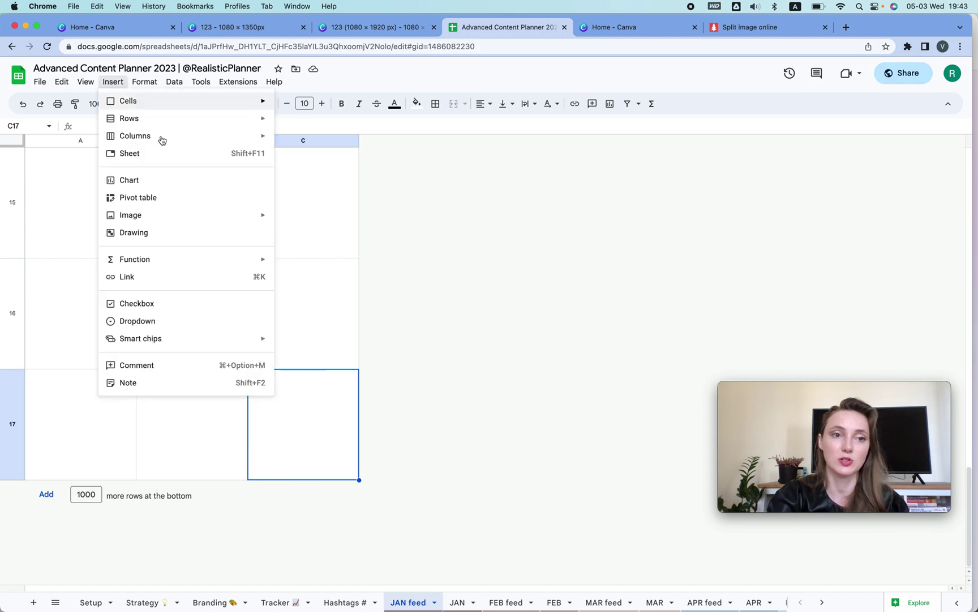
pyautogui.moveTo(157, 216)
pyautogui.click(335, 225)
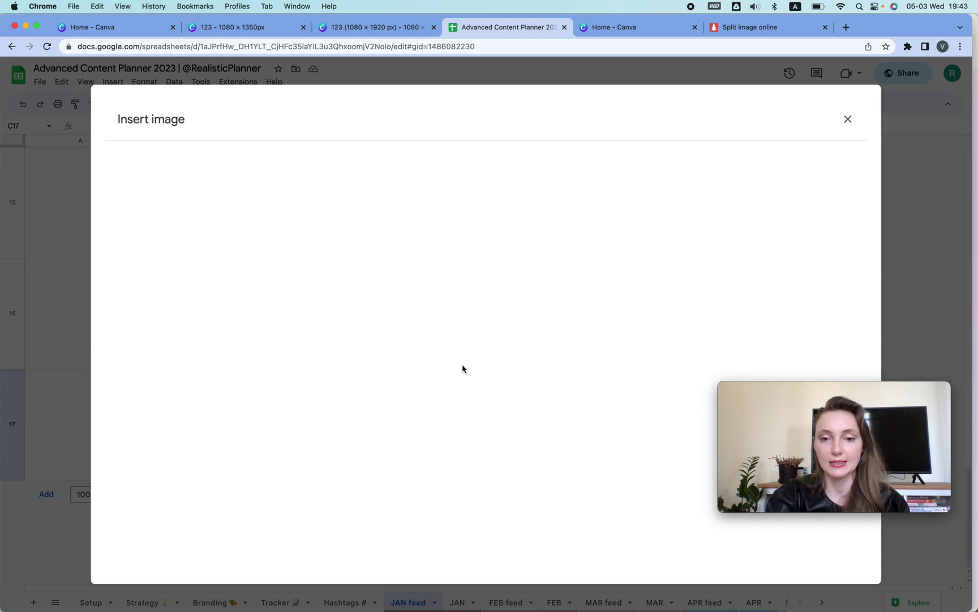
pyautogui.click(506, 403)
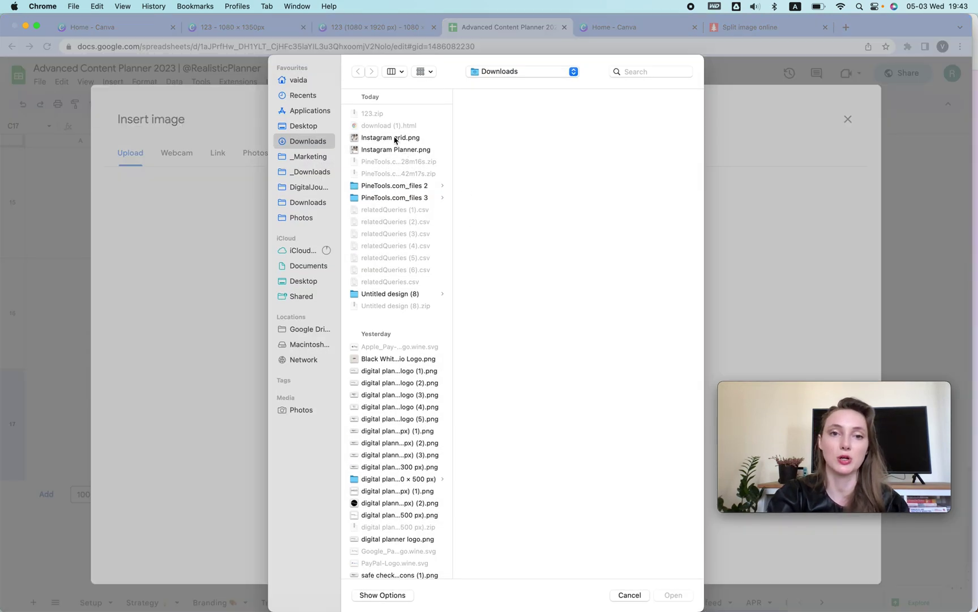
pyautogui.click(400, 196)
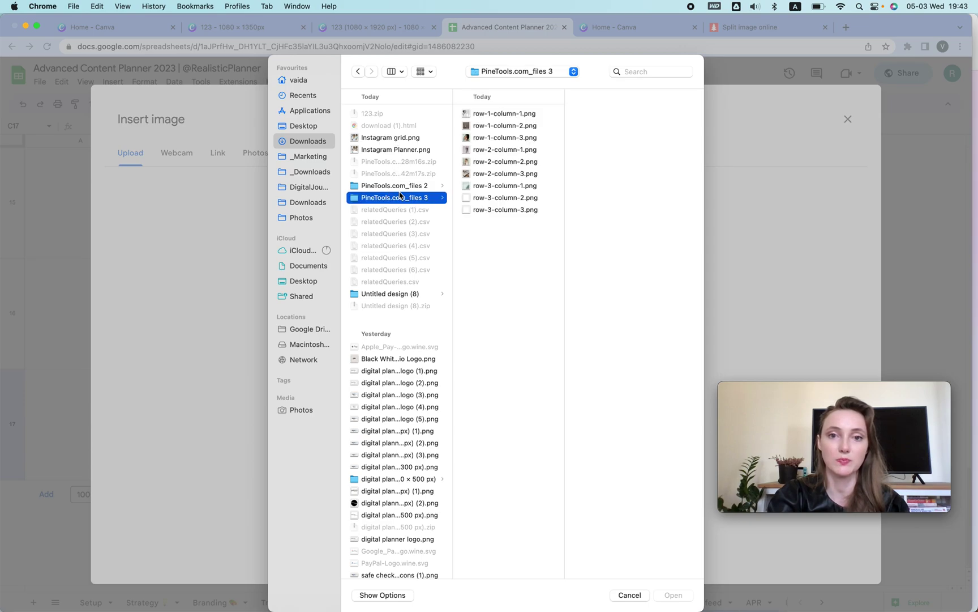
pyautogui.click(497, 116)
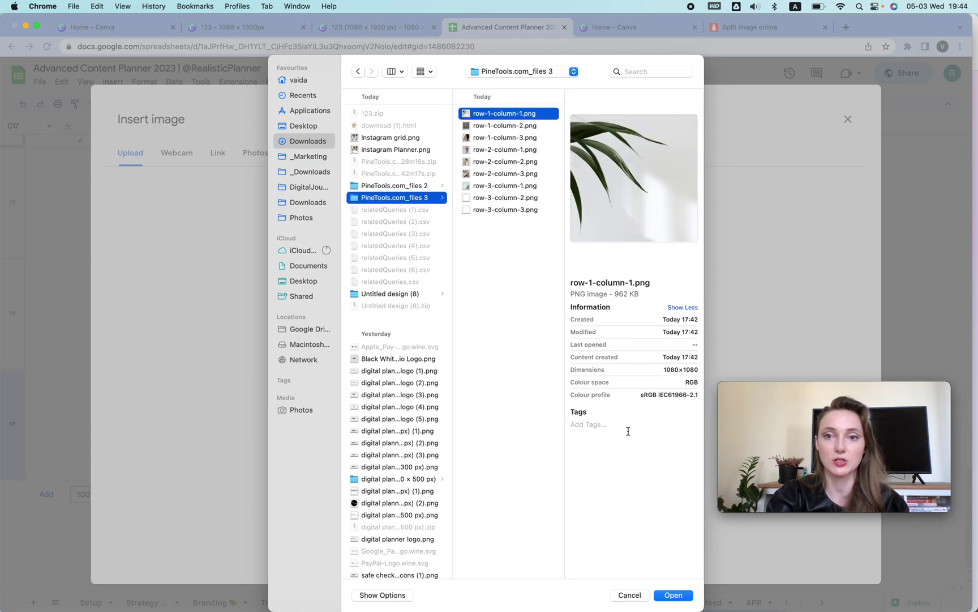
pyautogui.click(676, 592)
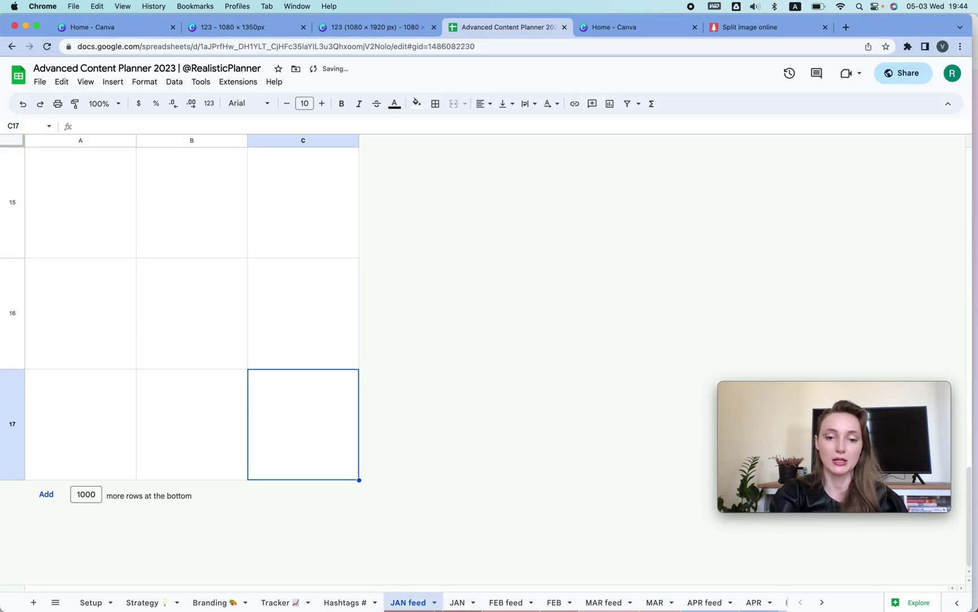
# - Open the JAN sheet and check the post images in row 6, including the formula in cell B6
pyautogui.click(460, 603)
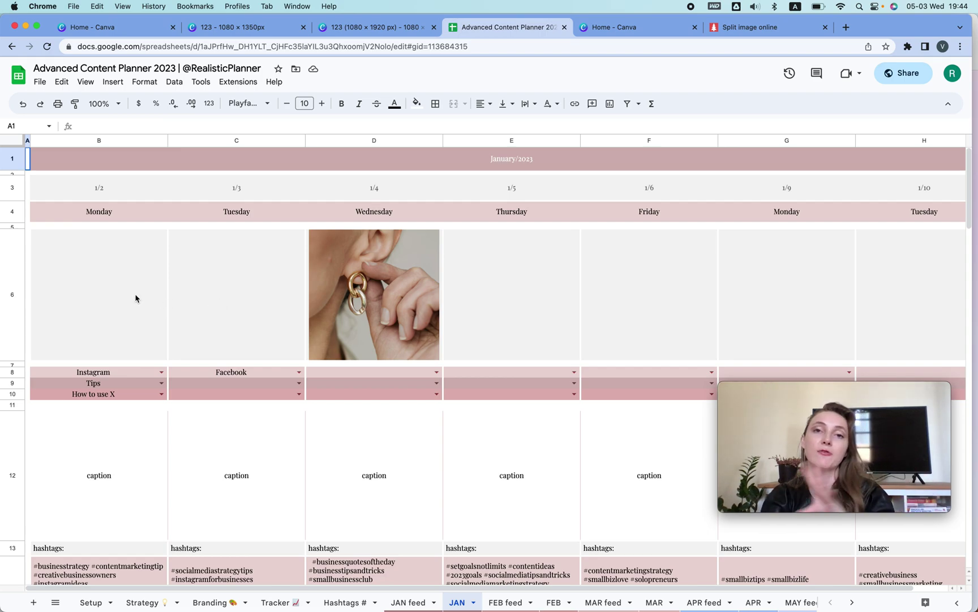
pyautogui.moveTo(136, 298); pyautogui.dragTo(925, 249)
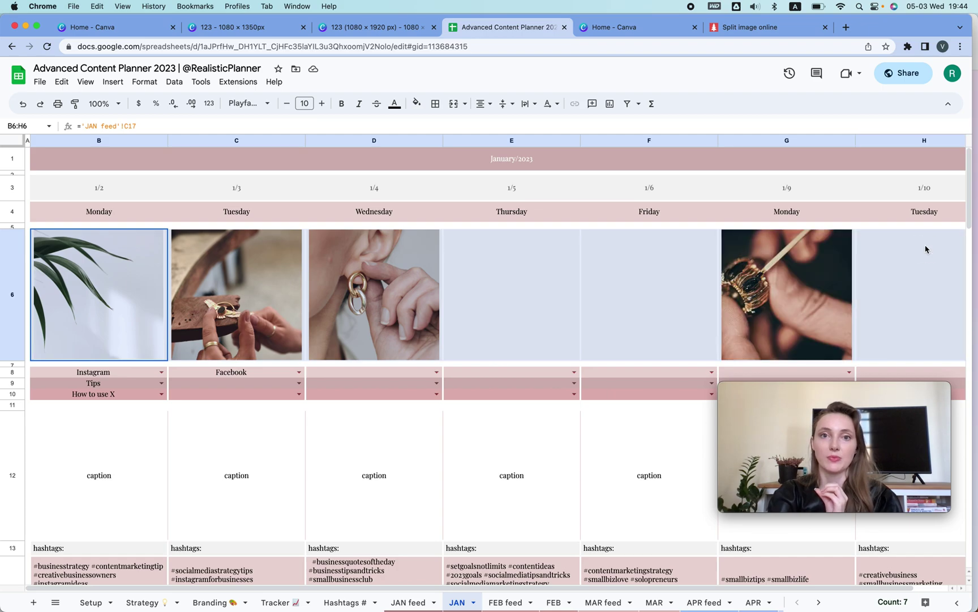
pyautogui.click(176, 303)
pyautogui.click(138, 302)
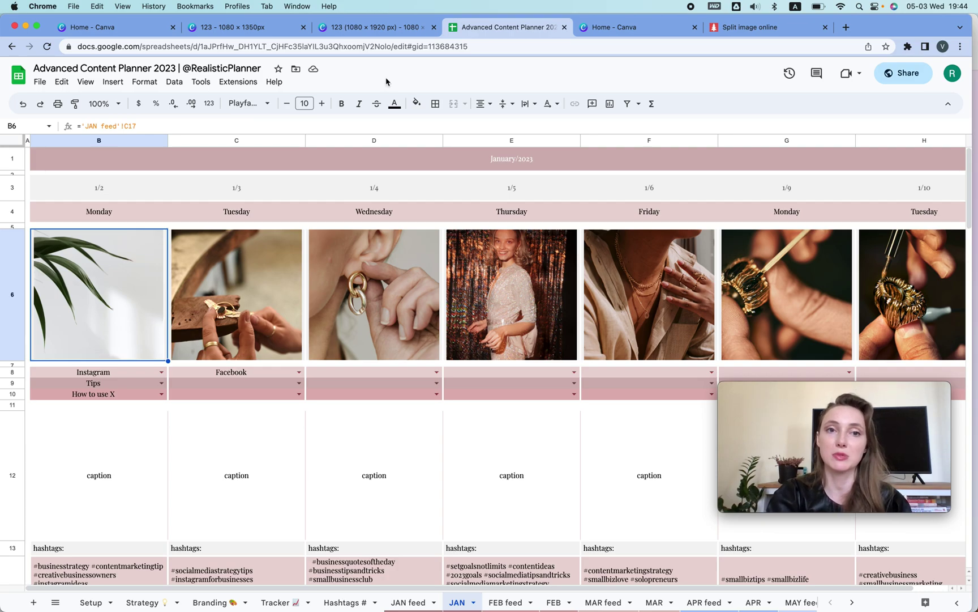
# - Open the Instagram grid design from Canva's home page for comparison, and return to the planner's JAN feed sheet
pyautogui.click(250, 33)
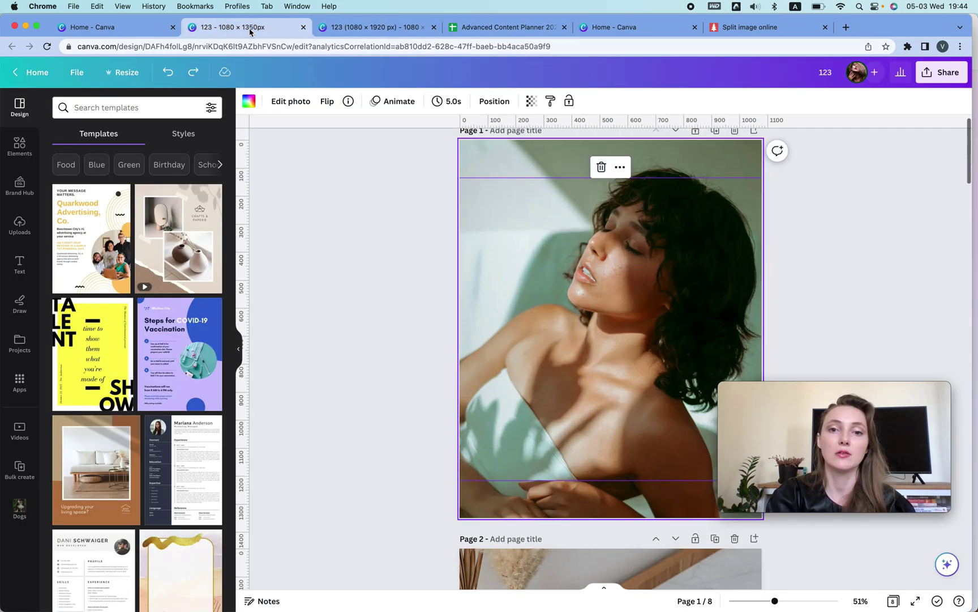
pyautogui.click(127, 35)
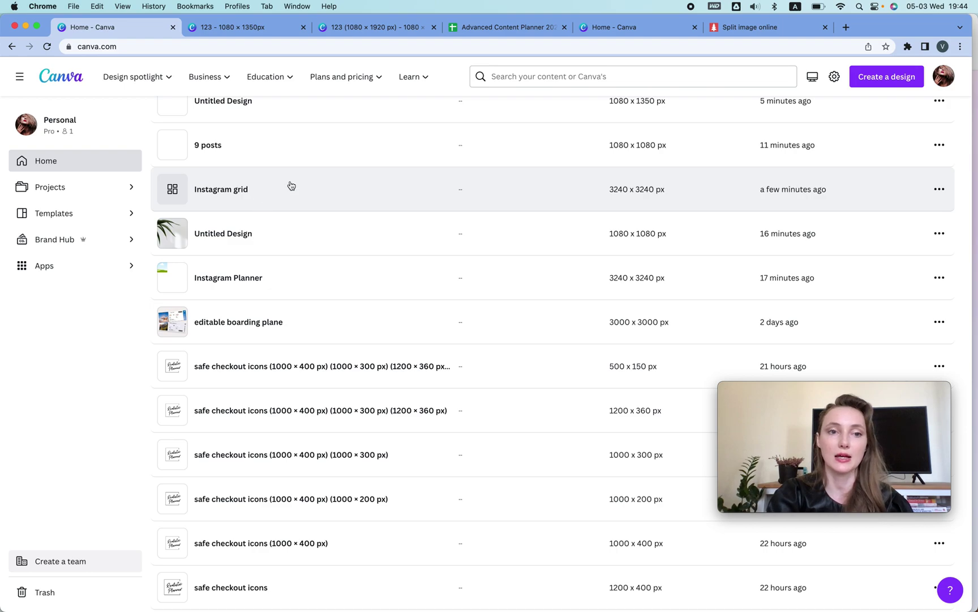
pyautogui.click(291, 184)
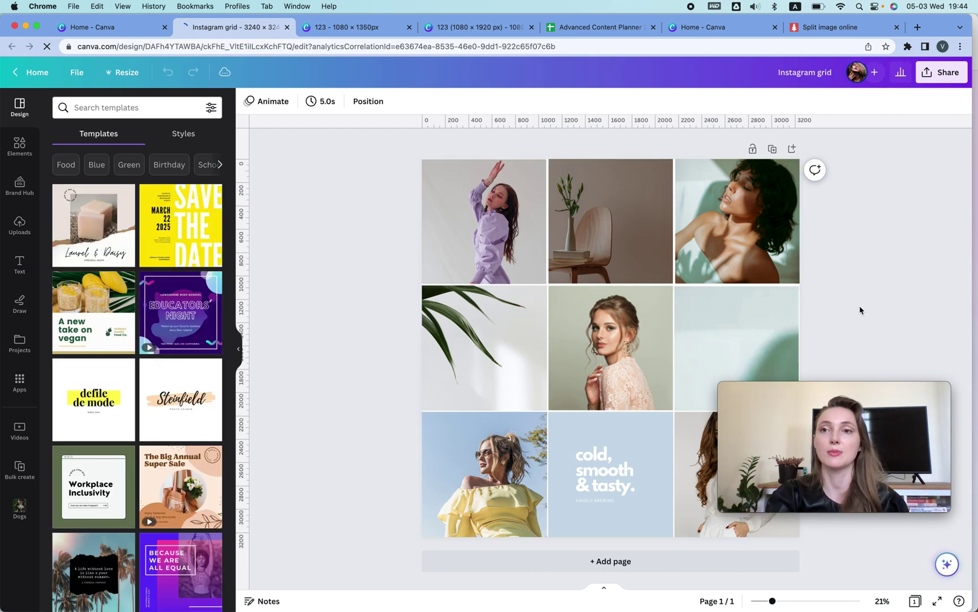
pyautogui.click(577, 33)
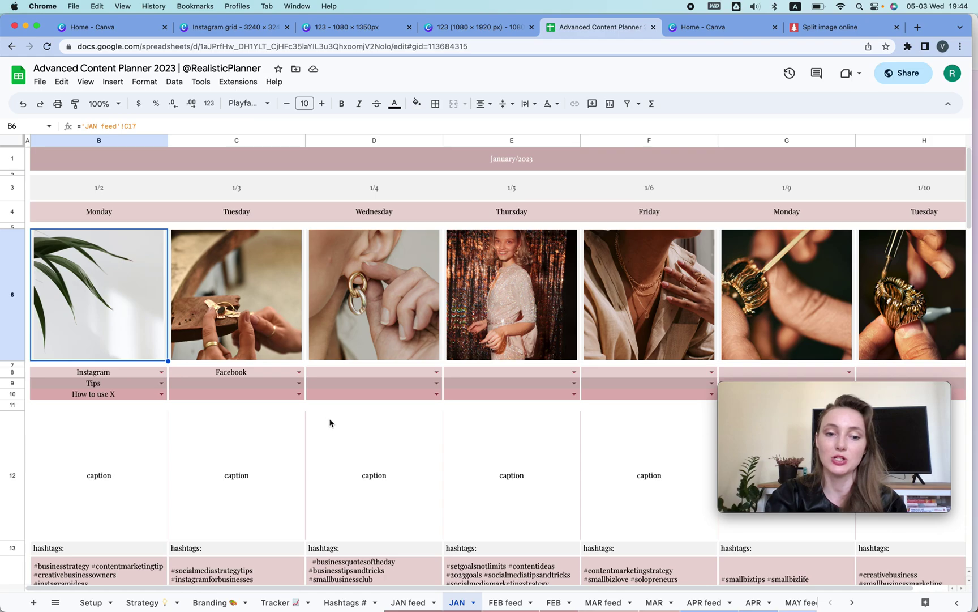
pyautogui.click(407, 603)
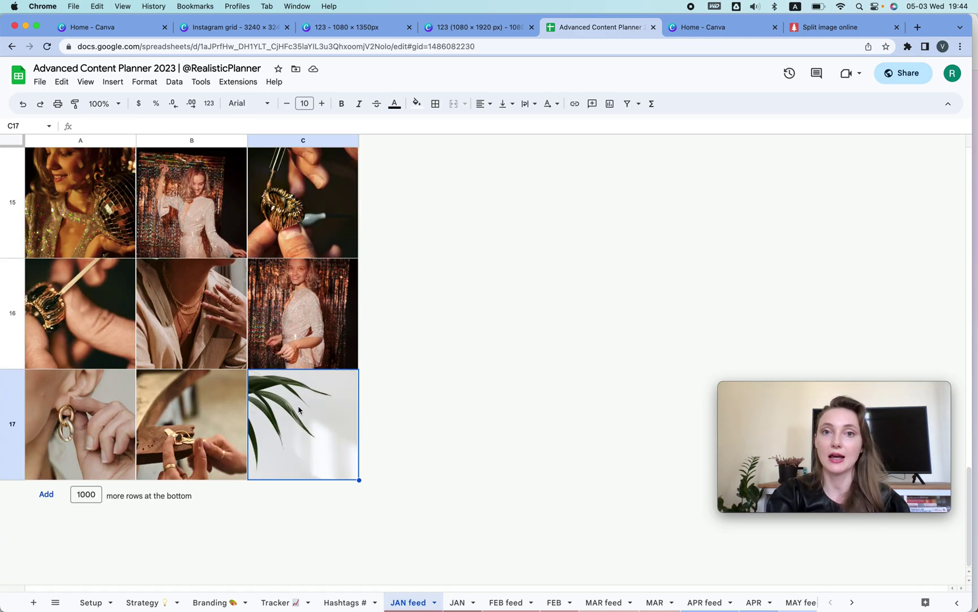
# - Replace the images in C17, B17 and A17 with the text "how to", "inspiration" and "sell product" respectively
pyautogui.press('Delete')
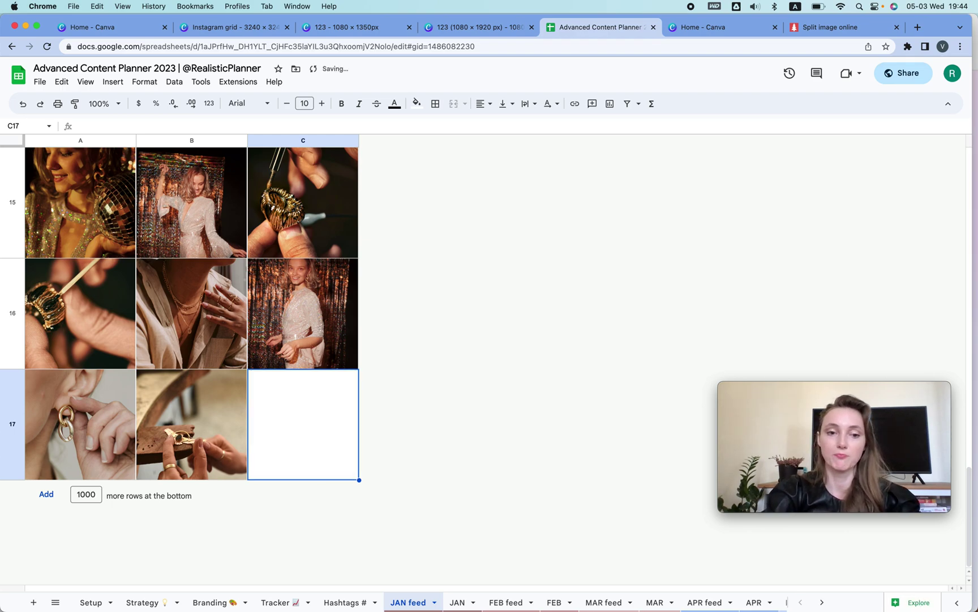
pyautogui.write('how to')
pyautogui.press('Return')
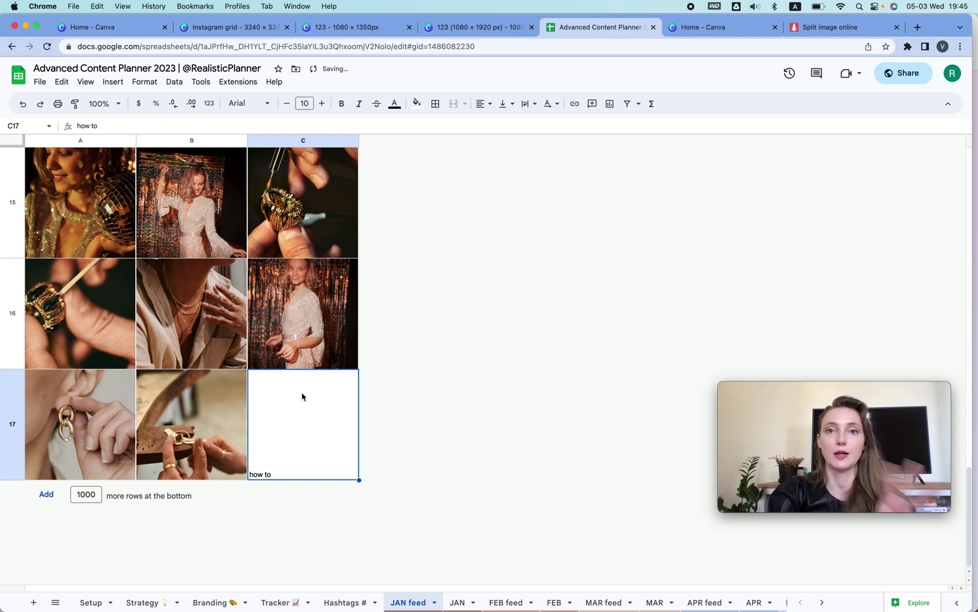
pyautogui.click(209, 405)
pyautogui.press('Delete')
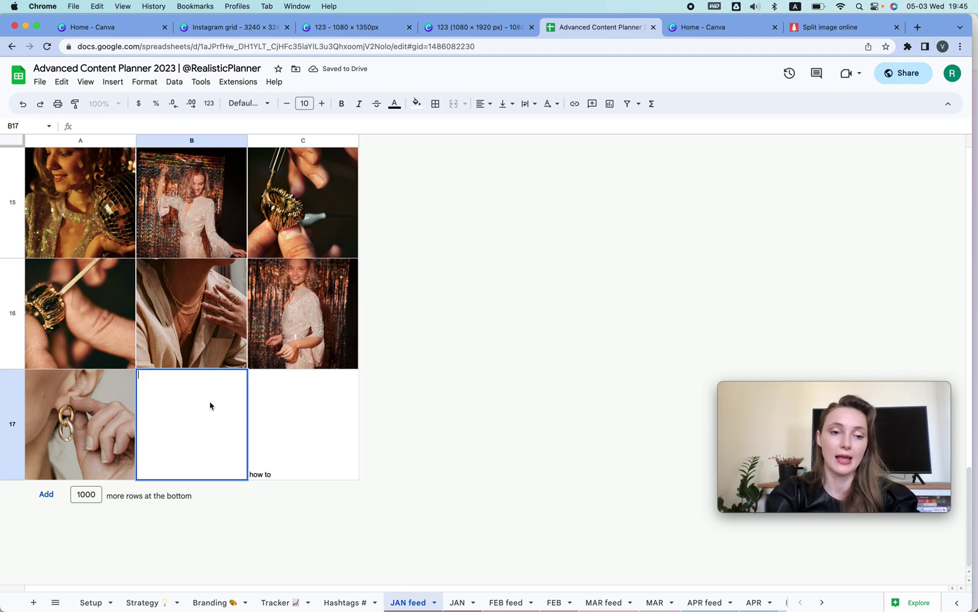
pyautogui.doubleClick(176, 390)
pyautogui.write('inspiration')
pyautogui.press('Return')
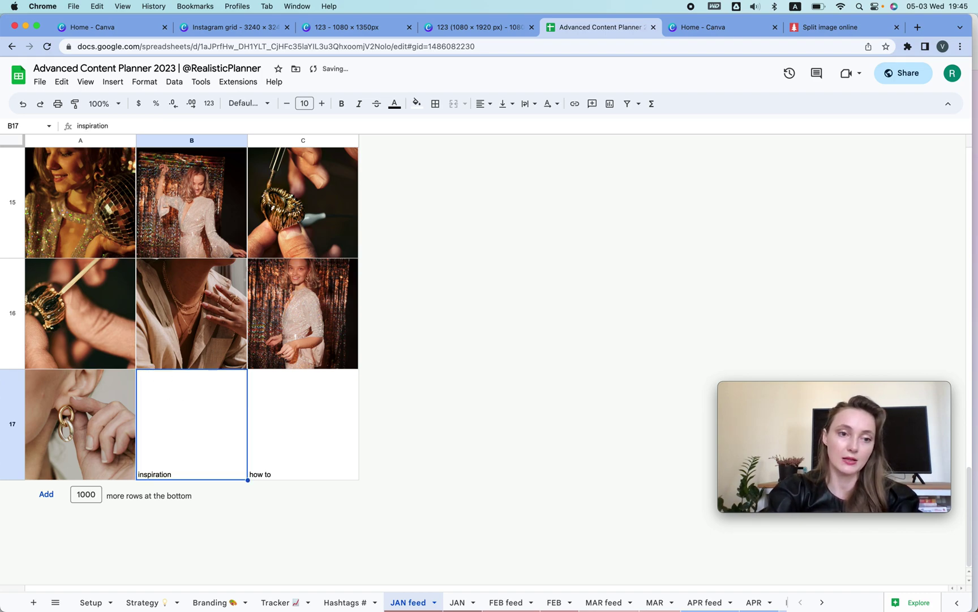
pyautogui.click(89, 422)
pyautogui.write('sell')
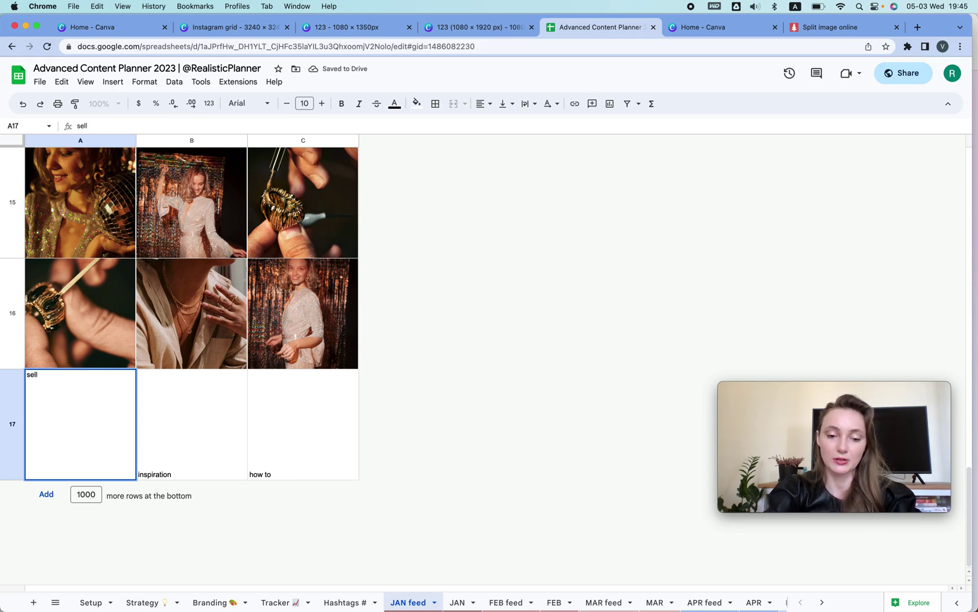
pyautogui.write(' product')
pyautogui.press('Return')
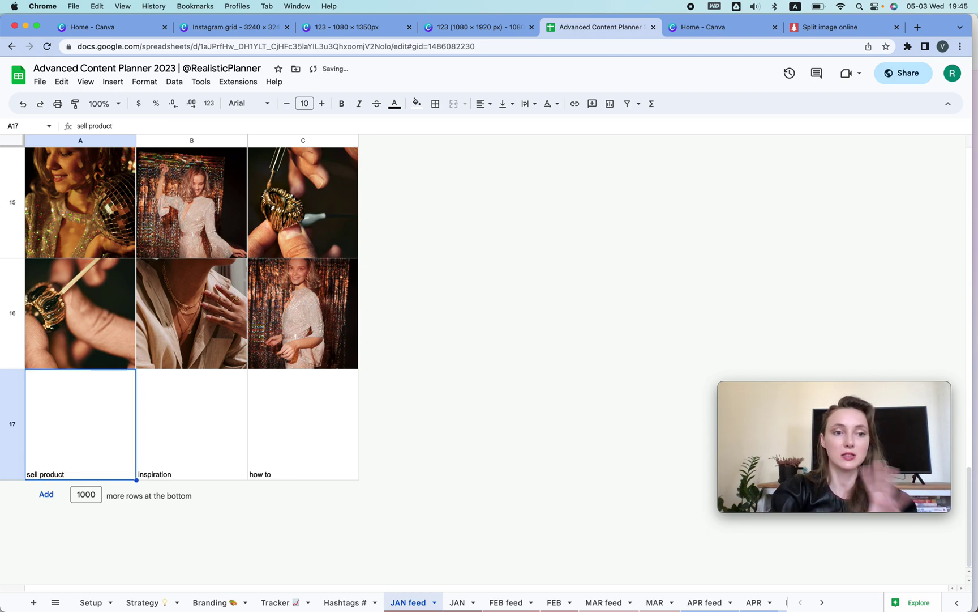
# - Replace the row 16 images with post topics: "discount" in C16, "storytime" in B16 and "education" in A16
pyautogui.click(354, 295)
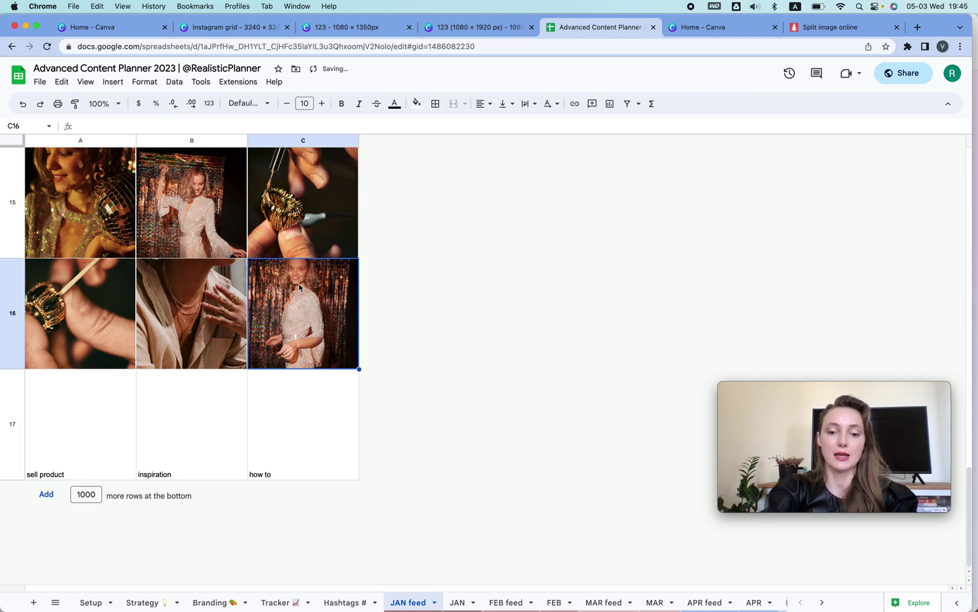
pyautogui.write('discou')
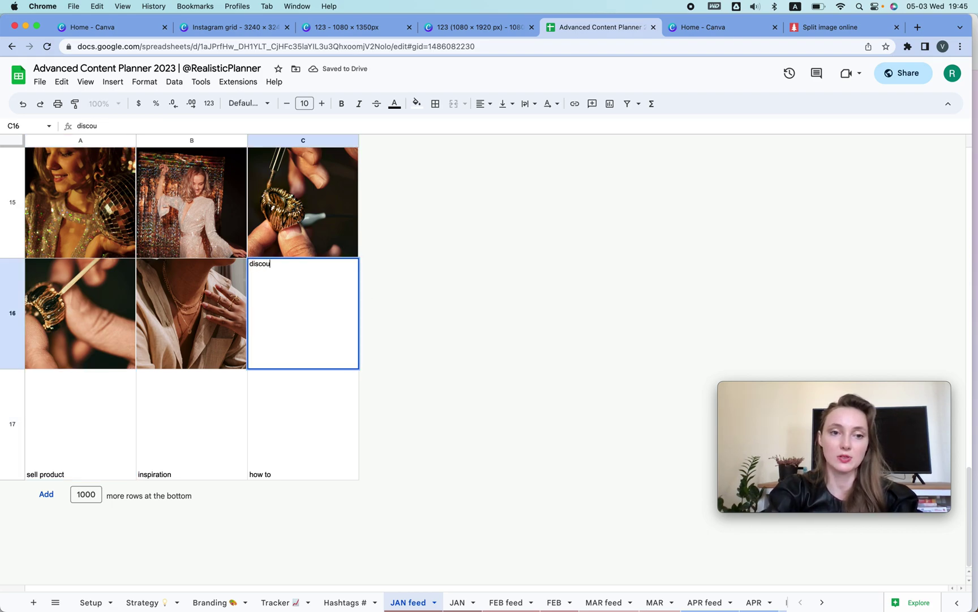
pyautogui.write('nt')
pyautogui.press('Return')
pyautogui.click(241, 290)
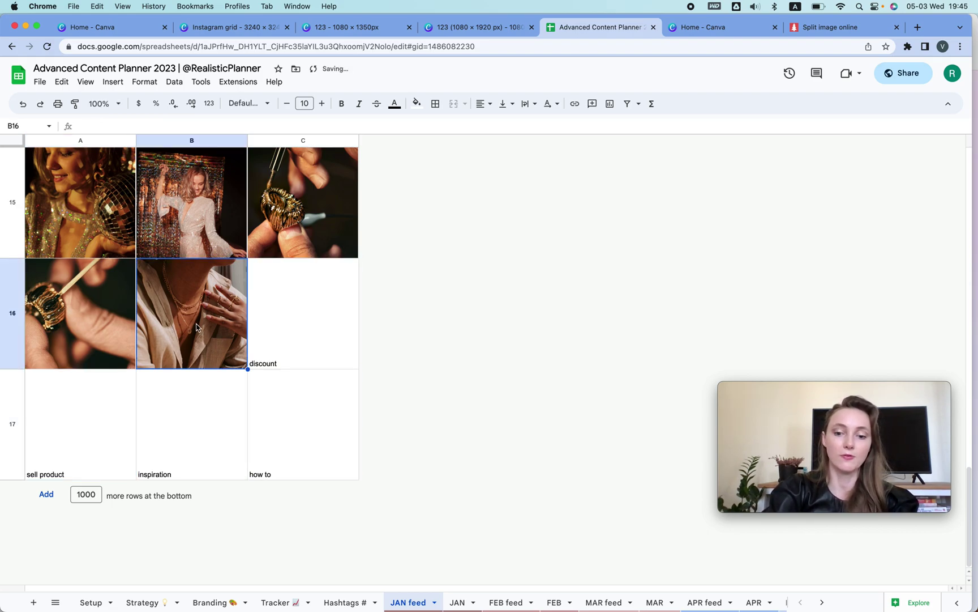
pyautogui.write('storytime')
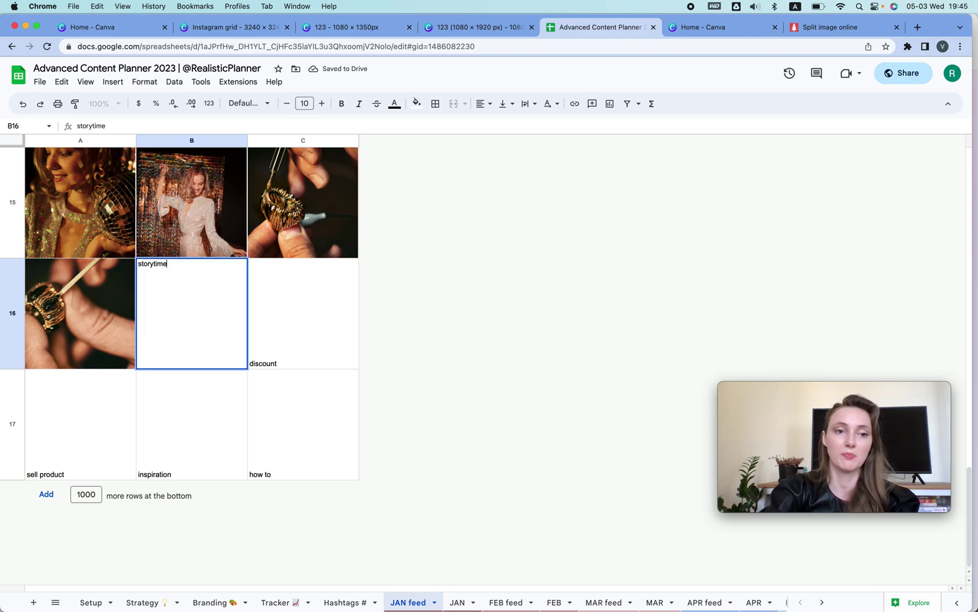
pyautogui.click(89, 311)
pyautogui.write('education')
pyautogui.press('Return')
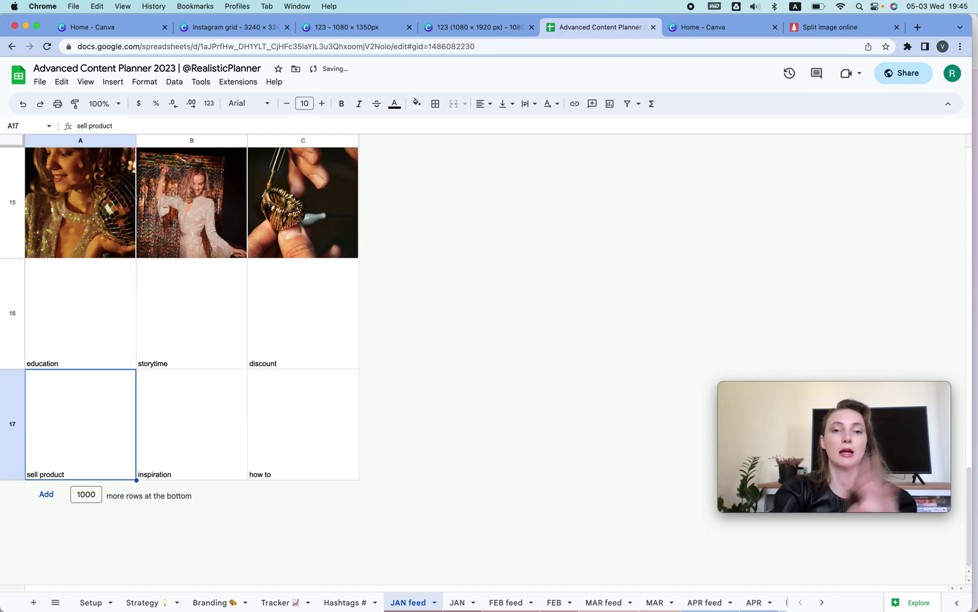
# - Extend the topic in cell C17 to read "how to use canva for free"
pyautogui.click(302, 439)
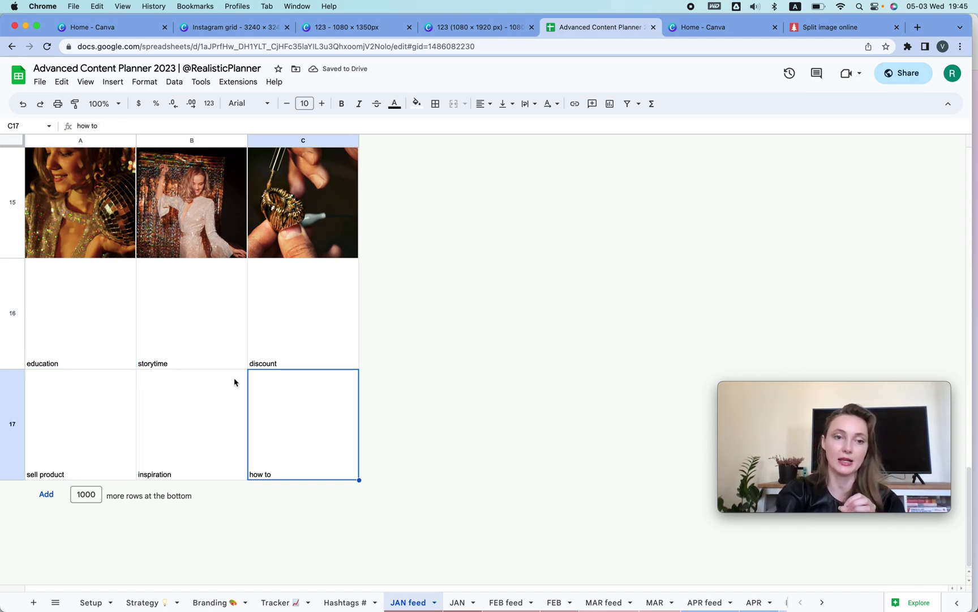
pyautogui.click(190, 309)
pyautogui.click(87, 422)
pyautogui.click(308, 426)
pyautogui.click(299, 402)
pyautogui.doubleClick(299, 403)
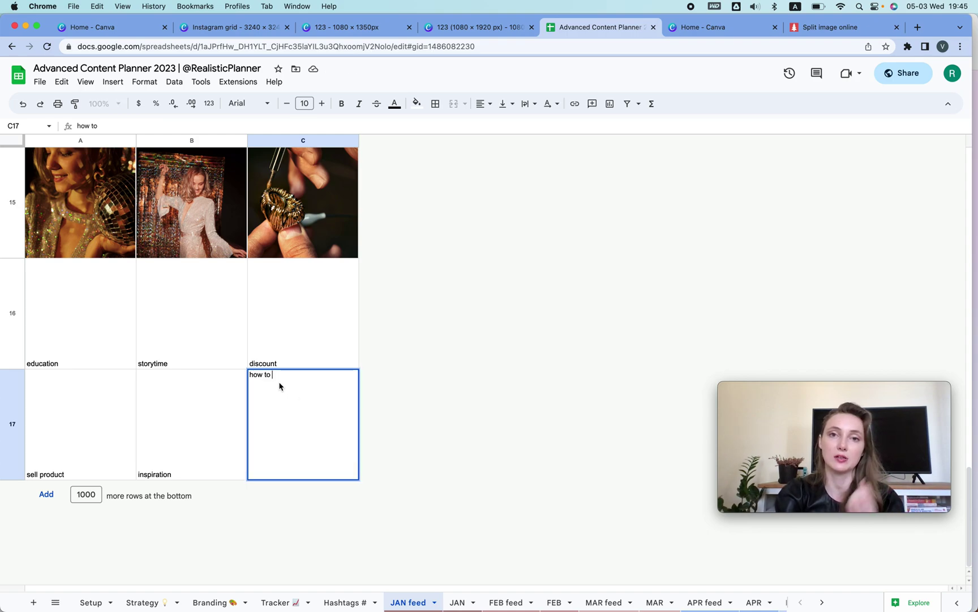
pyautogui.write('use canva ')
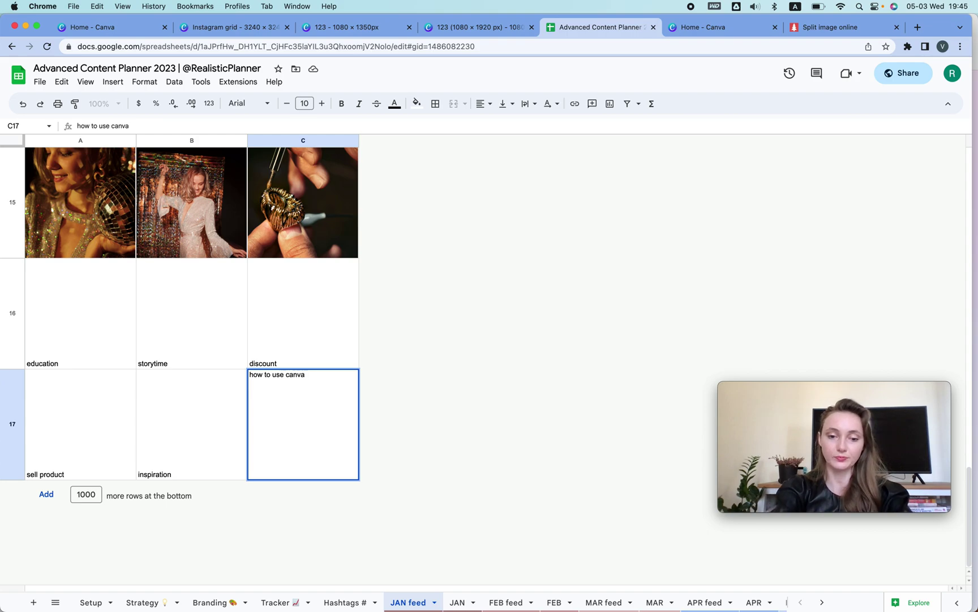
pyautogui.write('for free')
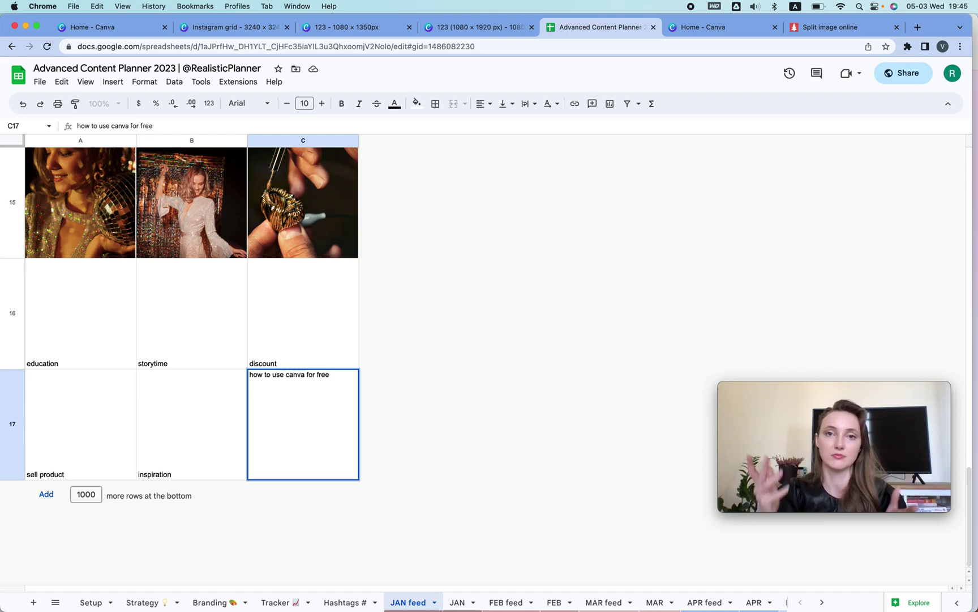
# - Extend the topic in cell B17 to read "inspiration: color palette"
pyautogui.click(170, 411)
pyautogui.doubleClick(183, 403)
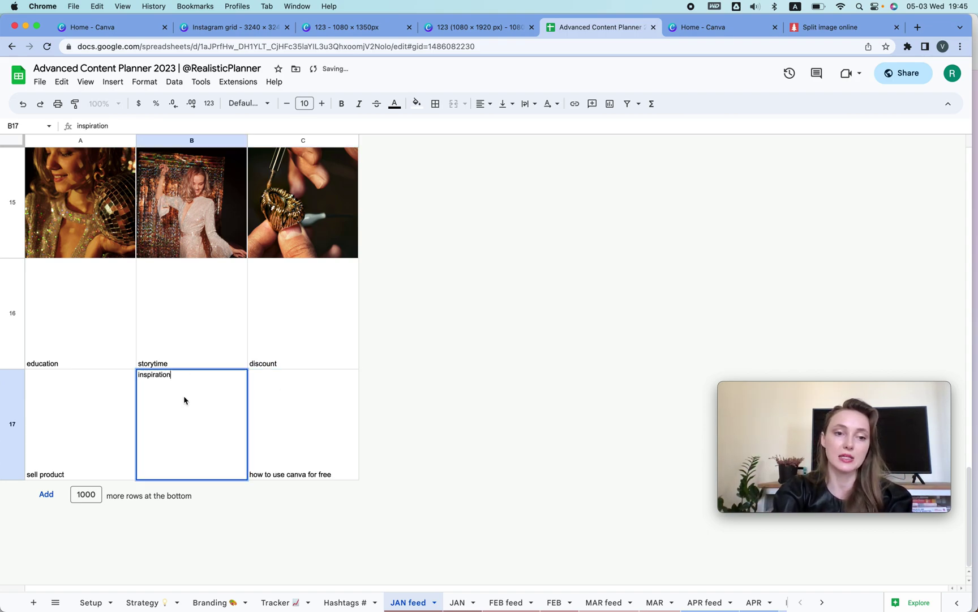
pyautogui.click(218, 378)
pyautogui.write(': color palette')
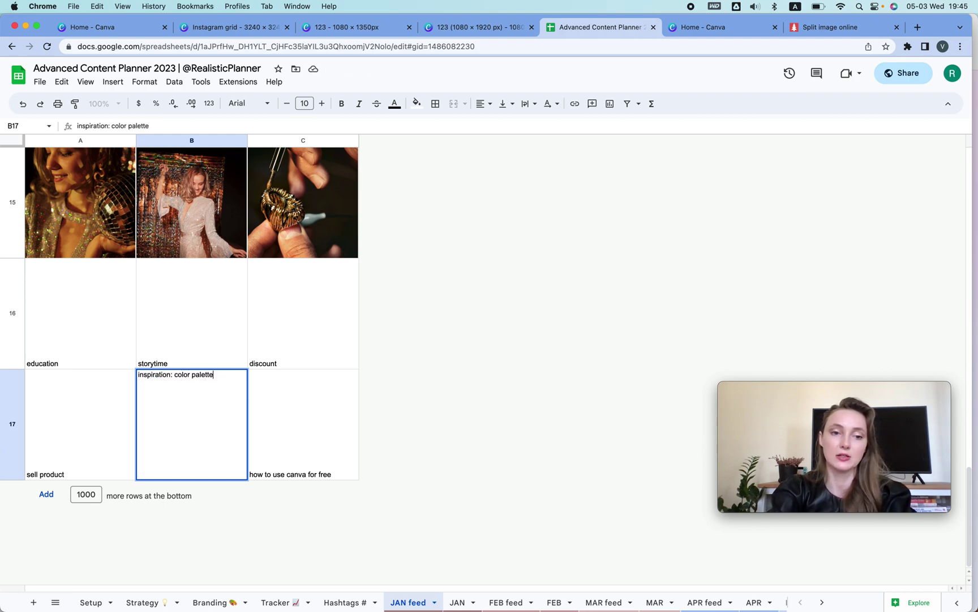
pyautogui.press('Return')
# - Compare the topics in A16:C17 of the JAN feed sheet with row 6 and the captions on the JAN sheet
pyautogui.moveTo(127, 291); pyautogui.dragTo(253, 413)
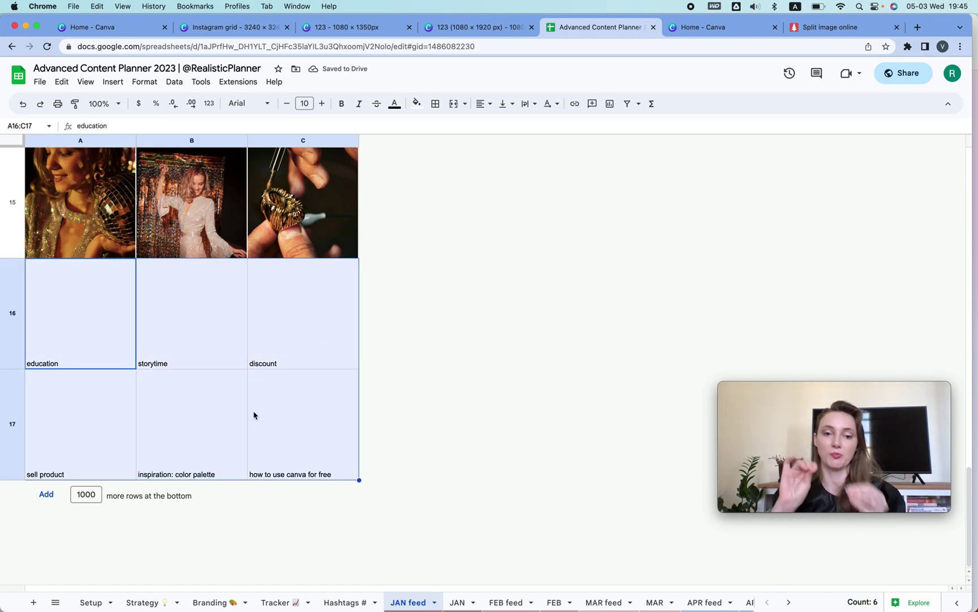
pyautogui.click(463, 601)
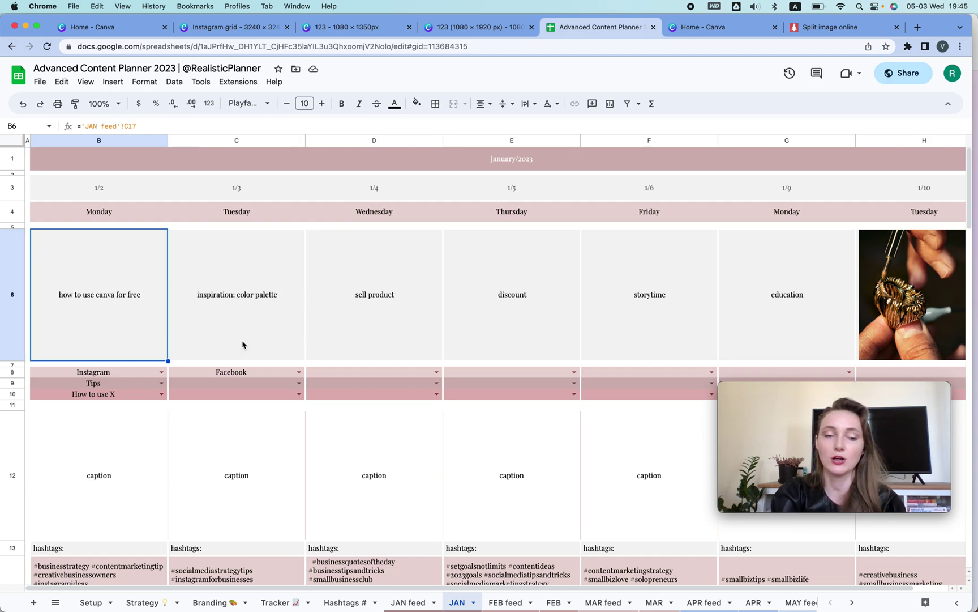
pyautogui.click(123, 429)
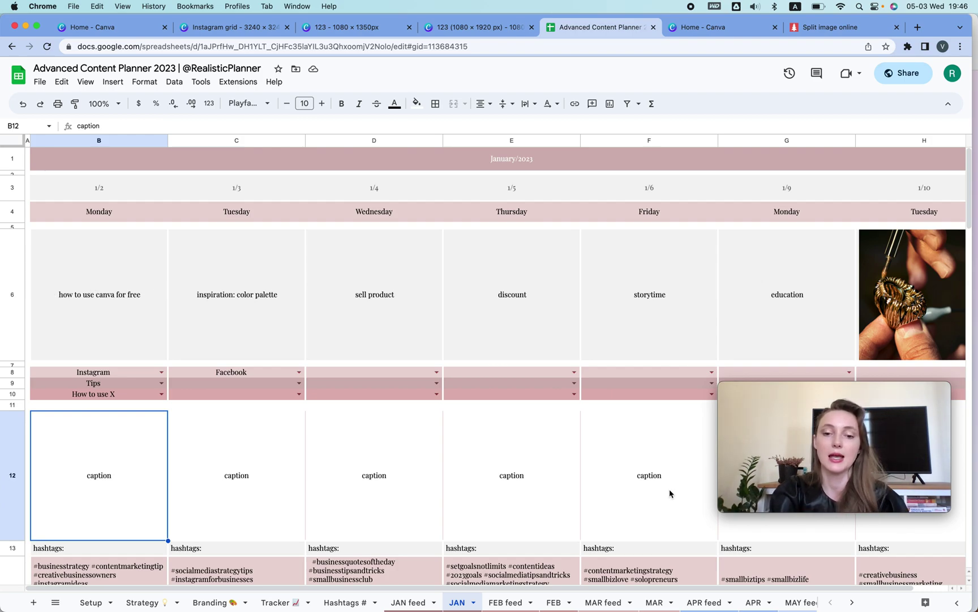
pyautogui.click(407, 602)
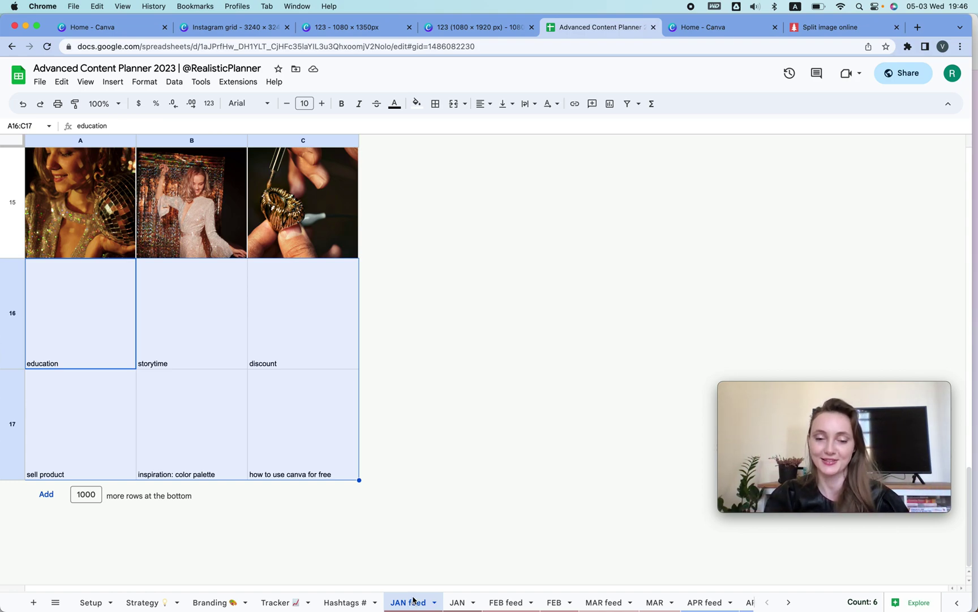
pyautogui.click(460, 603)
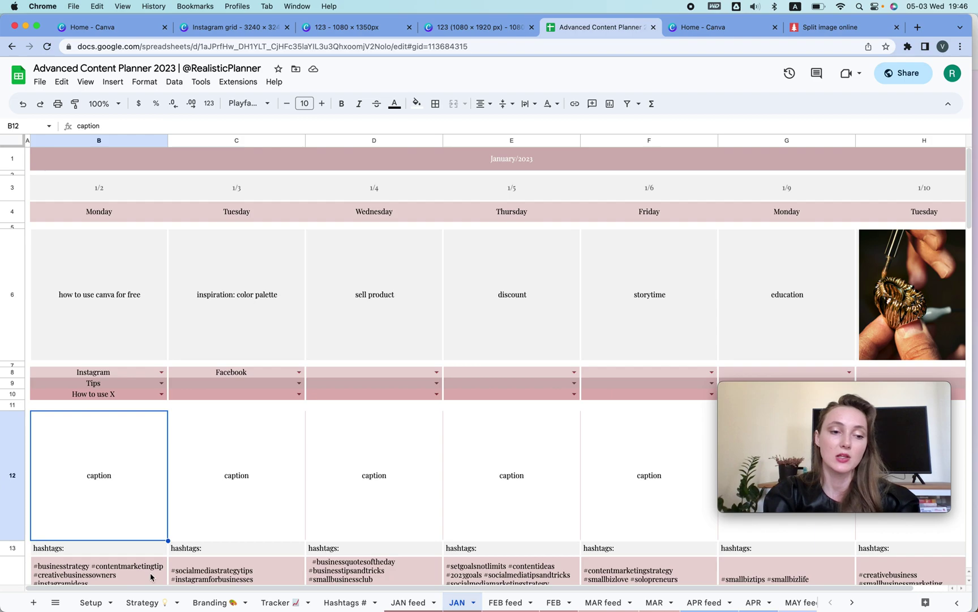
# - Add a new blank sheet to the planner and widen columns A to C equally
pyautogui.click(34, 602)
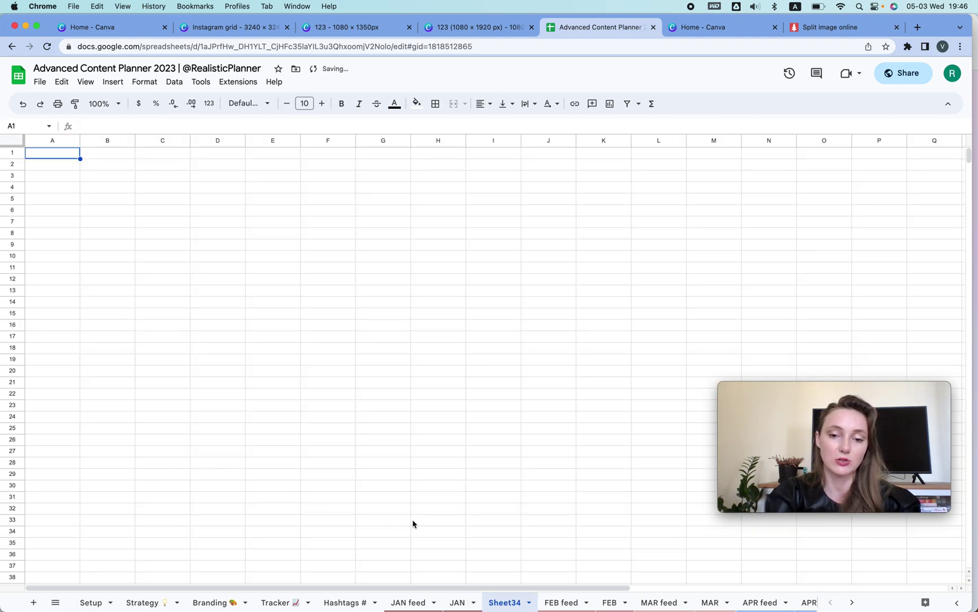
pyautogui.moveTo(59, 140); pyautogui.dragTo(158, 145)
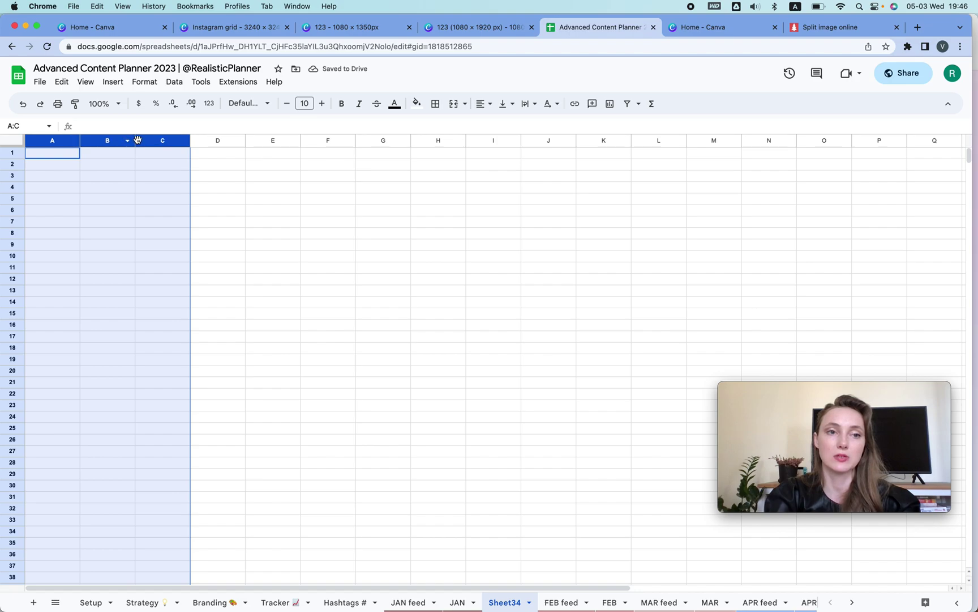
pyautogui.moveTo(189, 140); pyautogui.dragTo(218, 139)
pyautogui.click(125, 191)
# - Increase the height of rows 1 to 27 together so the cells in columns A to C become roughly square
pyautogui.moveTo(12, 153); pyautogui.dragTo(17, 451)
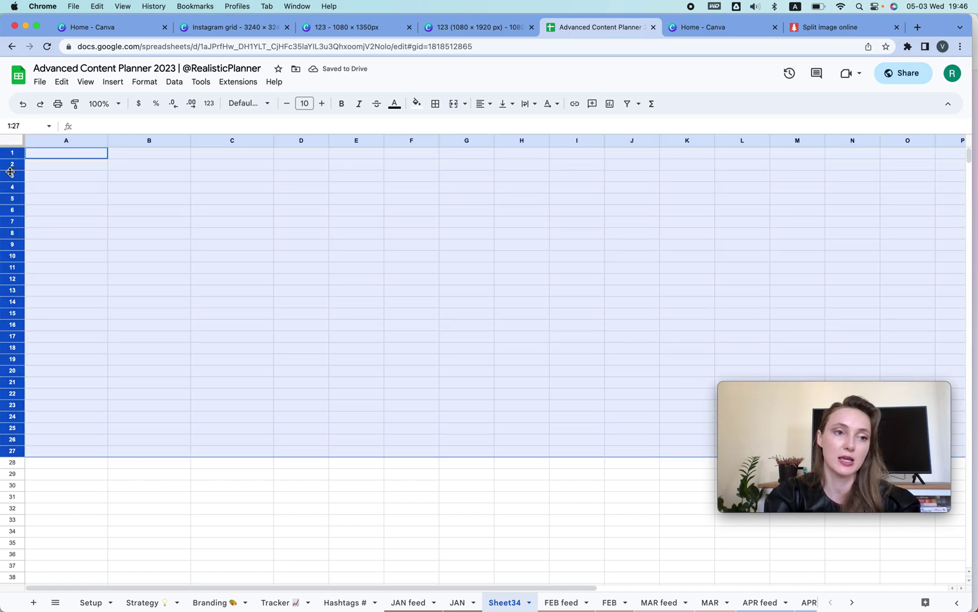
pyautogui.moveTo(11, 159); pyautogui.dragTo(11, 234)
pyautogui.click(175, 196)
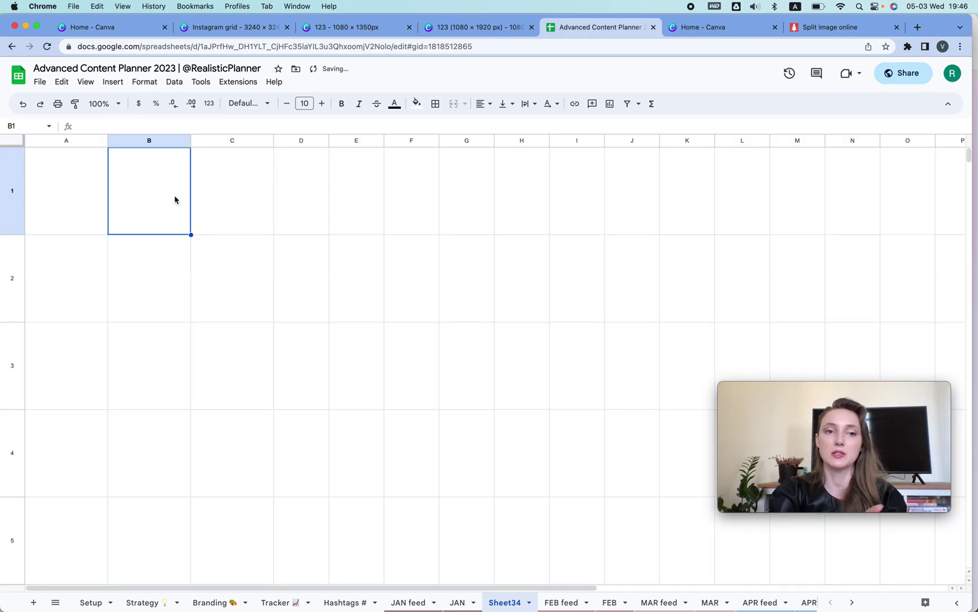
# - Insert row-1-column-1.png from the PineTools.com_files 3 folder as an image in cell A1
pyautogui.click(57, 193)
pyautogui.click(118, 85)
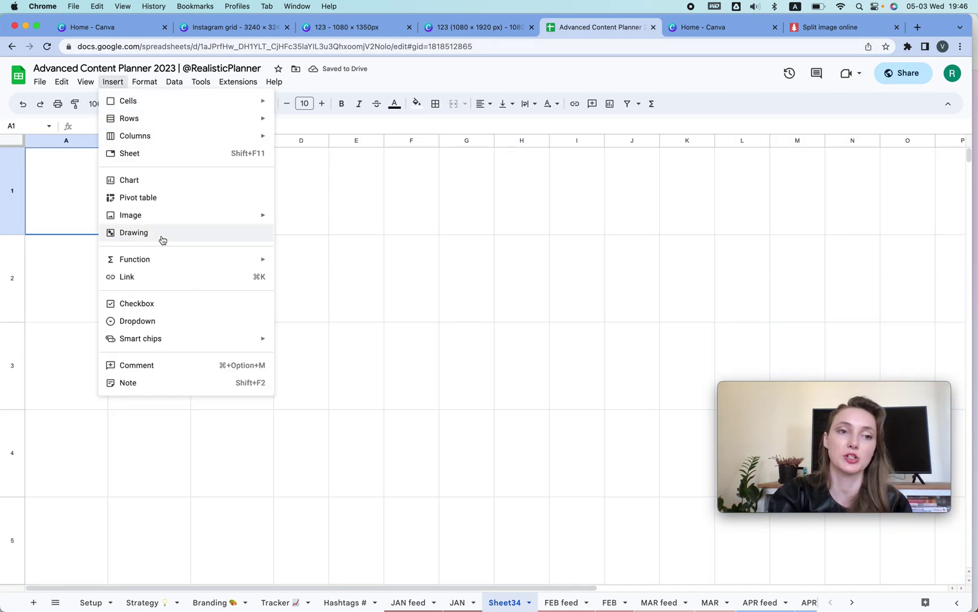
pyautogui.moveTo(166, 216)
pyautogui.click(326, 221)
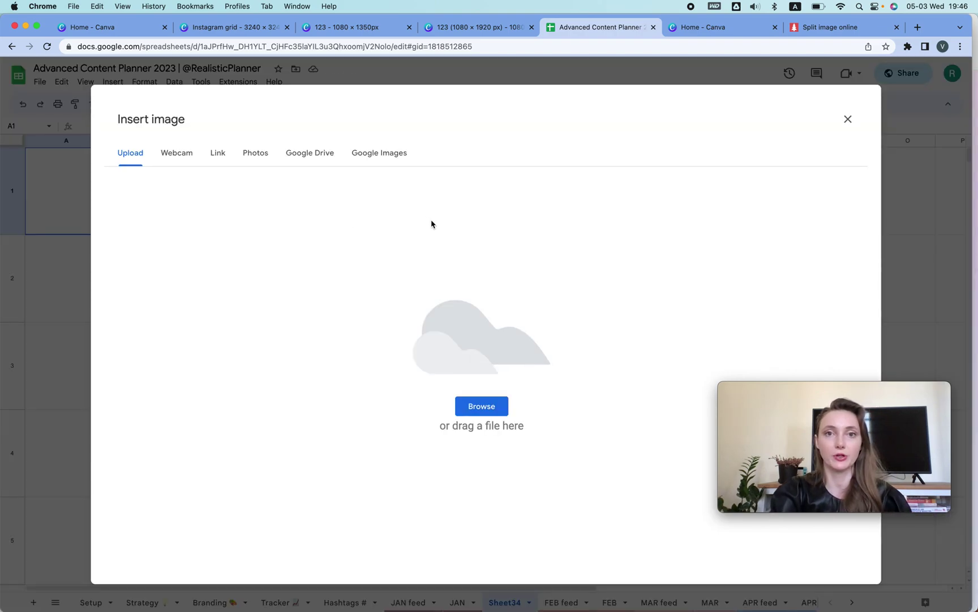
pyautogui.click(457, 336)
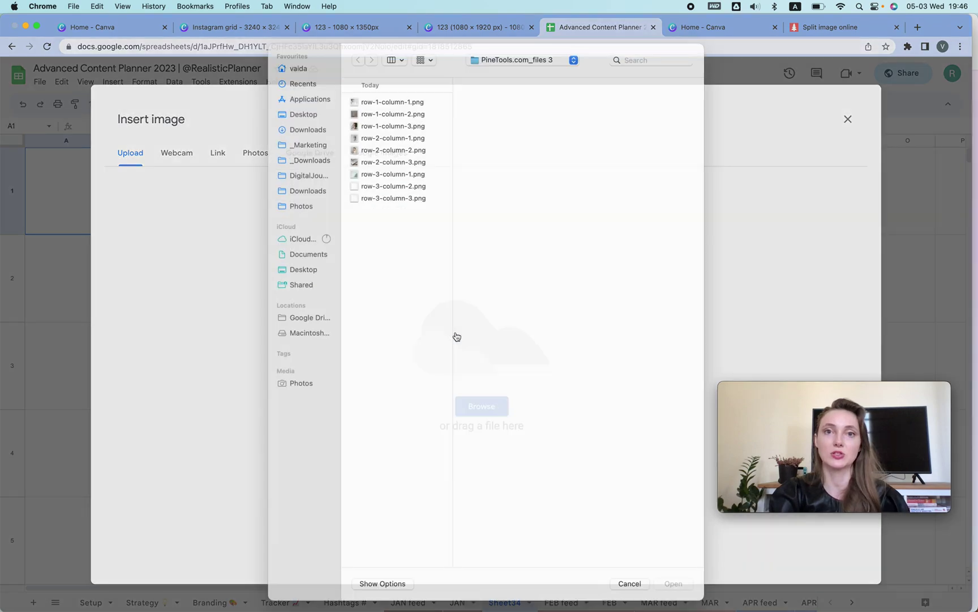
pyautogui.click(392, 113)
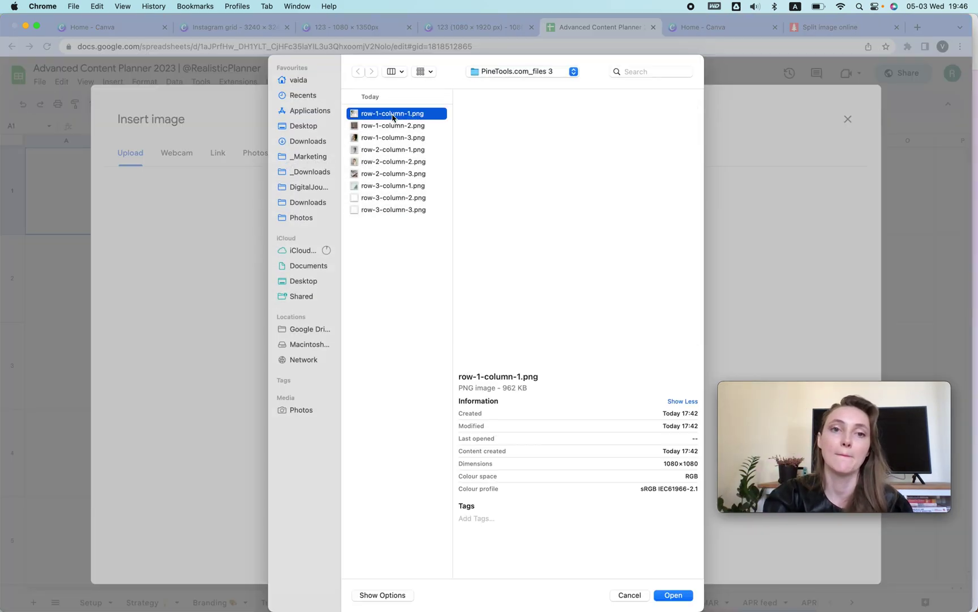
pyautogui.click(672, 595)
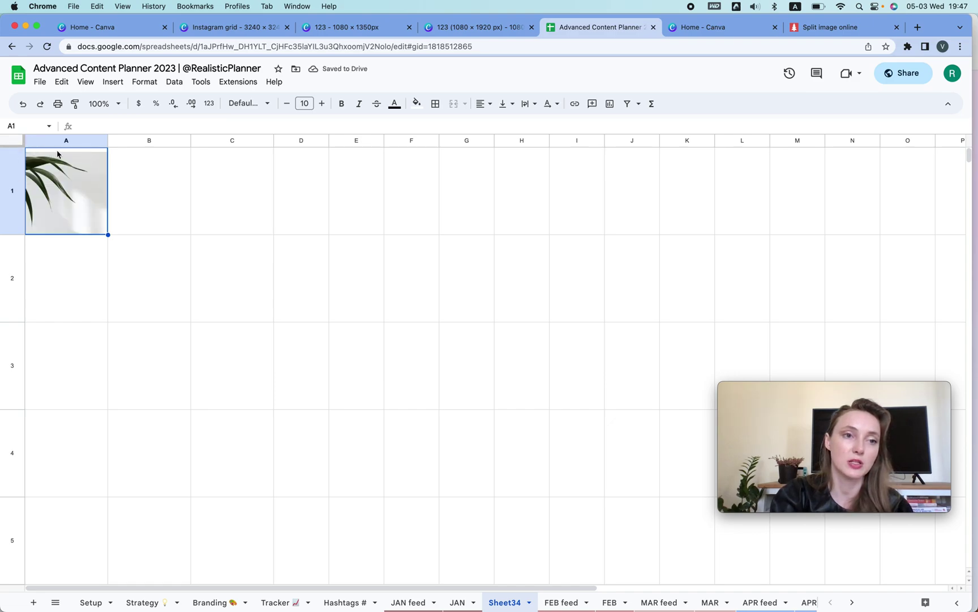
# - Reduce the height of rows 1 to 43 slightly so the square image fills cell A1 without a gap
pyautogui.moveTo(12, 161); pyautogui.dragTo(32, 604)
pyautogui.scroll(20, 132, 423)
pyautogui.hscroll(3, 133, 423)
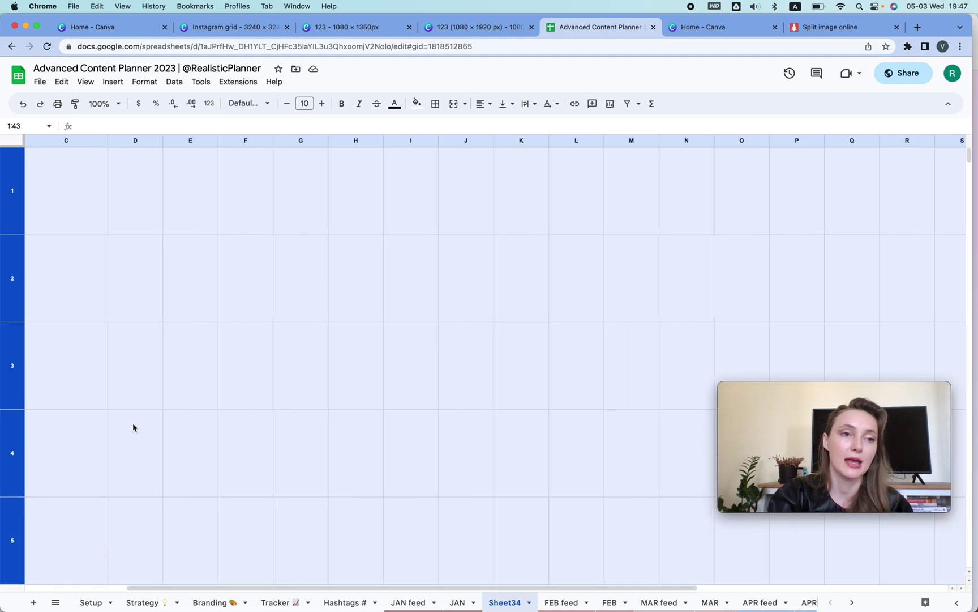
pyautogui.hscroll(-3, 133, 424)
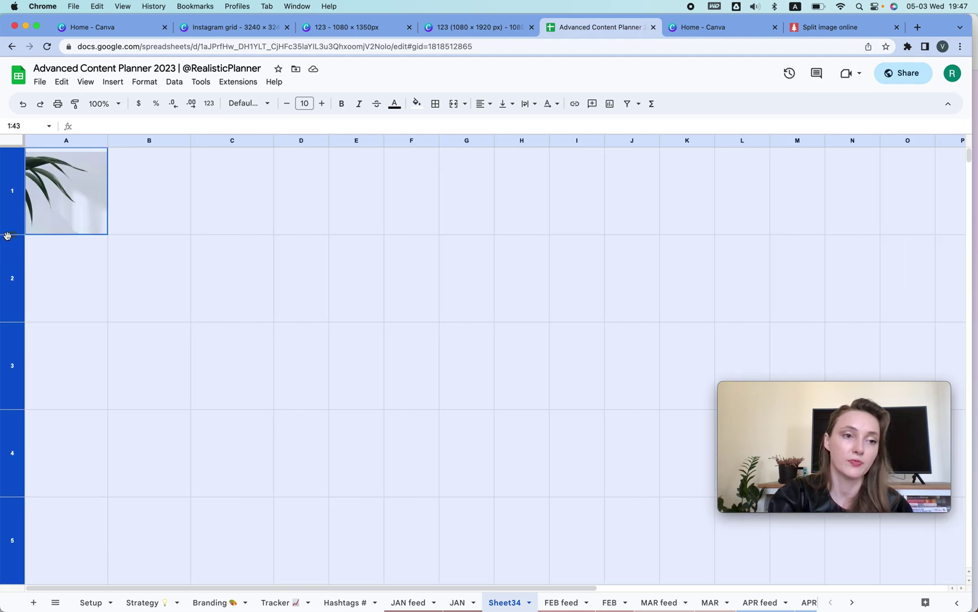
pyautogui.moveTo(9, 233); pyautogui.dragTo(9, 230)
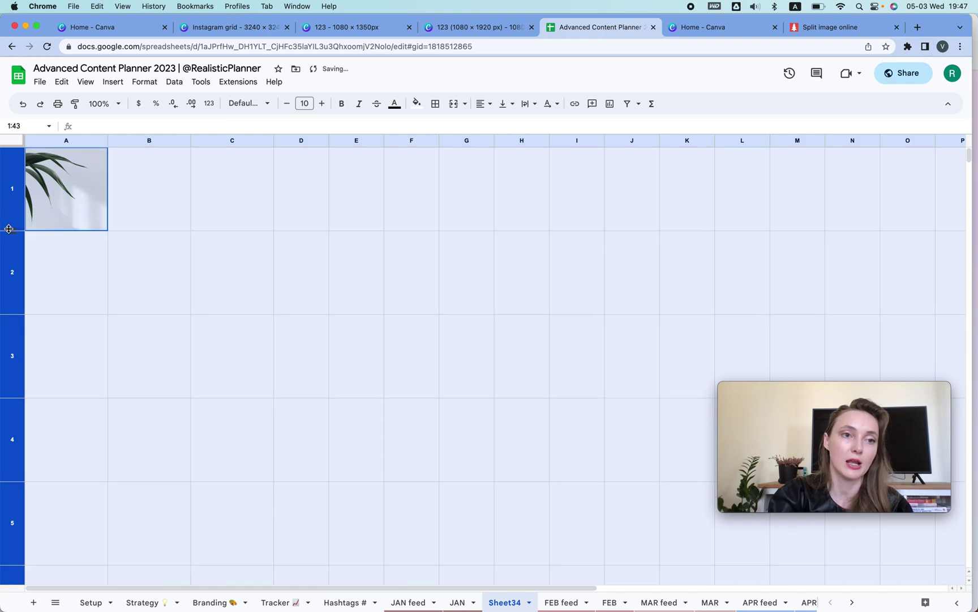
pyautogui.click(304, 260)
pyautogui.click(81, 188)
pyautogui.click(153, 188)
pyautogui.click(346, 188)
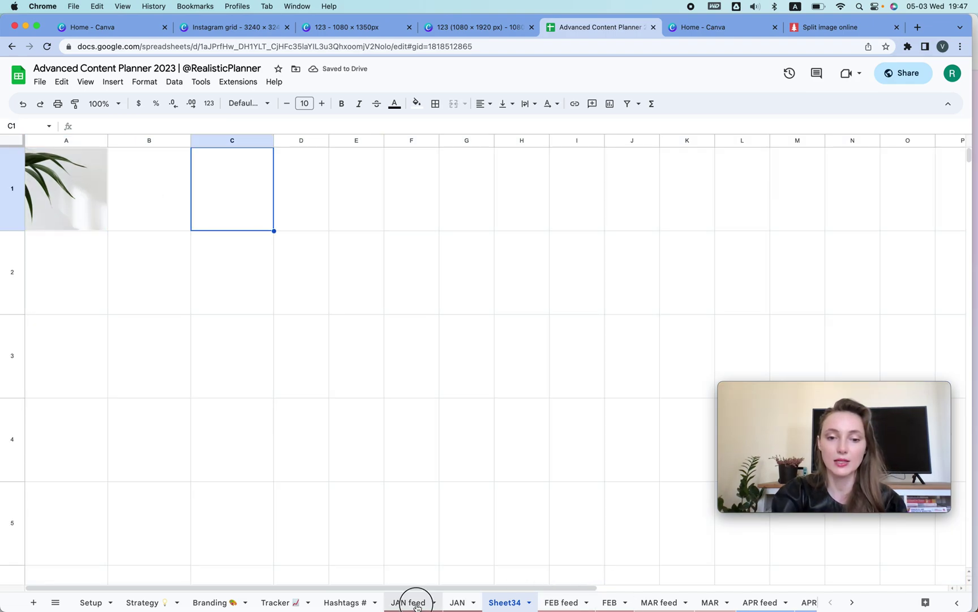
# - Look through the image rows on the JAN feed sheet as a reference for the grid layout
pyautogui.click(416, 603)
pyautogui.scroll(5, 273, 220)
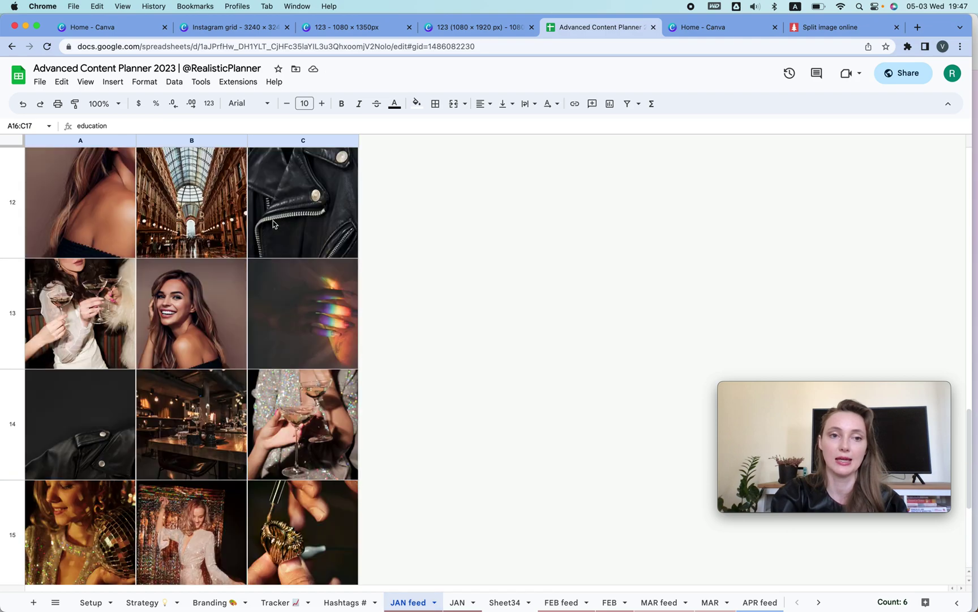
pyautogui.scroll(10, 273, 220)
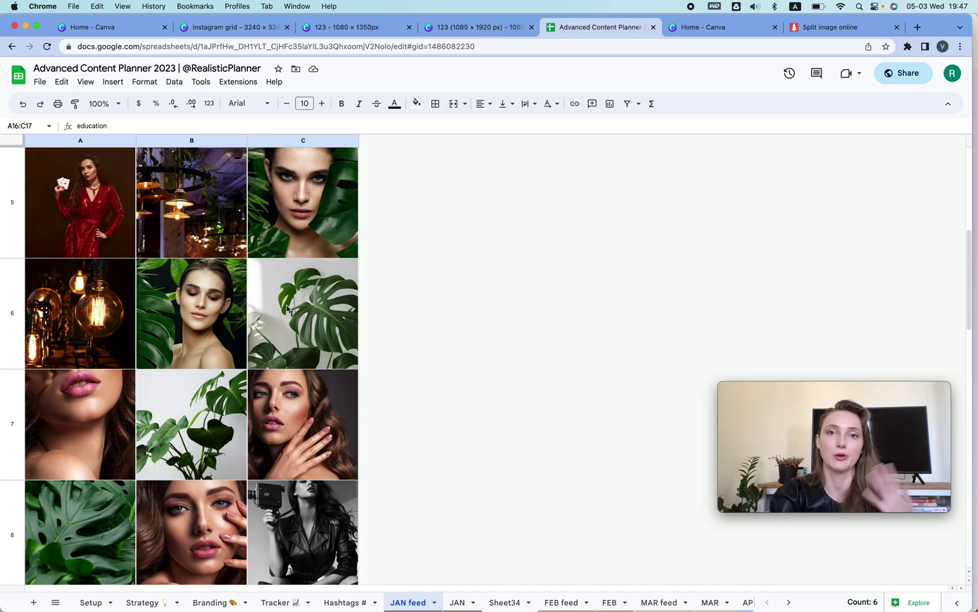
pyautogui.click(462, 603)
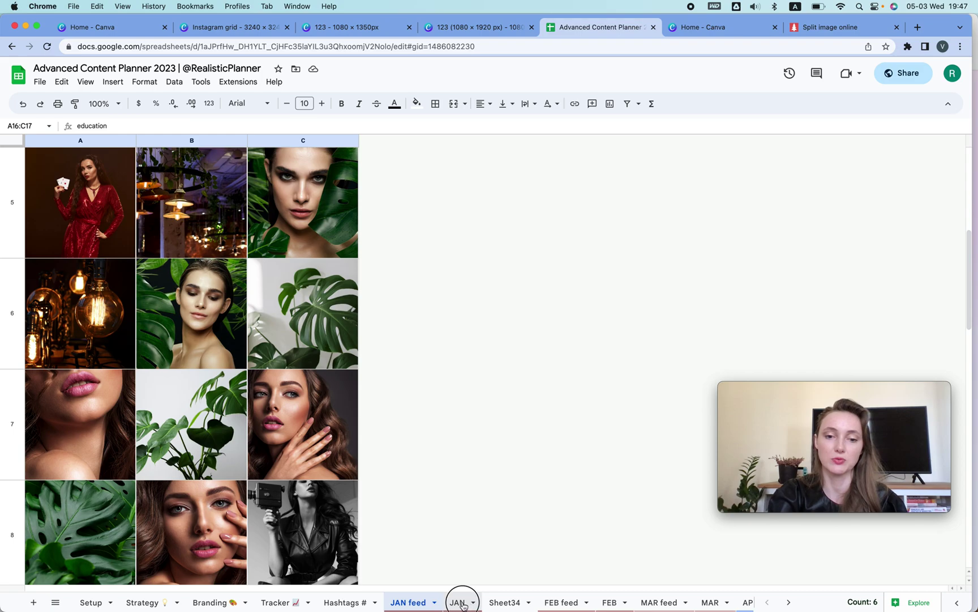
# - Rename the sheet holding the square image grid as Grid
pyautogui.click(512, 602)
pyautogui.doubleClick(511, 602)
pyautogui.write('Grid')
pyautogui.press('Return')
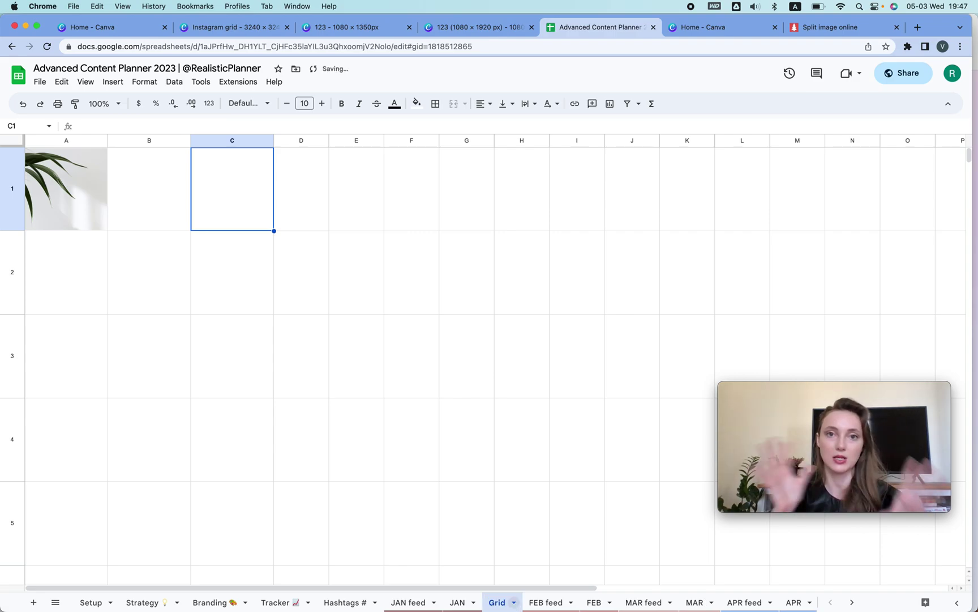
pyautogui.click(62, 199)
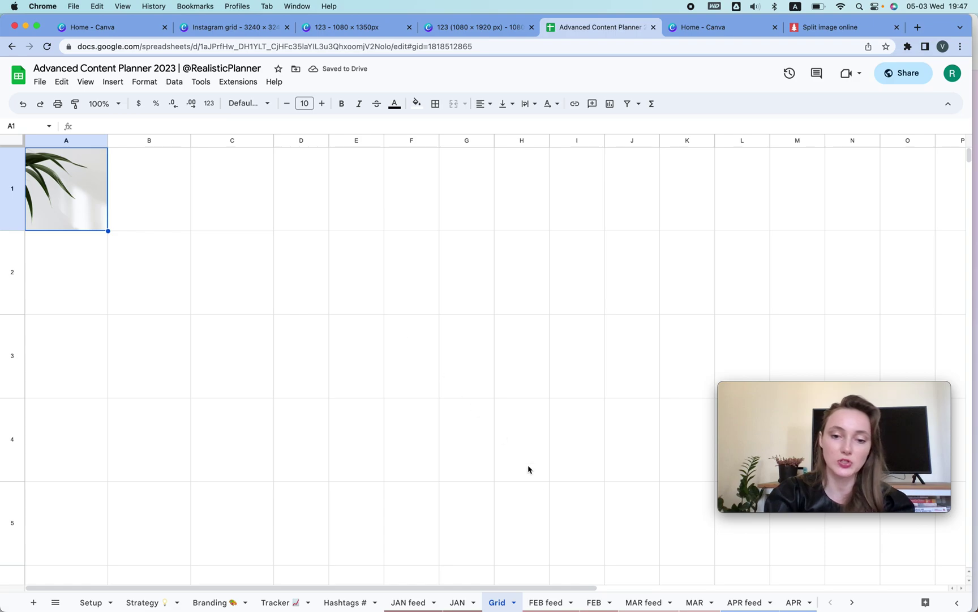
# - Add a new blank sheet after Grid and name it January
pyautogui.click(34, 603)
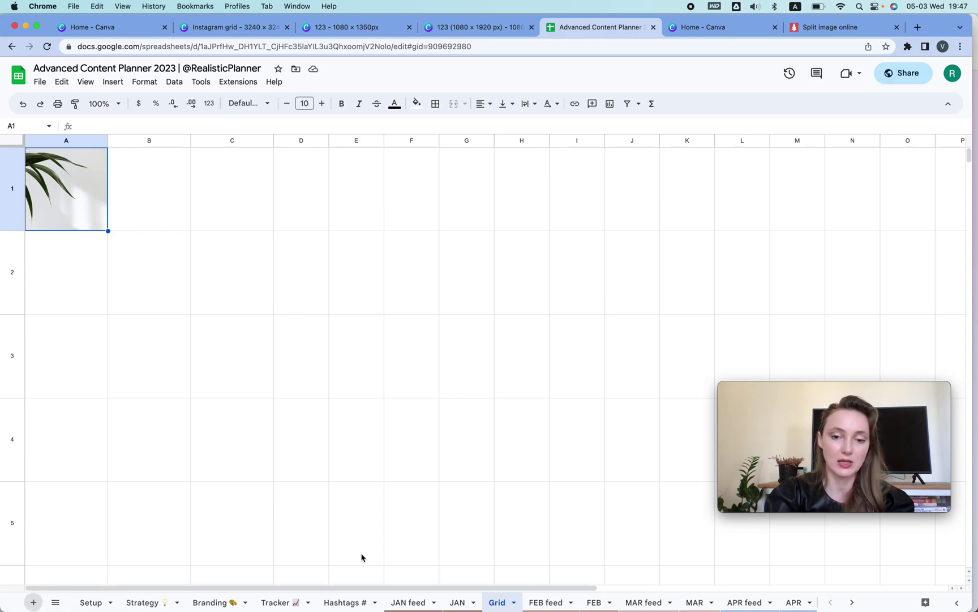
pyautogui.doubleClick(552, 603)
pyautogui.write('January')
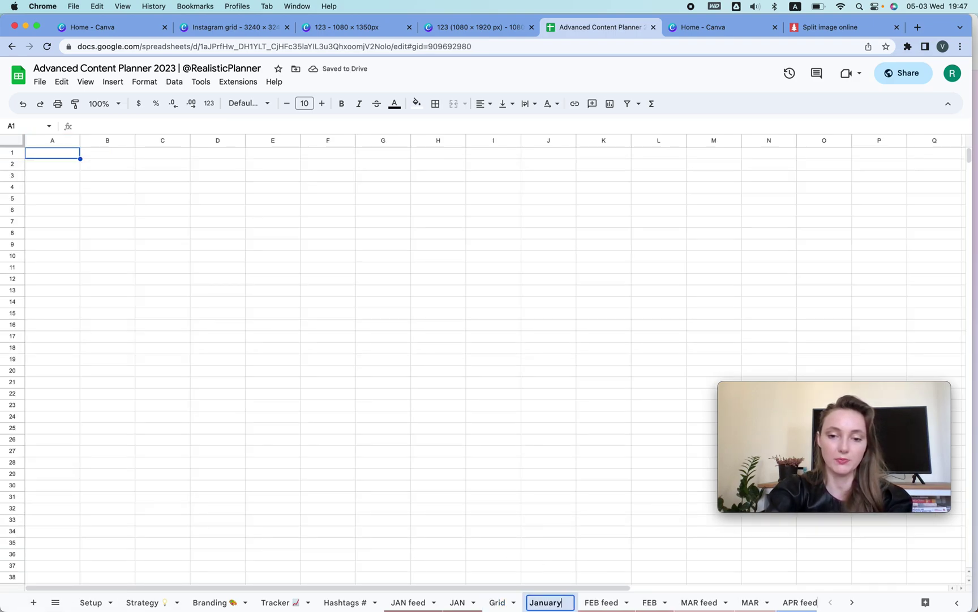
pyautogui.press('Return')
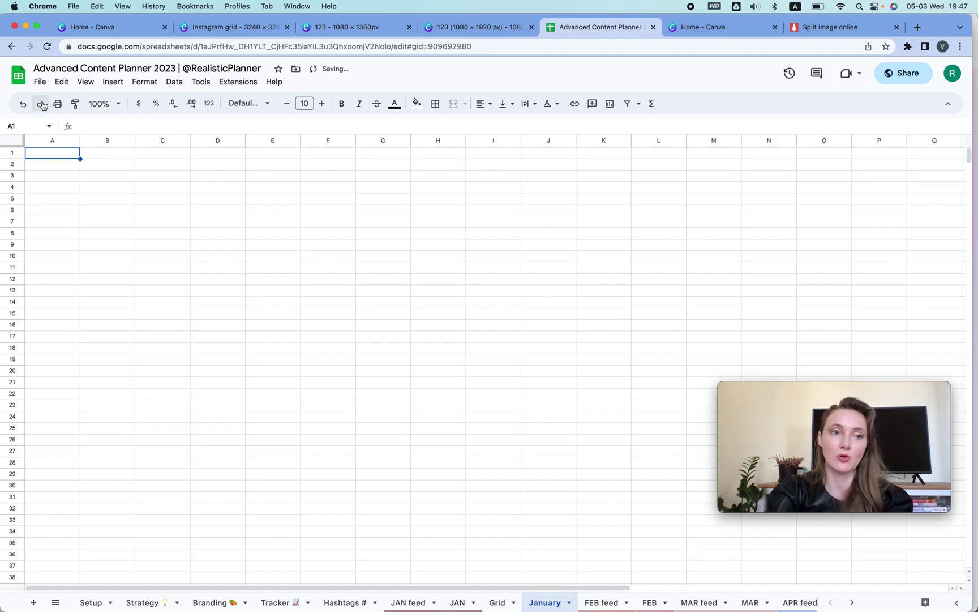
# - Enter the date 20223/03/05 in cell A1 of the January sheet
pyautogui.doubleClick(63, 153)
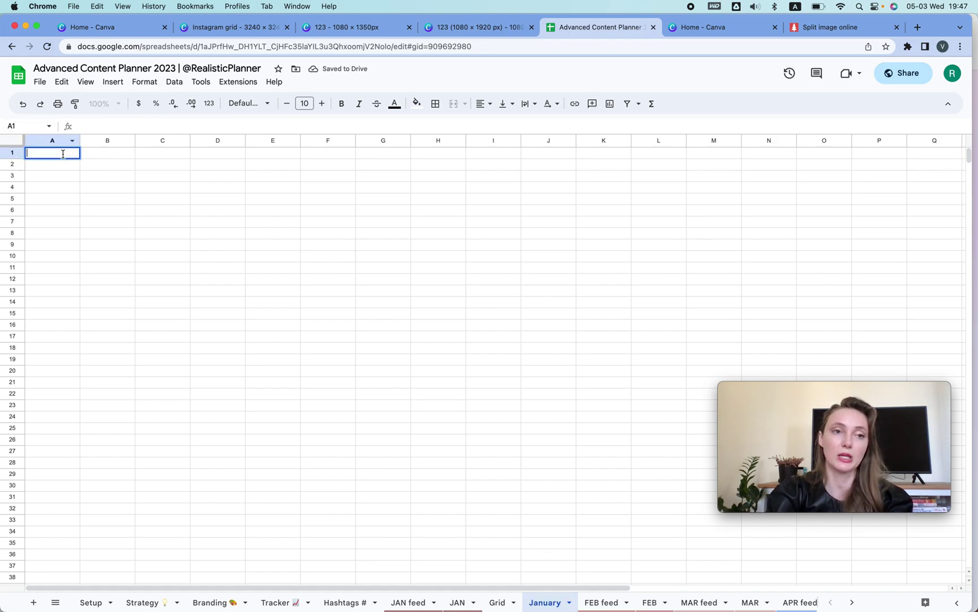
pyautogui.write('20223/0')
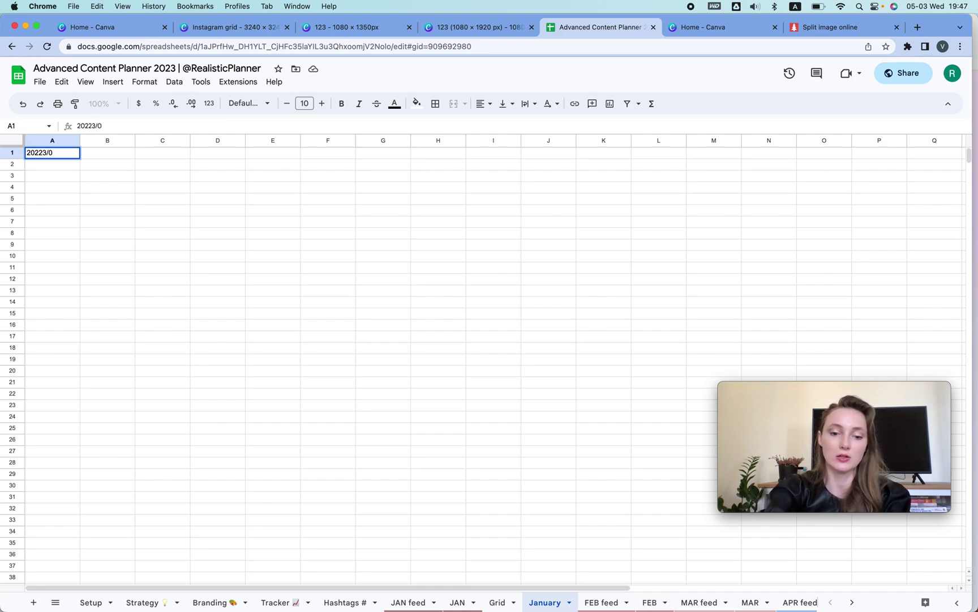
pyautogui.write('3/05')
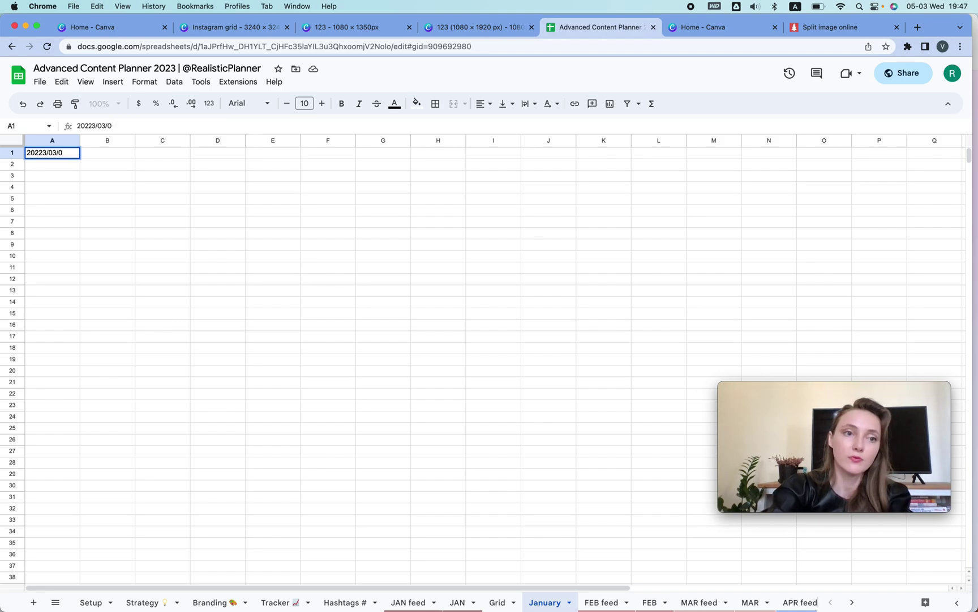
pyautogui.press('Return')
pyautogui.doubleClick(53, 154)
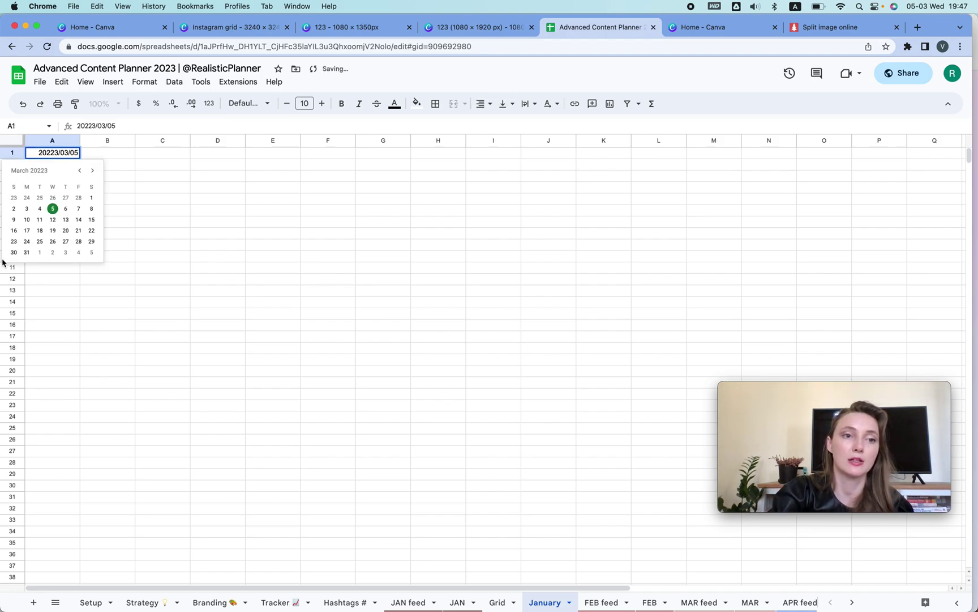
pyautogui.click(160, 211)
pyautogui.click(57, 154)
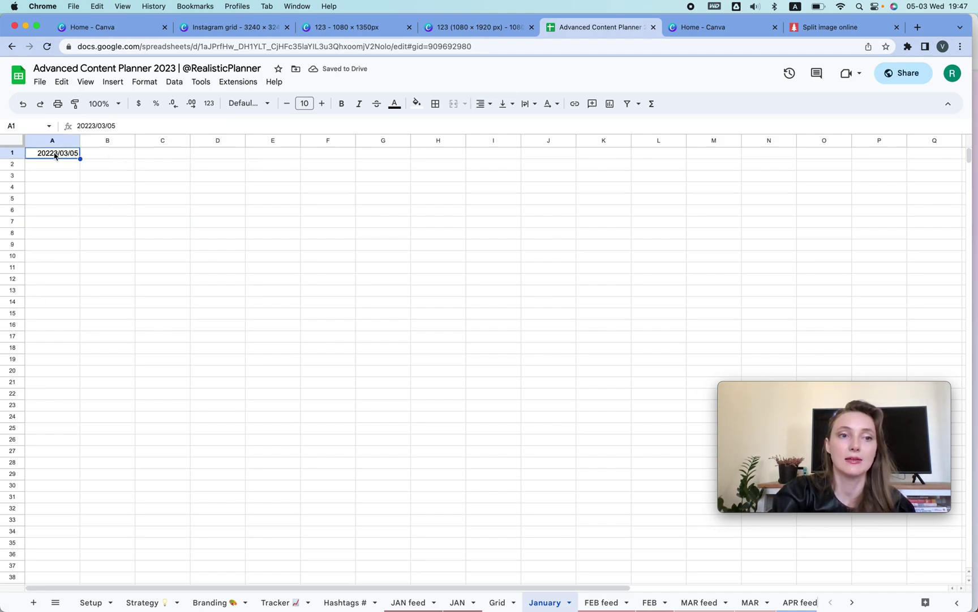
# - Open the custom date and time formats for cell A1 and clear the year, month and day elements from the pattern
pyautogui.click(175, 82)
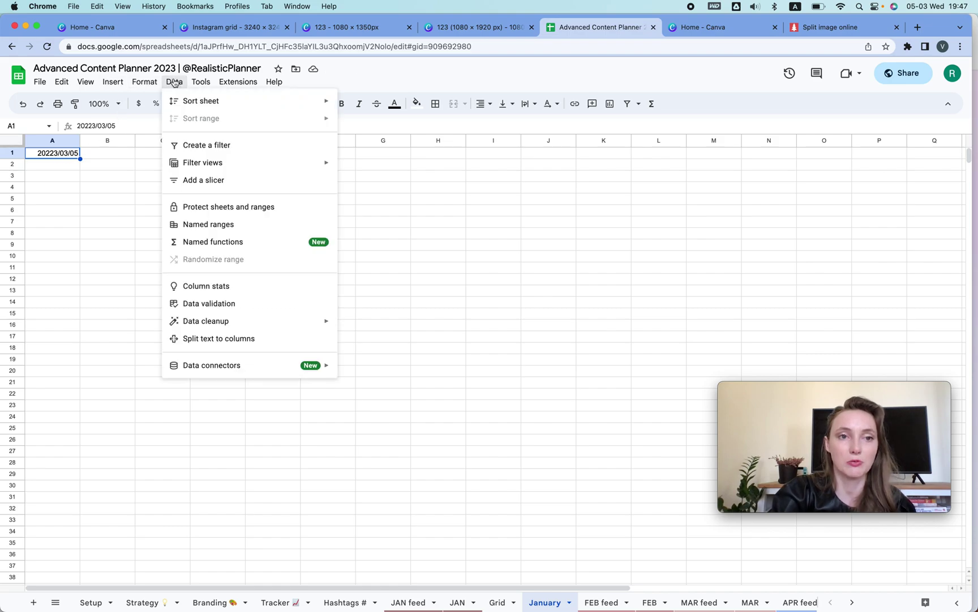
pyautogui.moveTo(145, 82)
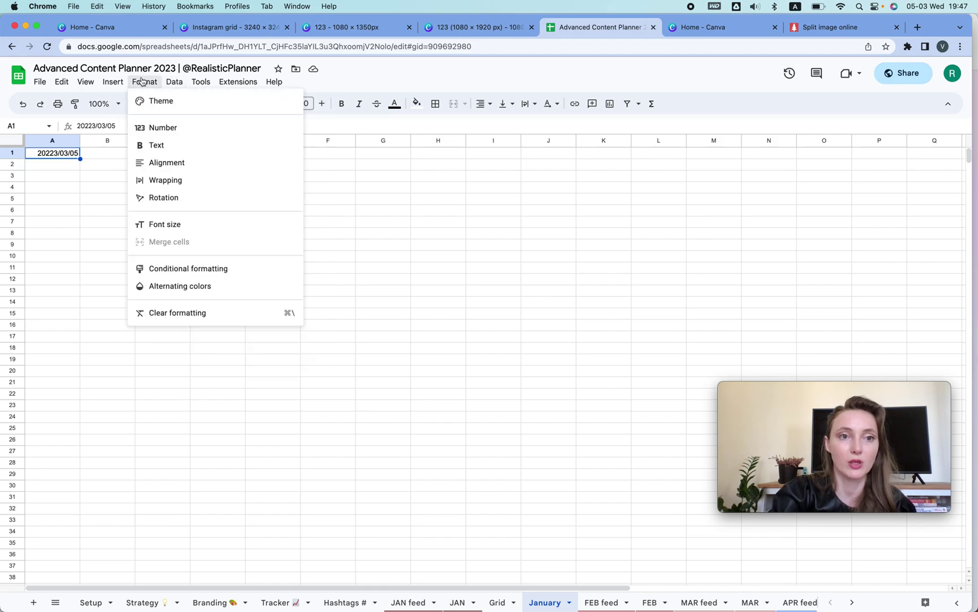
pyautogui.moveTo(165, 125)
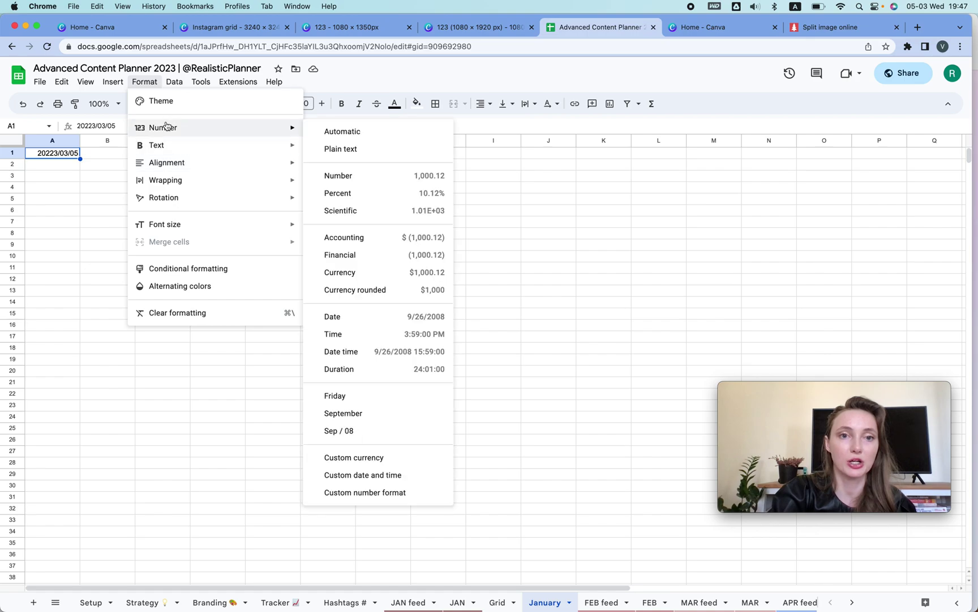
pyautogui.click(407, 475)
pyautogui.click(537, 235)
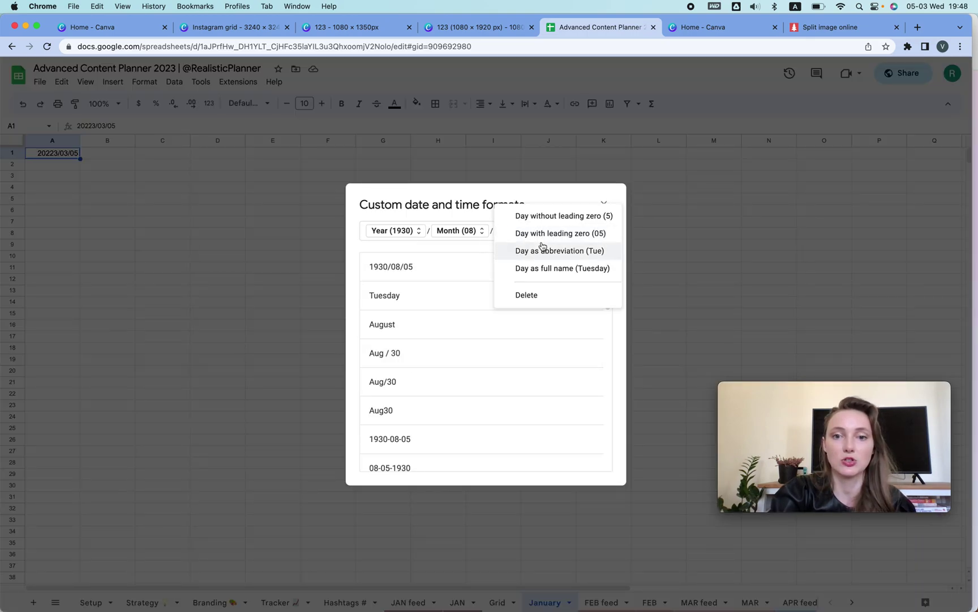
pyautogui.scroll(-15, 409, 389)
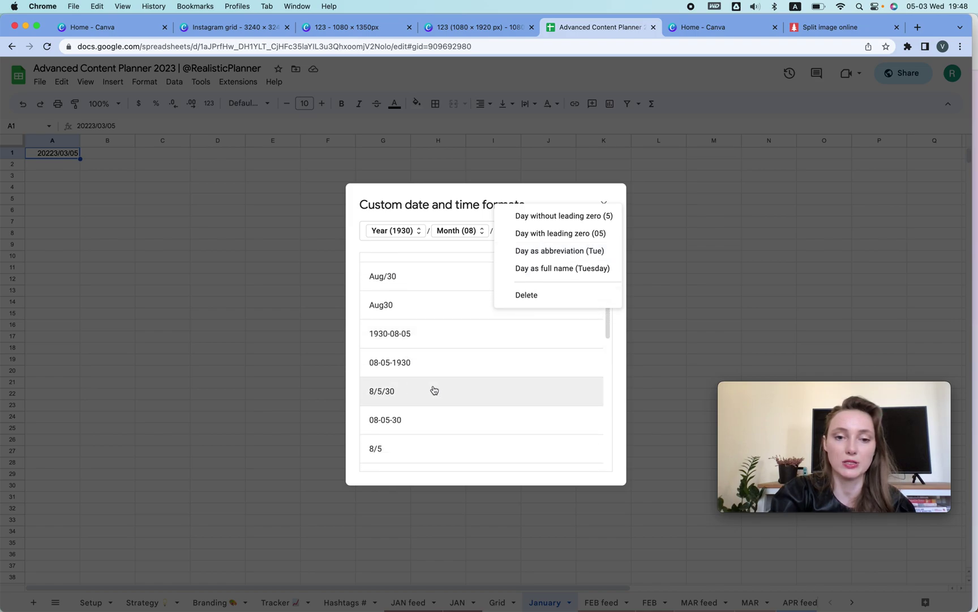
pyautogui.scroll(-1, 445, 389)
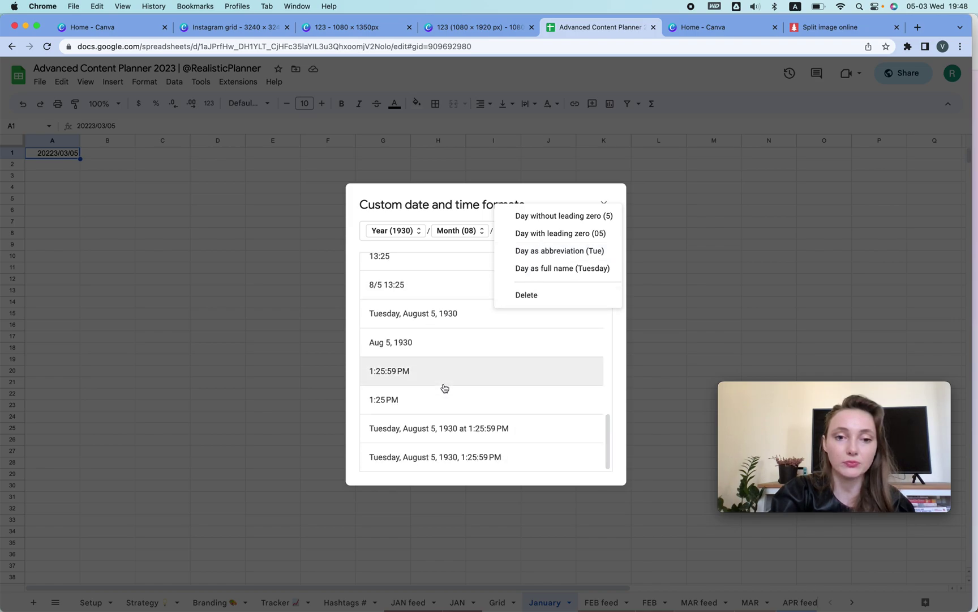
pyautogui.click(556, 293)
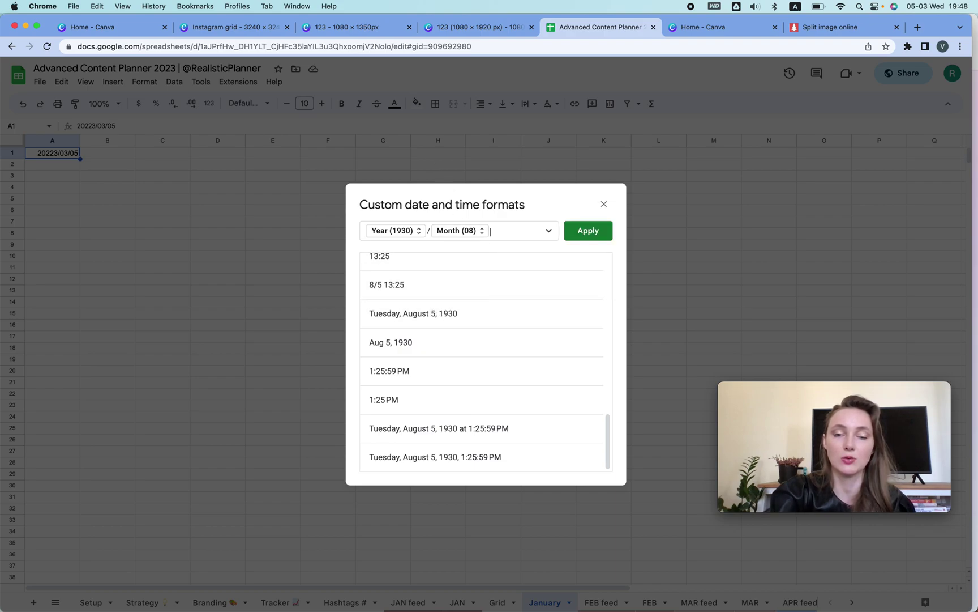
pyautogui.press('BackSpace')
pyautogui.press('BackSpace')
pyautogui.press('BackSpace')
pyautogui.press('BackSpace')
# - Build a custom format from the day without leading zero, a slash and the full day name, and apply it to cell A1
pyautogui.click(549, 230)
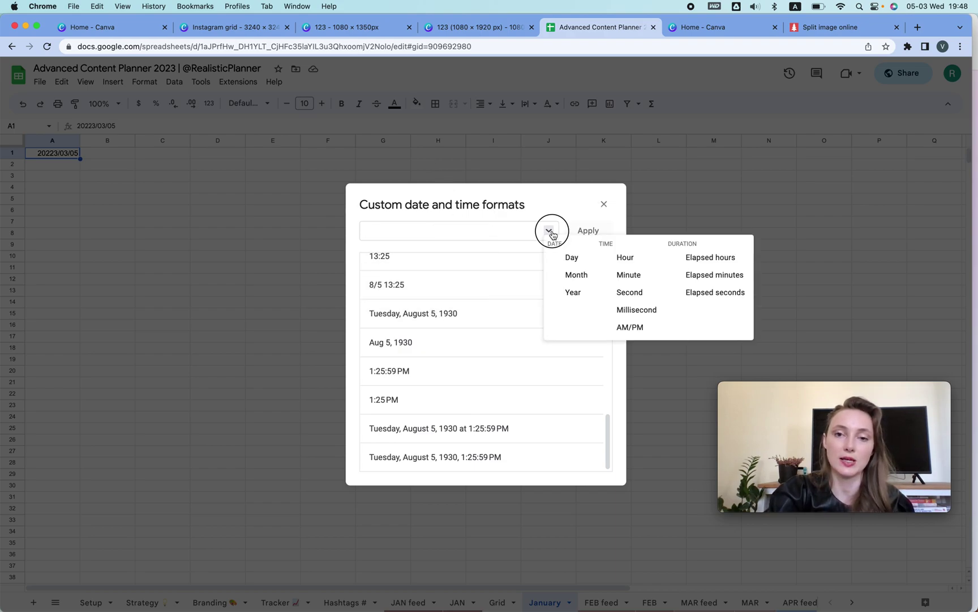
pyautogui.click(572, 260)
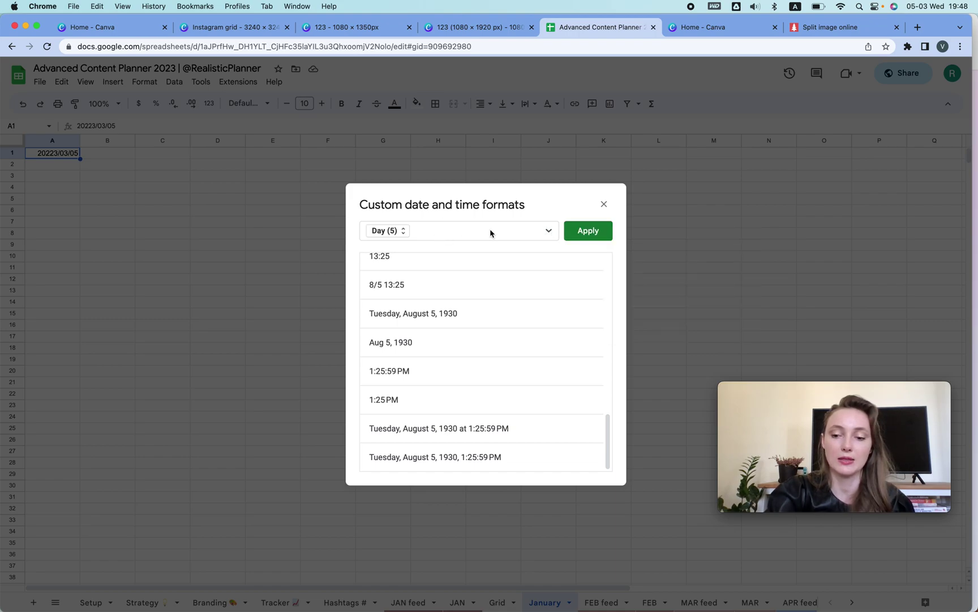
pyautogui.write('/')
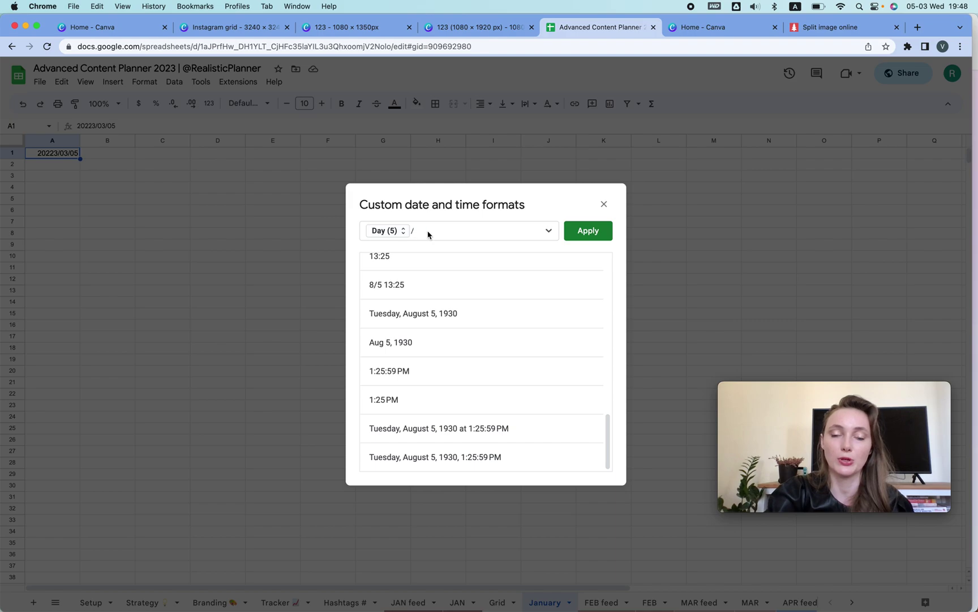
pyautogui.click(549, 231)
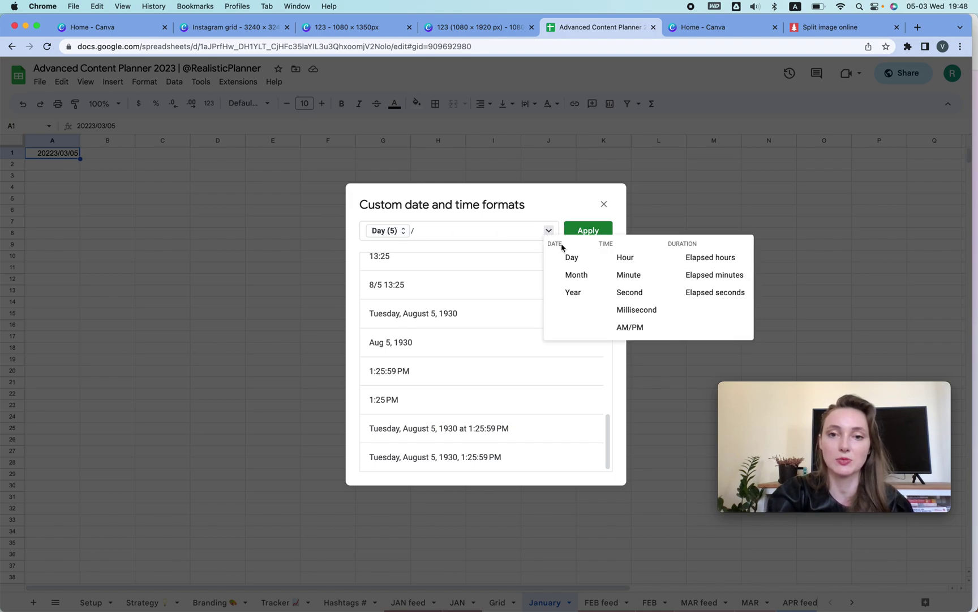
pyautogui.click(571, 260)
pyautogui.click(443, 230)
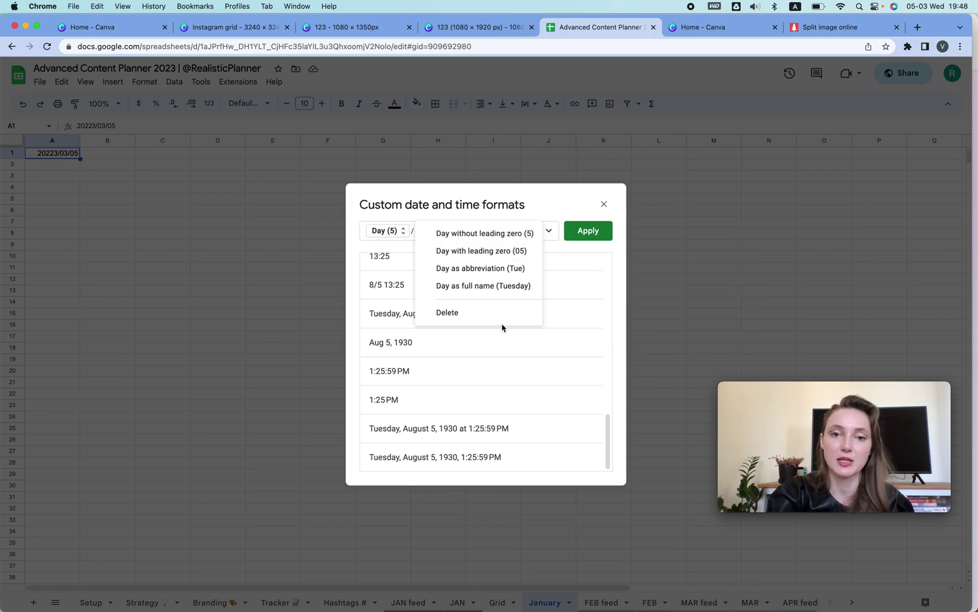
pyautogui.click(493, 286)
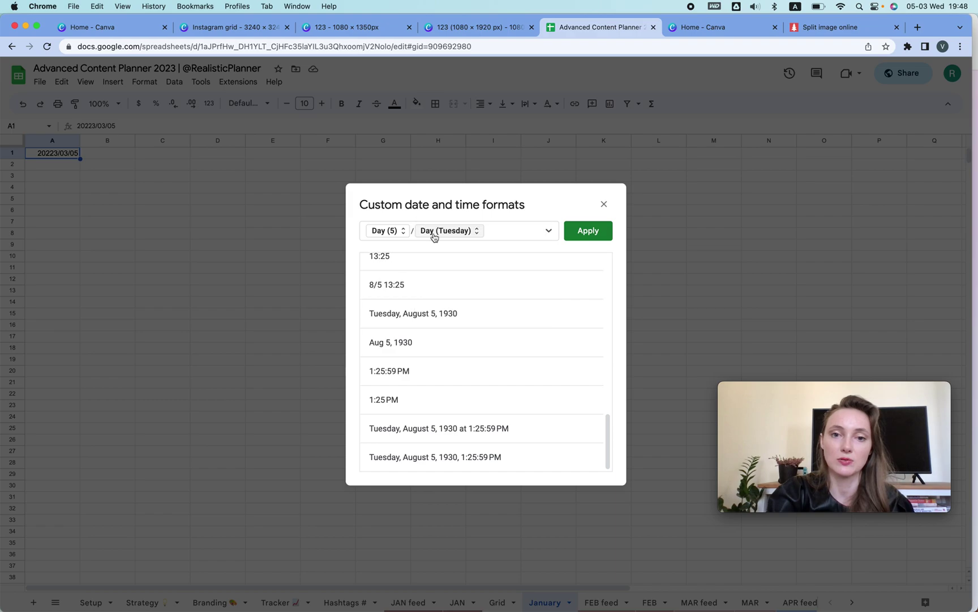
pyautogui.click(589, 231)
pyautogui.doubleClick(48, 154)
pyautogui.click(175, 177)
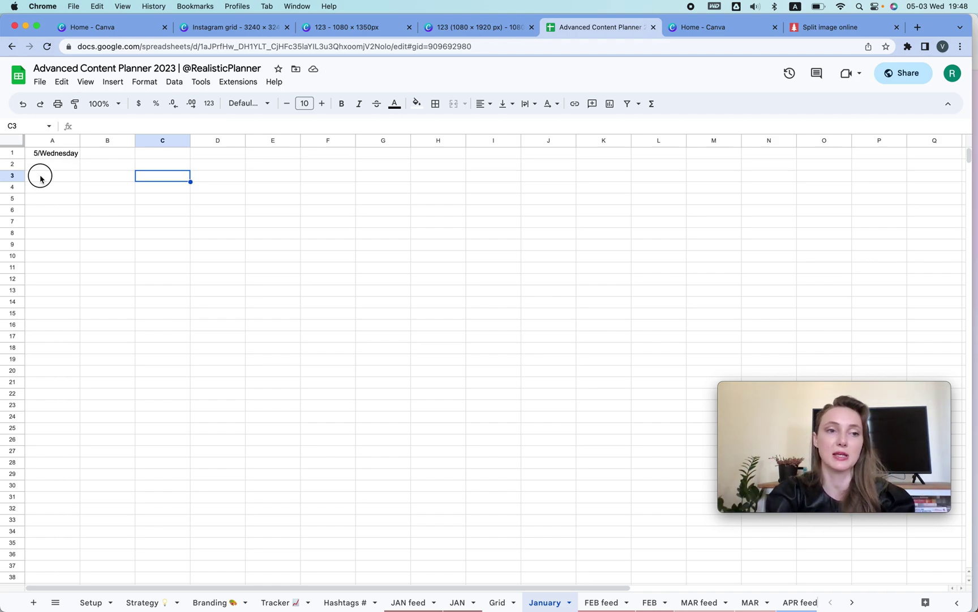
# - Add a space on each side of the slash in cell A1's custom day and weekday format
pyautogui.click(40, 177)
pyautogui.click(43, 157)
pyautogui.click(113, 82)
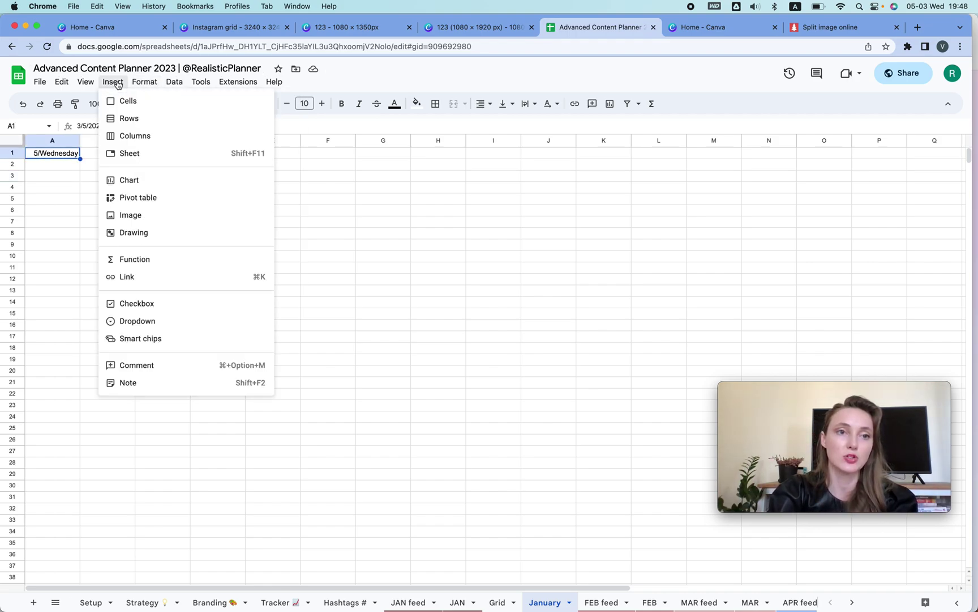
pyautogui.moveTo(153, 85)
pyautogui.moveTo(177, 127)
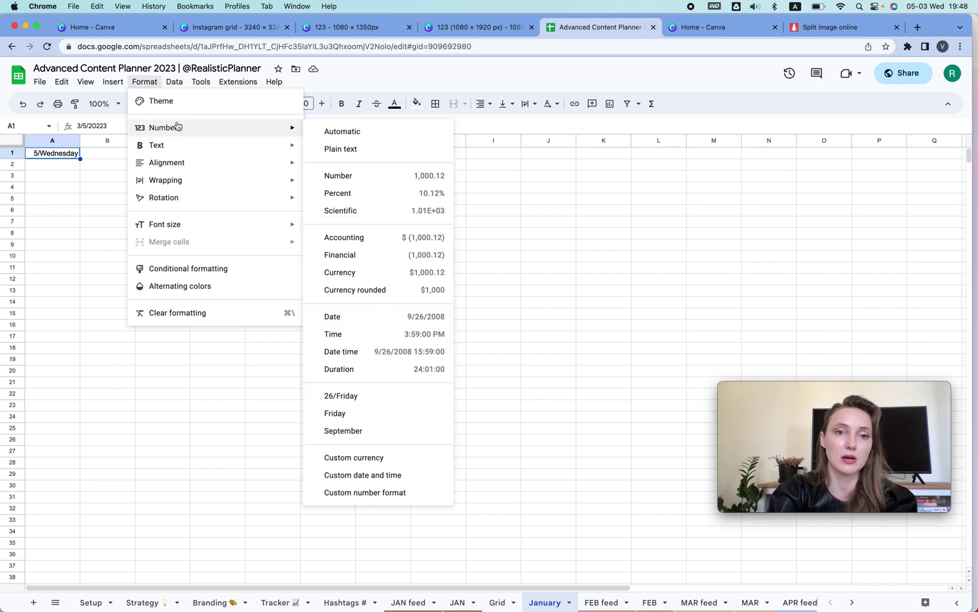
pyautogui.click(362, 474)
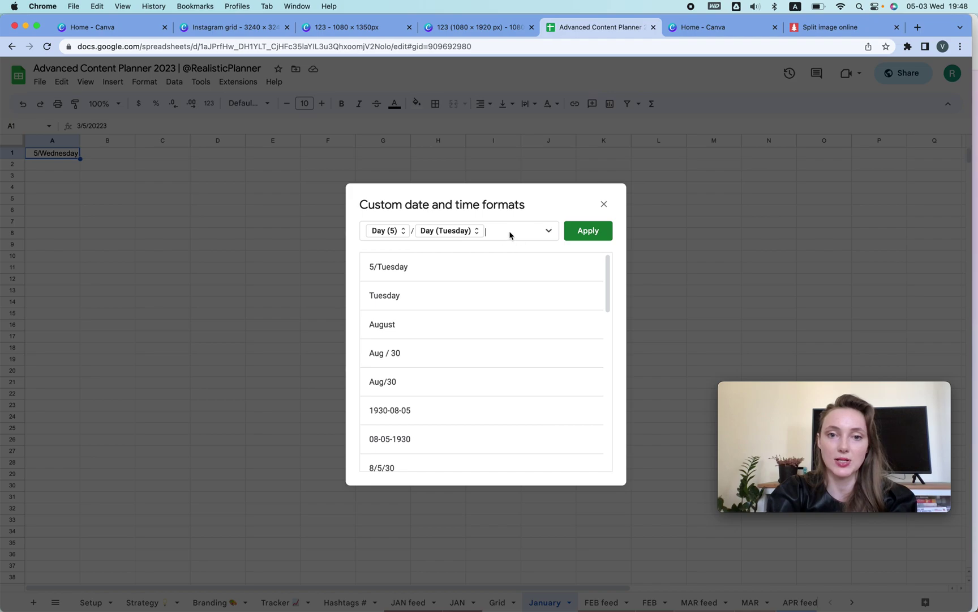
pyautogui.click(448, 230)
pyautogui.press('Escape')
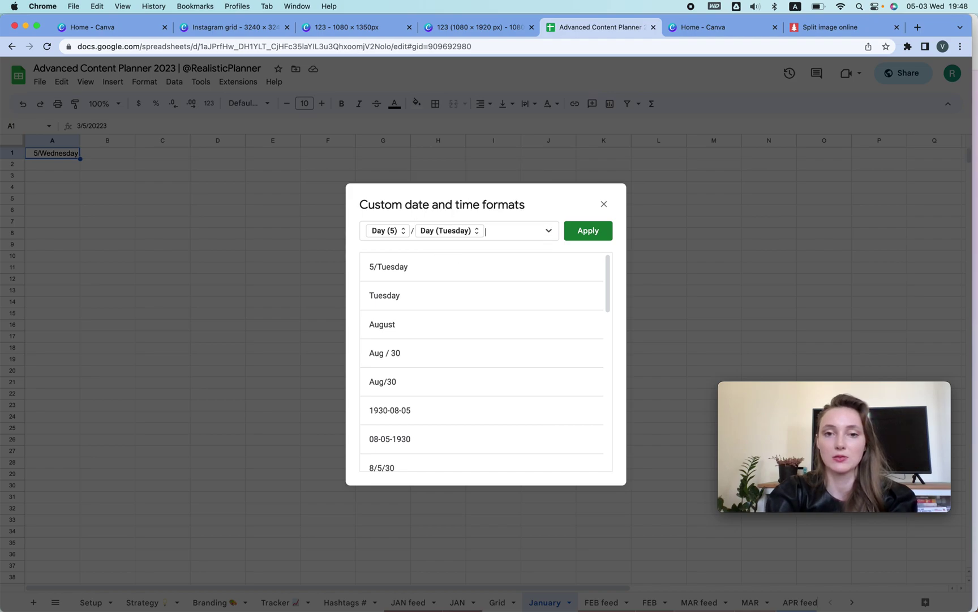
pyautogui.press('BackSpace')
pyautogui.write('/')
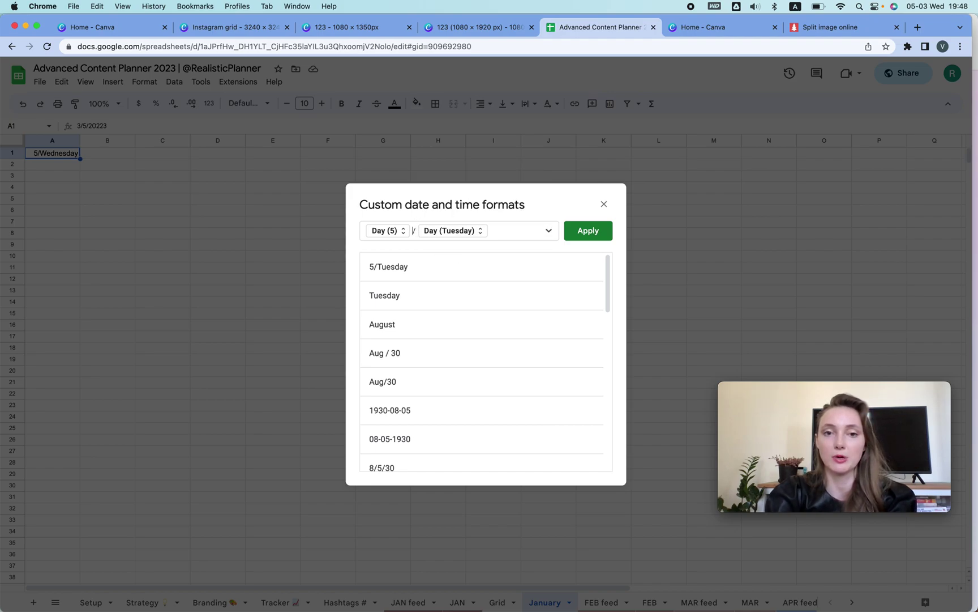
pyautogui.click(598, 231)
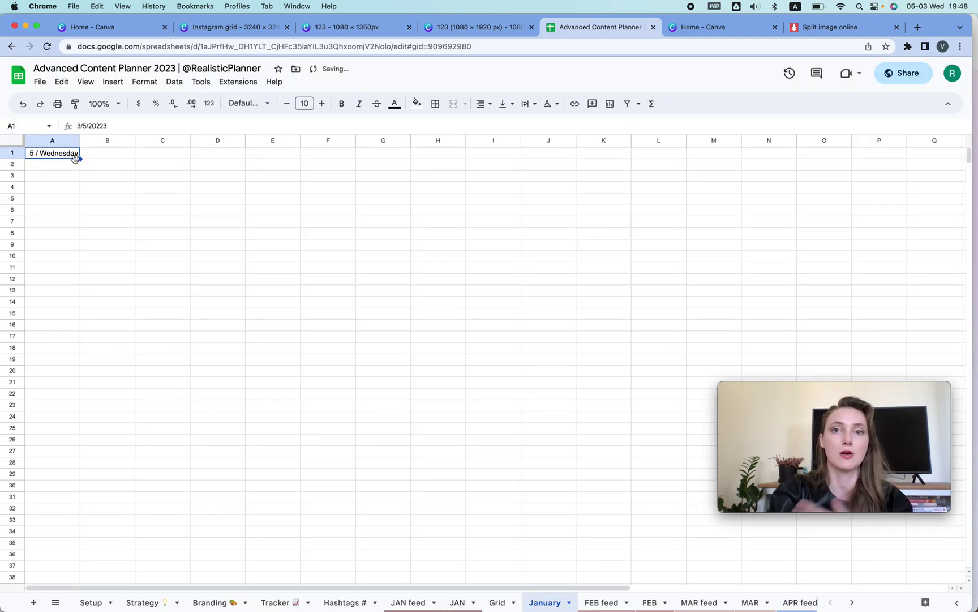
# - Fill the date series from cell A1 across row 1 to column H
pyautogui.click(206, 189)
pyautogui.click(76, 157)
pyautogui.moveTo(78, 156); pyautogui.dragTo(463, 164)
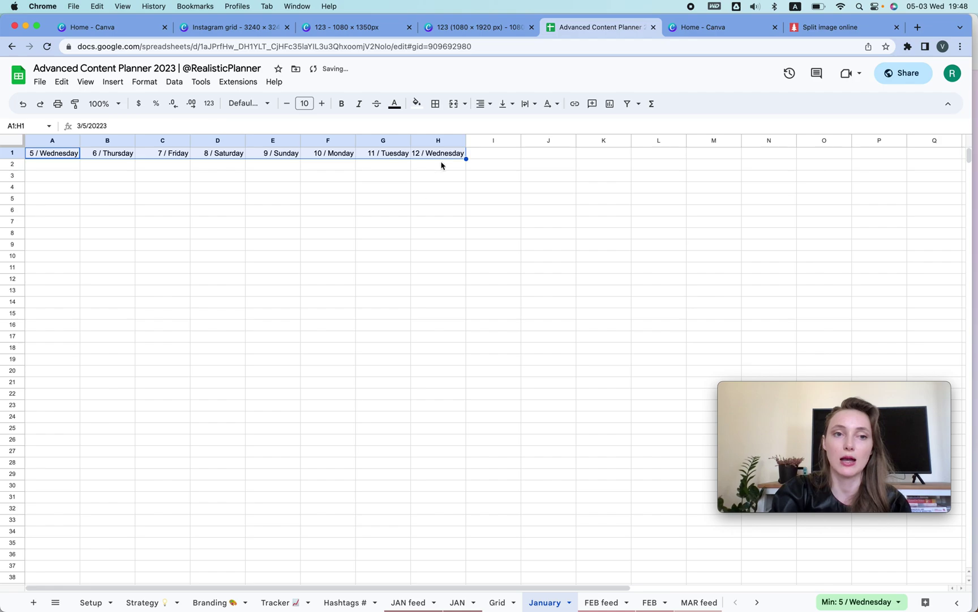
pyautogui.click(438, 198)
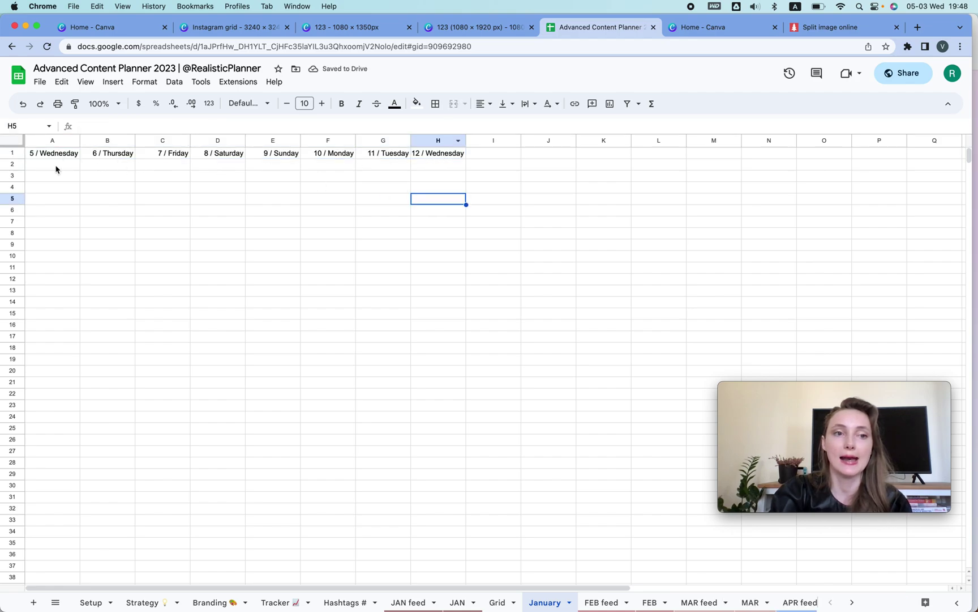
# - Increase the height of row 2 below the dates on the January sheet to about six times its default
pyautogui.moveTo(50, 141); pyautogui.dragTo(447, 141)
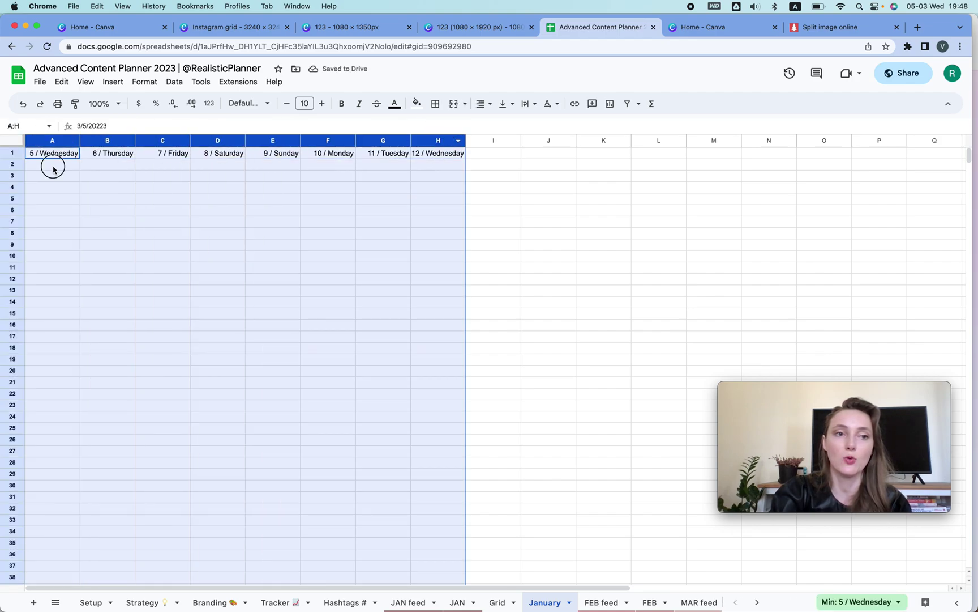
pyautogui.click(54, 169)
pyautogui.click(11, 164)
pyautogui.moveTo(11, 170); pyautogui.dragTo(10, 230)
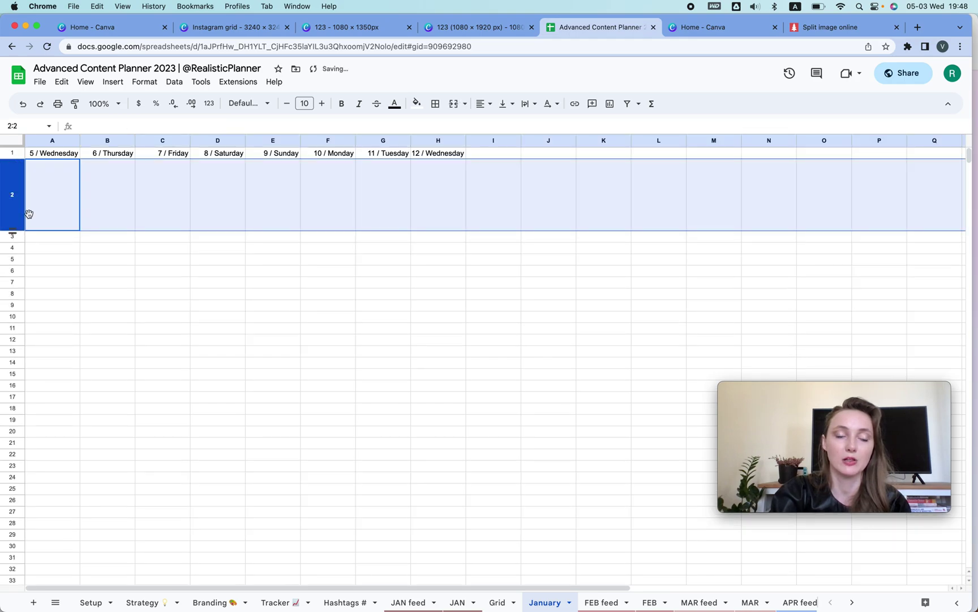
# - Widen columns A through H together so that the cells in row 2 are roughly square
pyautogui.click(52, 143)
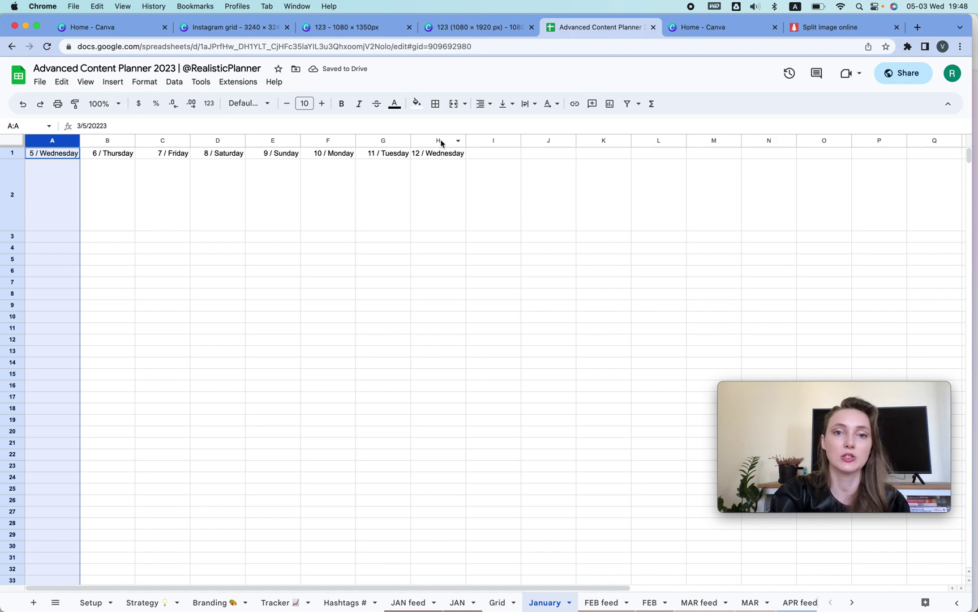
pyautogui.moveTo(440, 142); pyautogui.dragTo(66, 139)
pyautogui.moveTo(466, 140); pyautogui.dragTo(482, 142)
pyautogui.click(439, 349)
# - Link cell A2 on the January sheet to the image in cell A1 of the Grid sheet
pyautogui.click(86, 220)
pyautogui.write('=')
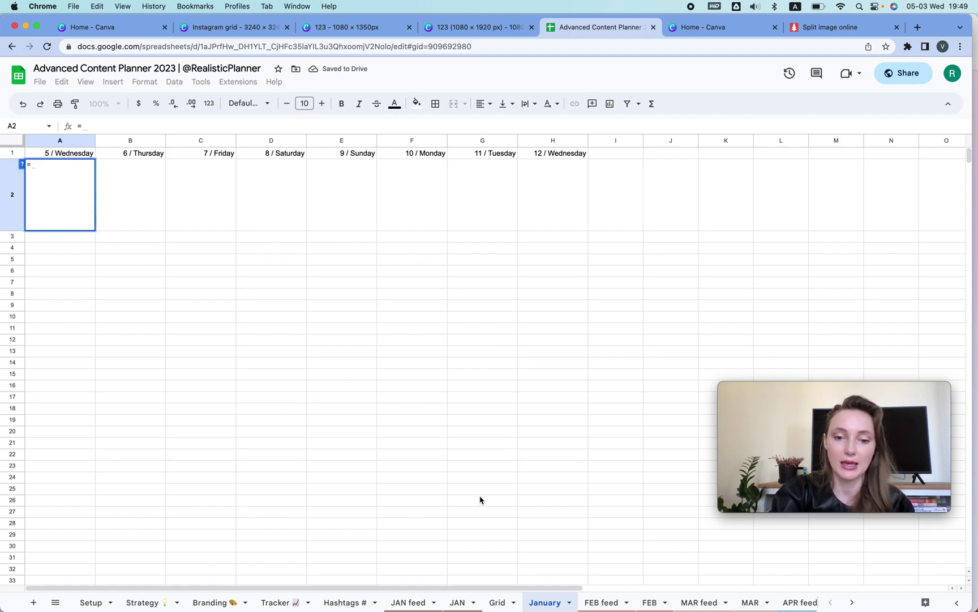
pyautogui.click(500, 603)
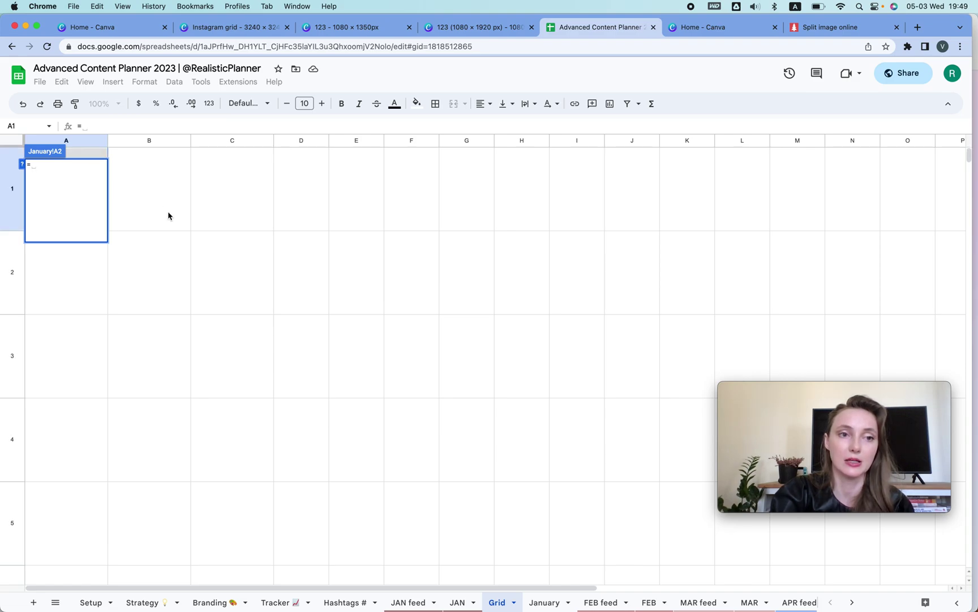
pyautogui.click(99, 153)
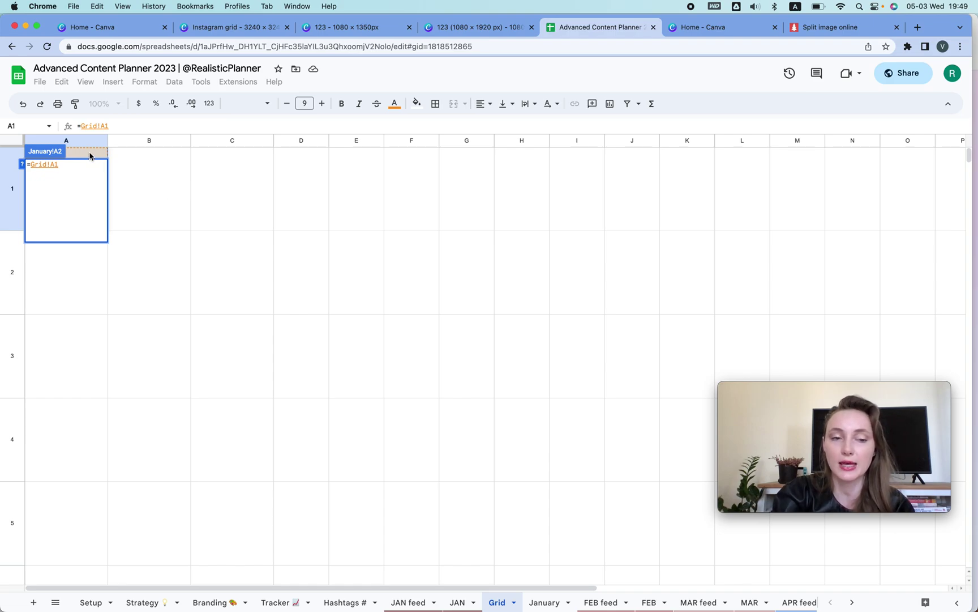
pyautogui.press('Return')
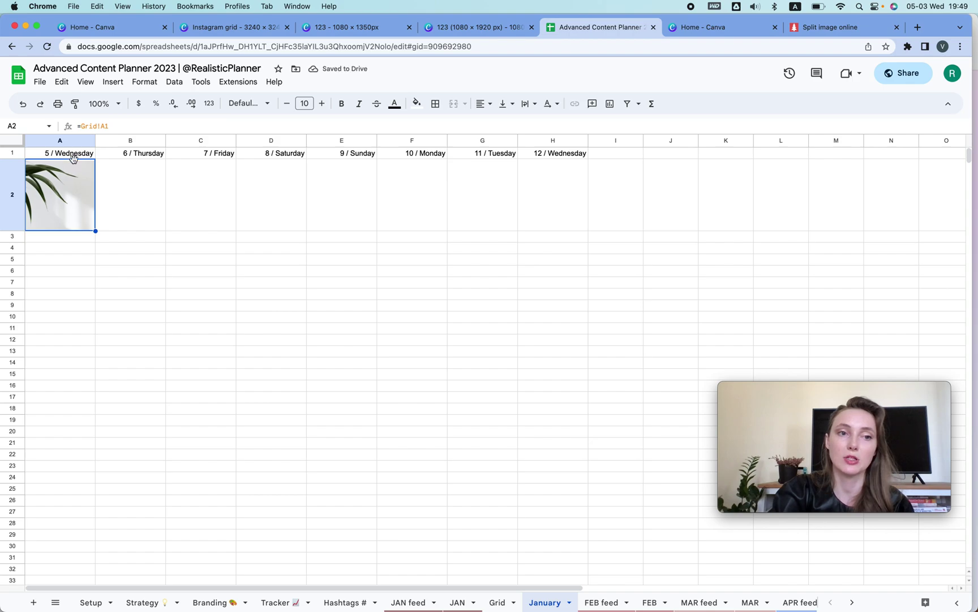
# - Fill the Grid link formula from cell A2 across row 2 to column C
pyautogui.moveTo(95, 230); pyautogui.dragTo(208, 229)
pyautogui.click(119, 188)
pyautogui.click(208, 196)
pyautogui.click(31, 195)
pyautogui.click(163, 193)
pyautogui.click(180, 195)
pyautogui.click(107, 190)
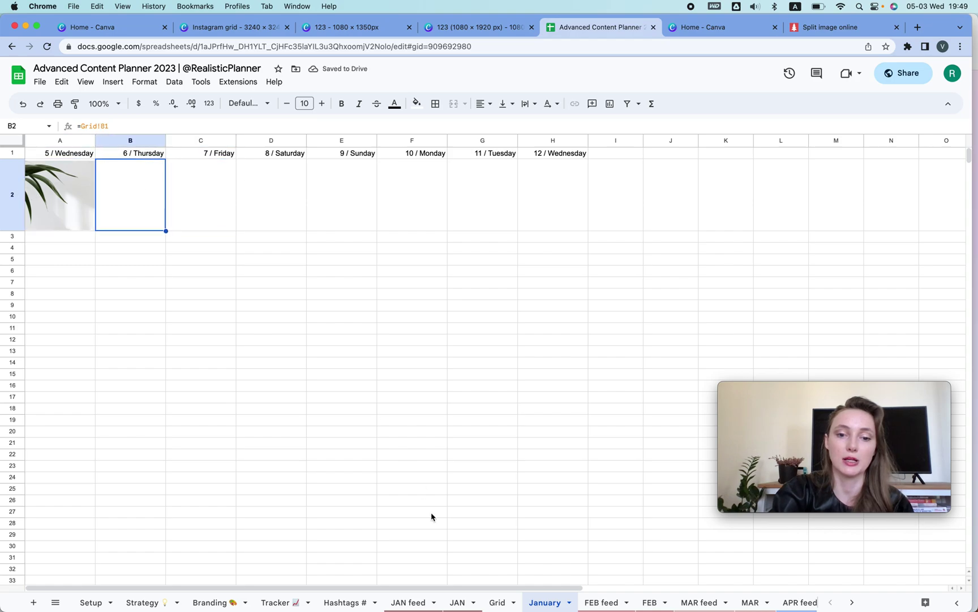
# - Insert row-1-column-2.png as an in-cell image in cell B1 of the Grid sheet
pyautogui.click(497, 602)
pyautogui.click(136, 201)
pyautogui.click(236, 199)
pyautogui.click(153, 198)
pyautogui.click(144, 82)
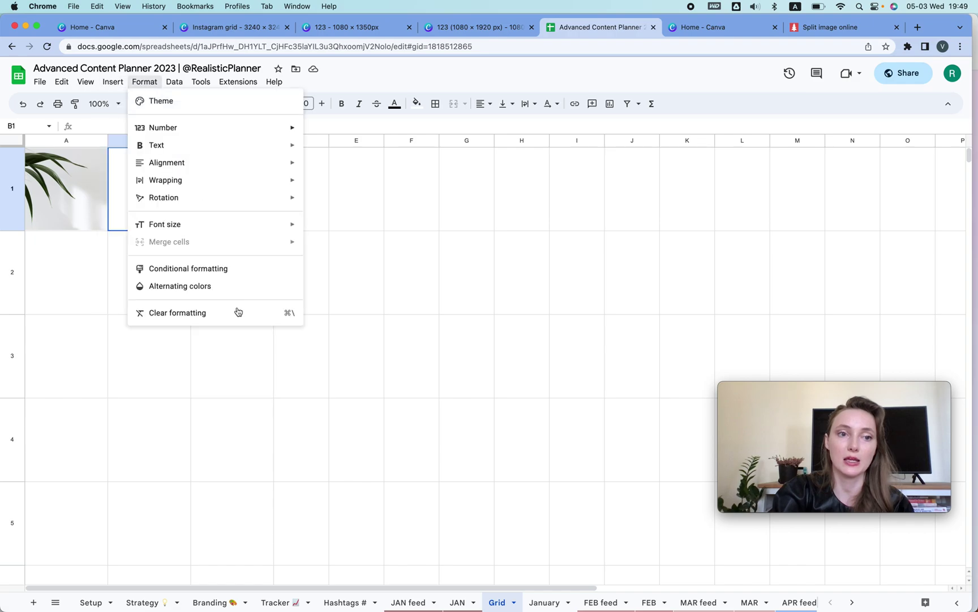
pyautogui.moveTo(112, 82)
pyautogui.moveTo(146, 223)
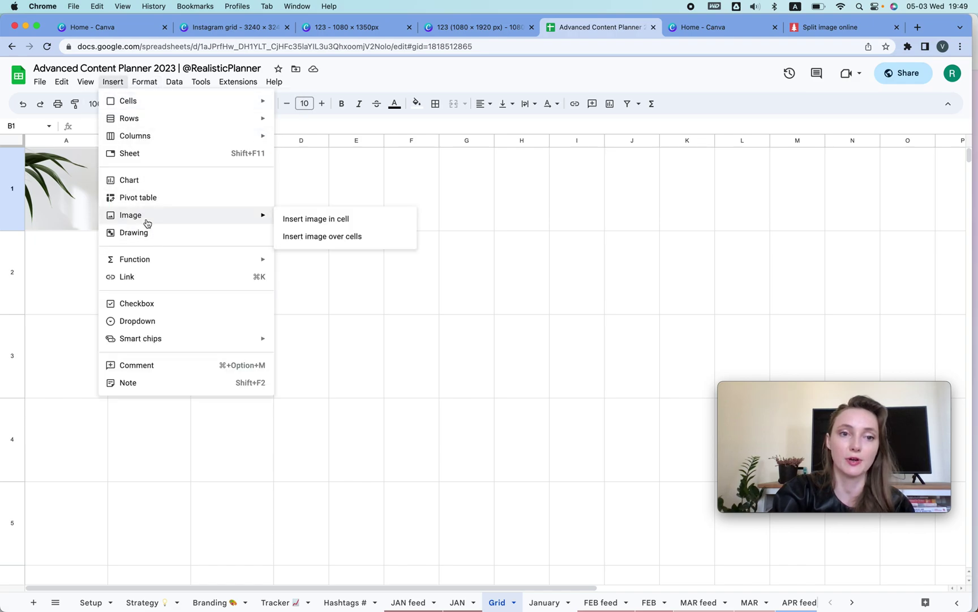
pyautogui.click(338, 225)
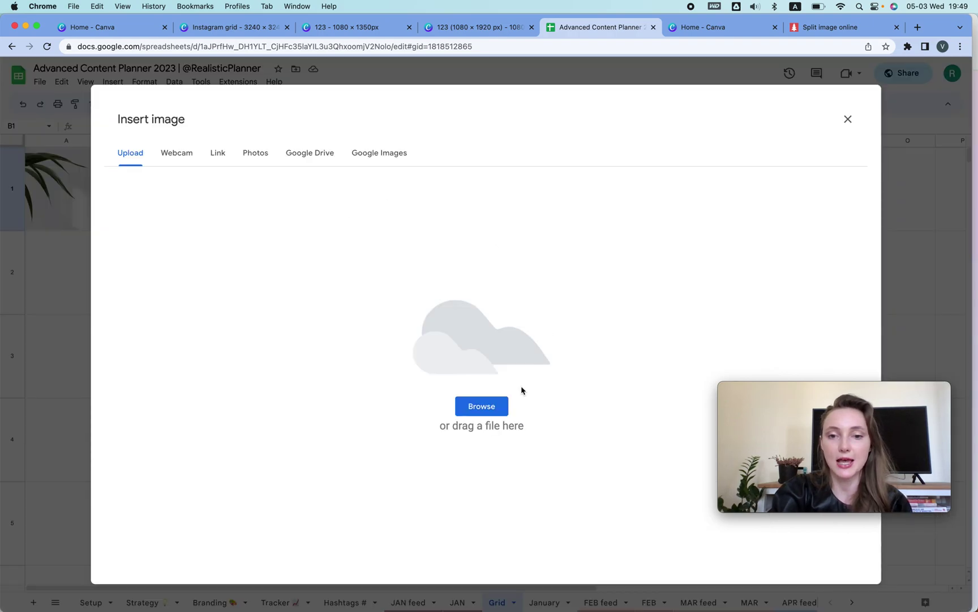
pyautogui.click(482, 406)
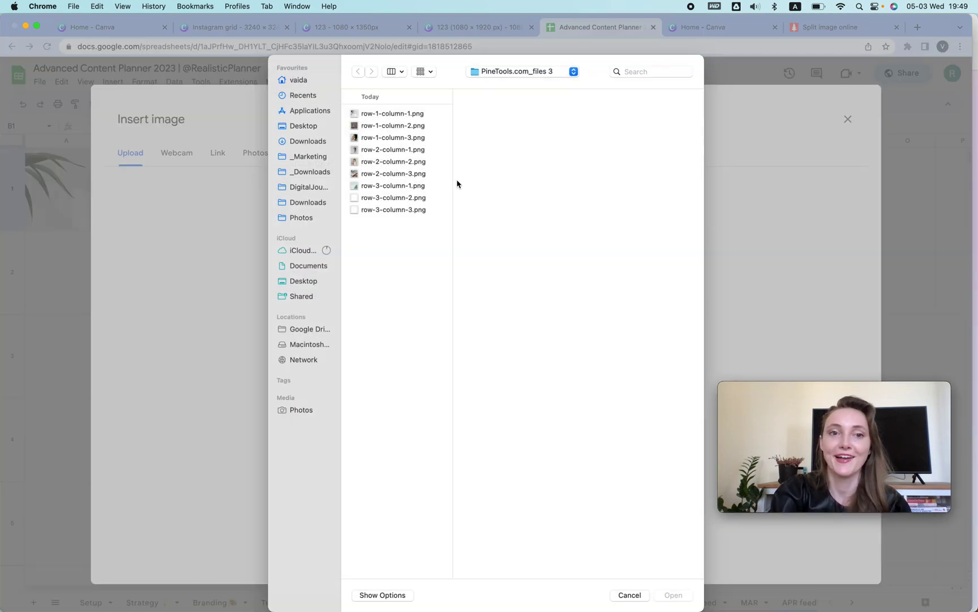
pyautogui.click(374, 125)
pyautogui.press('Return')
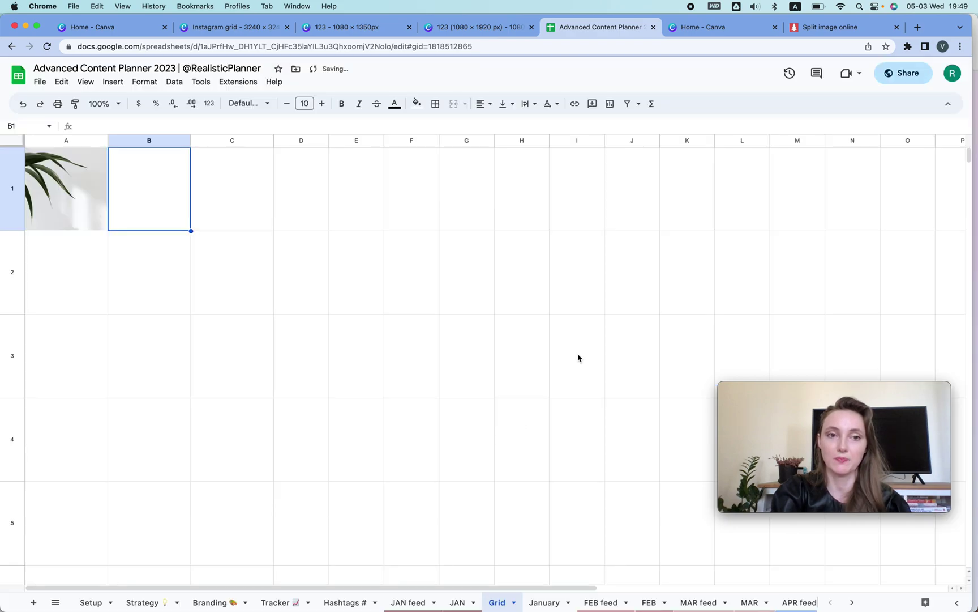
# - Increase the height of row 3 on the January sheet to make room for captions below the images
pyautogui.click(544, 602)
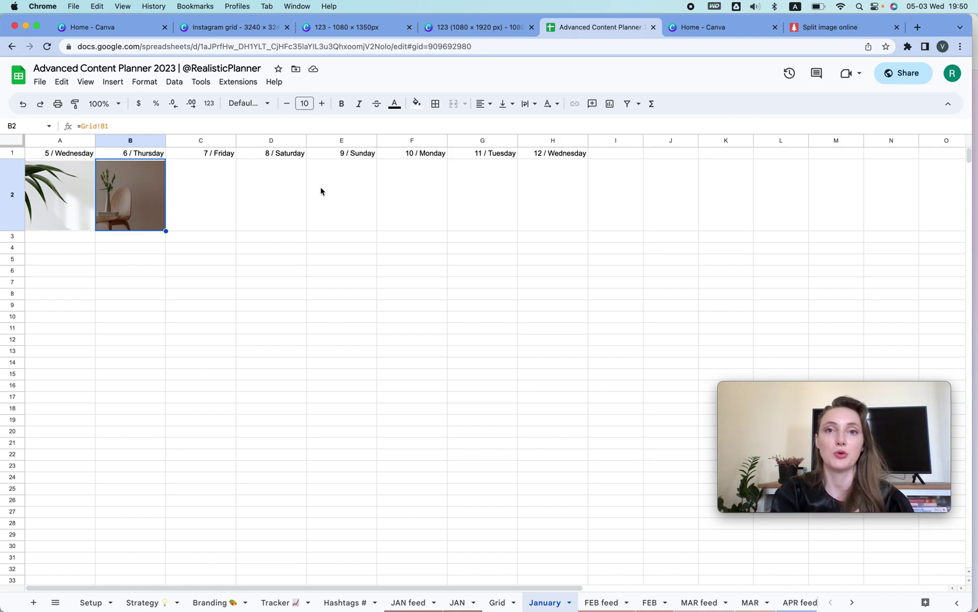
pyautogui.click(13, 237)
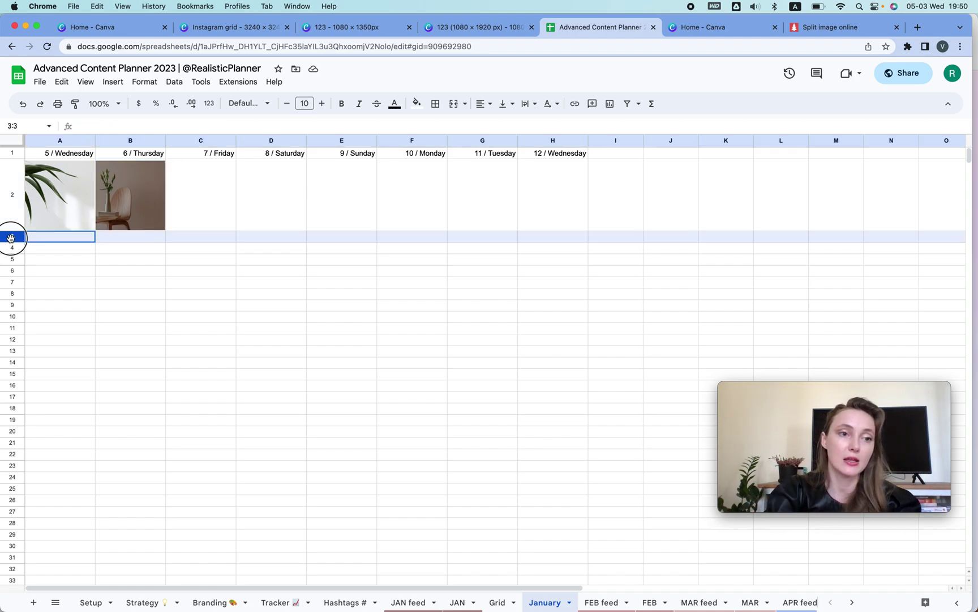
pyautogui.moveTo(12, 242); pyautogui.dragTo(14, 338)
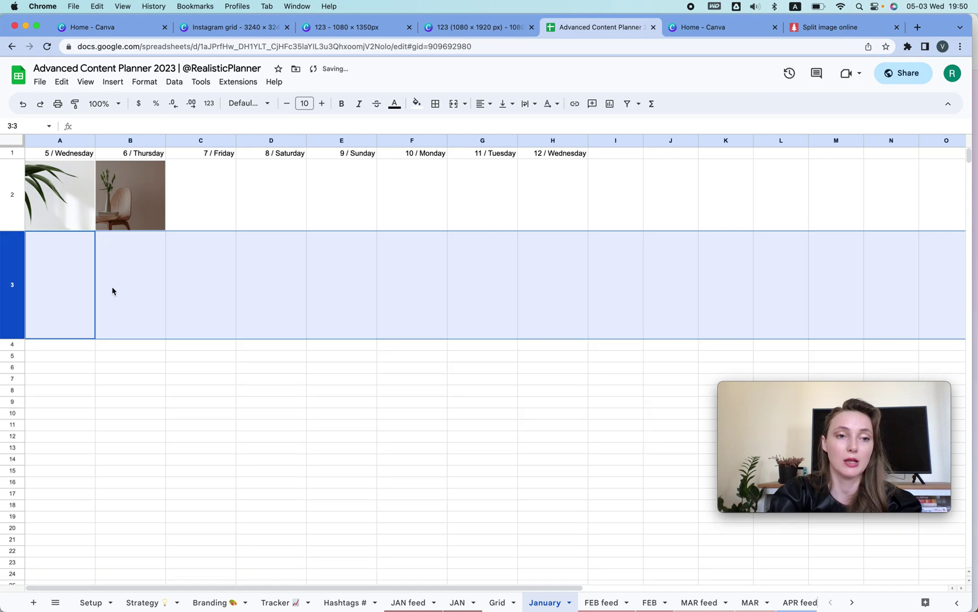
# - Enter "caption" in cell A3 and fill it across to cell B3
pyautogui.write('caption')
pyautogui.press('Return')
pyautogui.click(70, 306)
pyautogui.moveTo(94, 339); pyautogui.dragTo(131, 338)
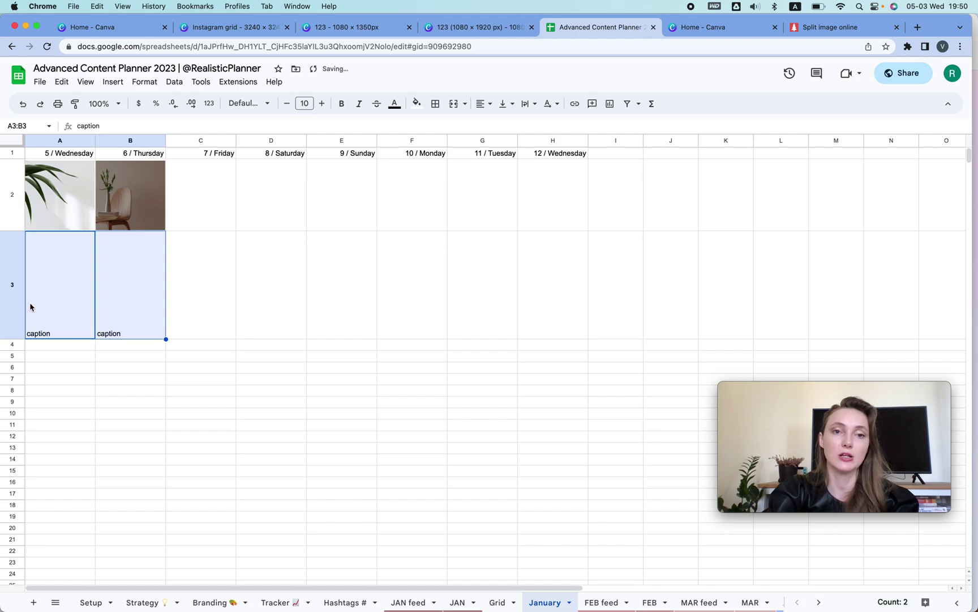
# - Center the caption text in cells A3:B3 both horizontally and vertically
pyautogui.click(483, 104)
pyautogui.click(503, 127)
pyautogui.click(504, 104)
pyautogui.click(518, 124)
pyautogui.click(264, 295)
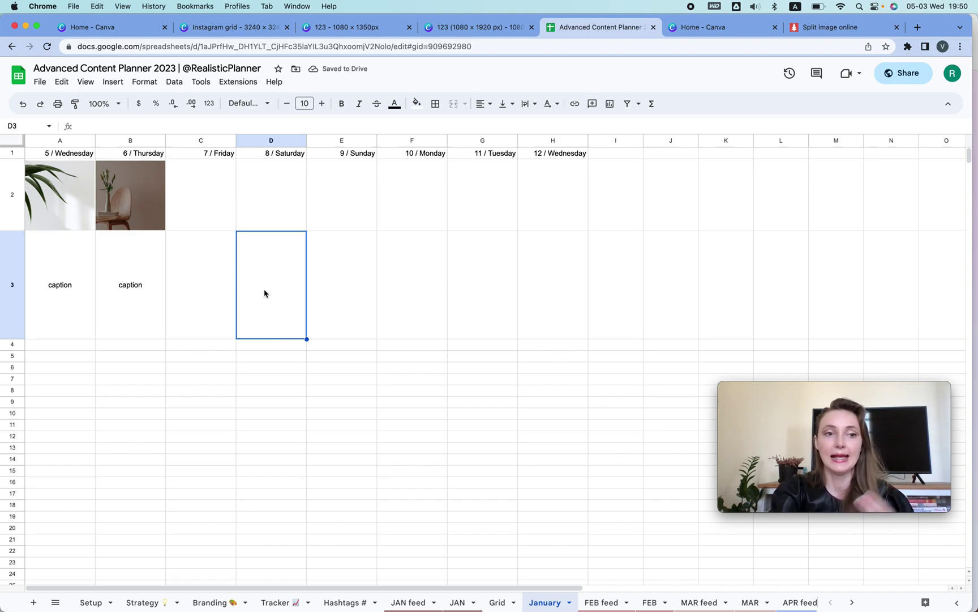
# - Widen columns E through G on the Grid sheet to make space for captions beside the image grid
pyautogui.click(497, 602)
pyautogui.click(383, 189)
pyautogui.moveTo(375, 138); pyautogui.dragTo(540, 139)
pyautogui.click(419, 326)
pyautogui.moveTo(86, 273); pyautogui.dragTo(210, 280)
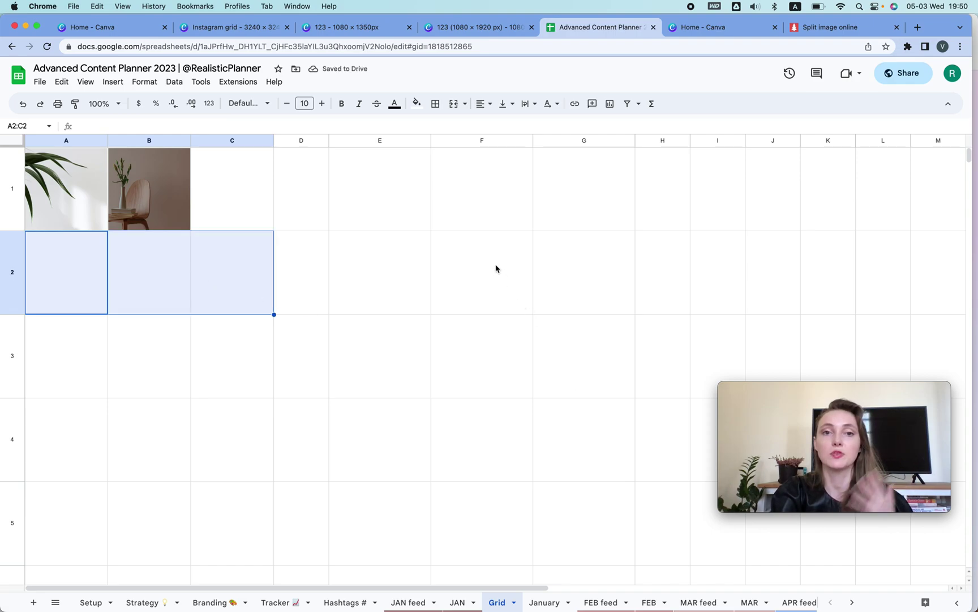
pyautogui.click(483, 192)
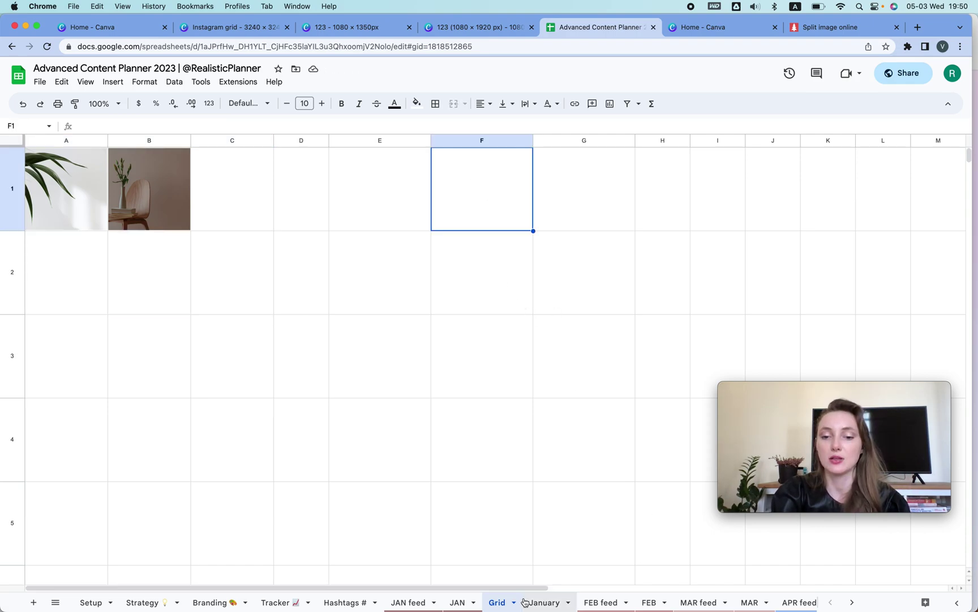
# - Try to link cell C3 on the January sheet to cell G2 of the Grid sheet
pyautogui.click(554, 602)
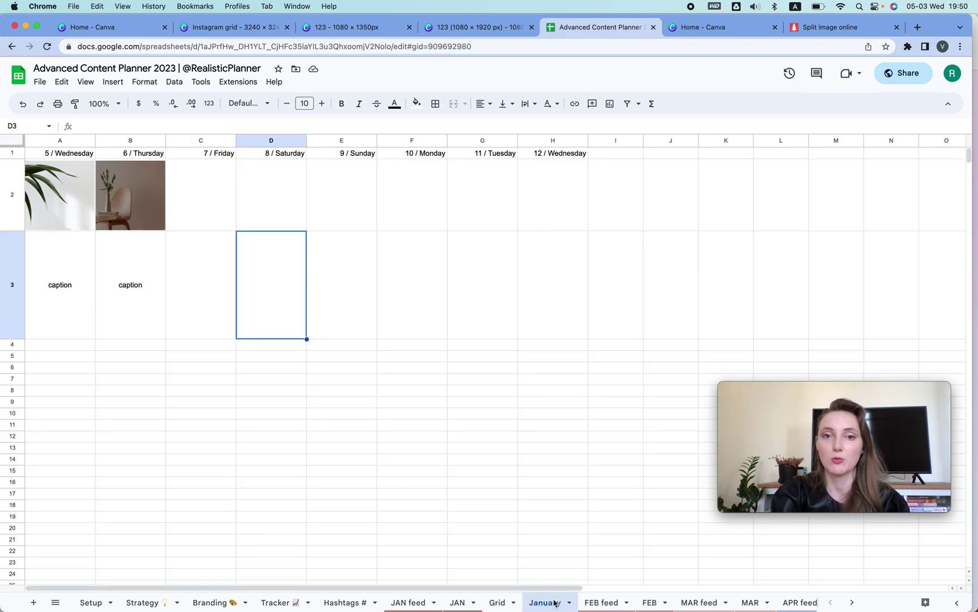
pyautogui.click(187, 271)
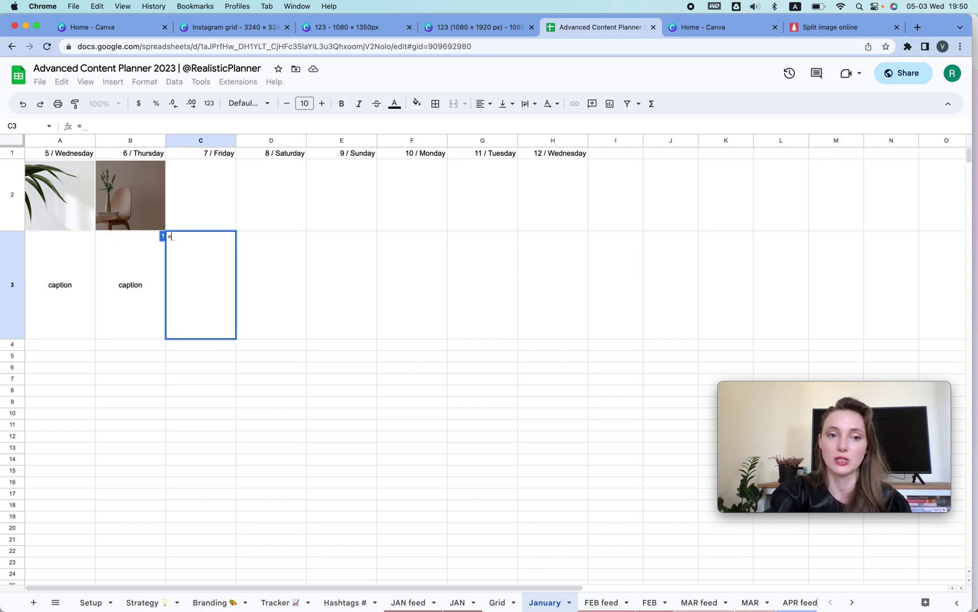
pyautogui.click(499, 602)
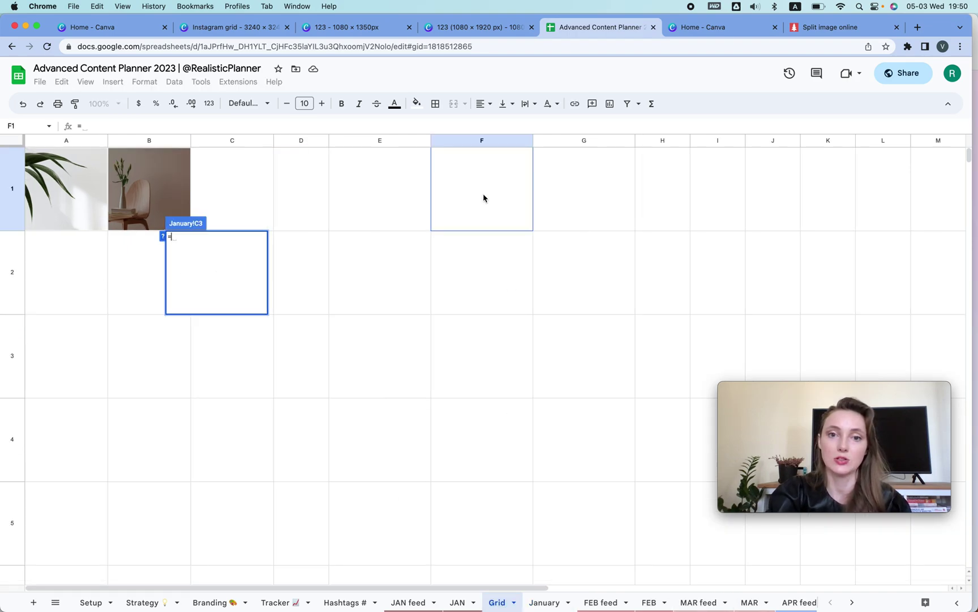
pyautogui.click(563, 275)
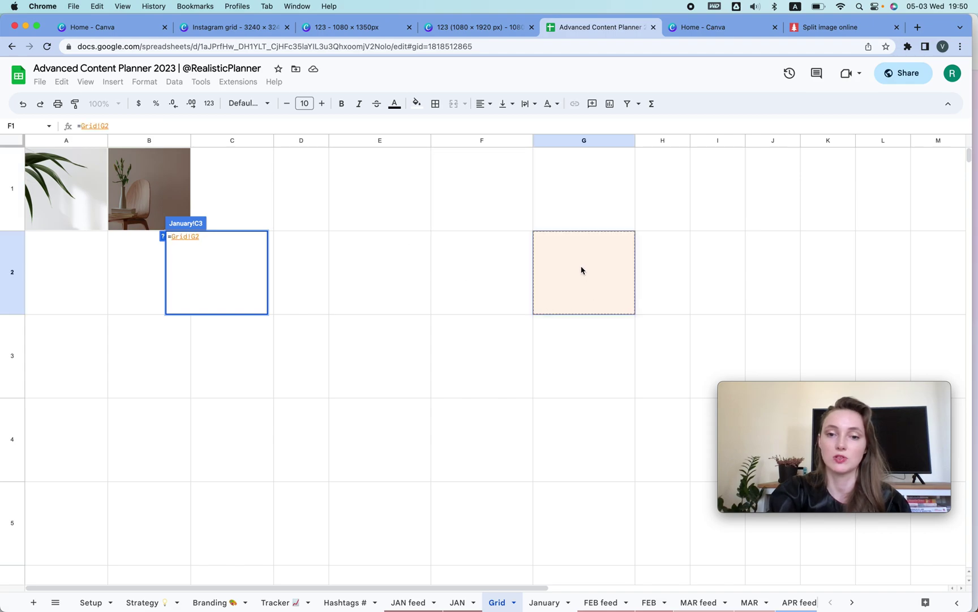
pyautogui.press('Return')
# - Enter the sample caption "asaafa" in cell F2 of the Grid sheet
pyautogui.click(502, 599)
pyautogui.click(492, 288)
pyautogui.doubleClick(484, 284)
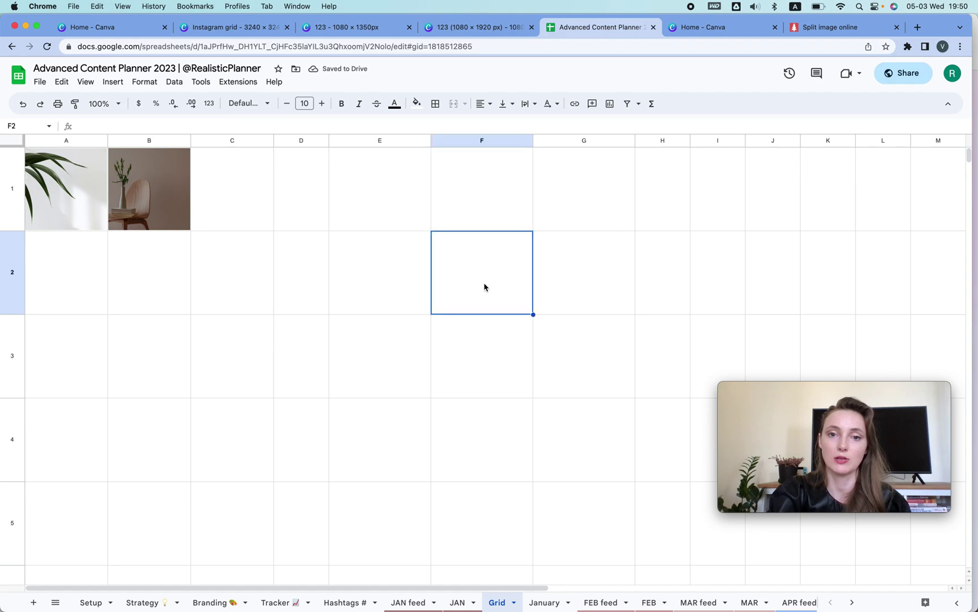
pyautogui.write('asaafa')
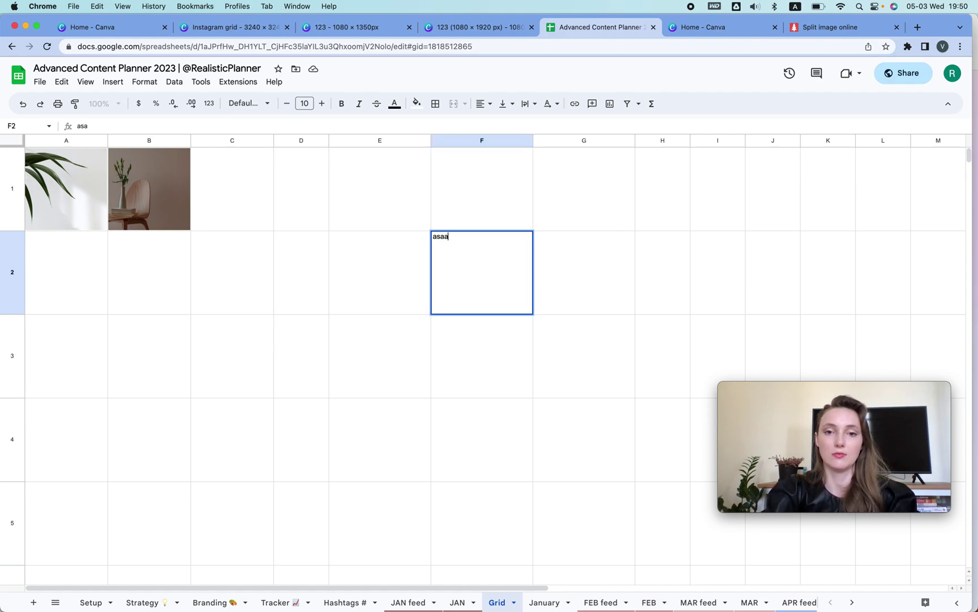
pyautogui.press('Return')
# - Replace the formula in cell C3 on the January sheet with a link to cell F2 of the Grid sheet
pyautogui.click(544, 601)
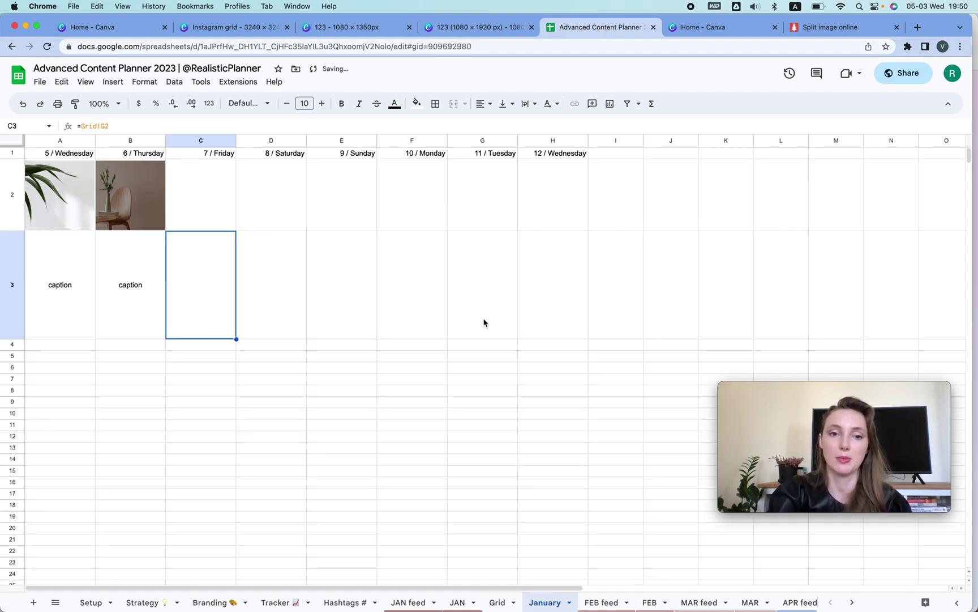
pyautogui.click(331, 295)
pyautogui.doubleClick(218, 288)
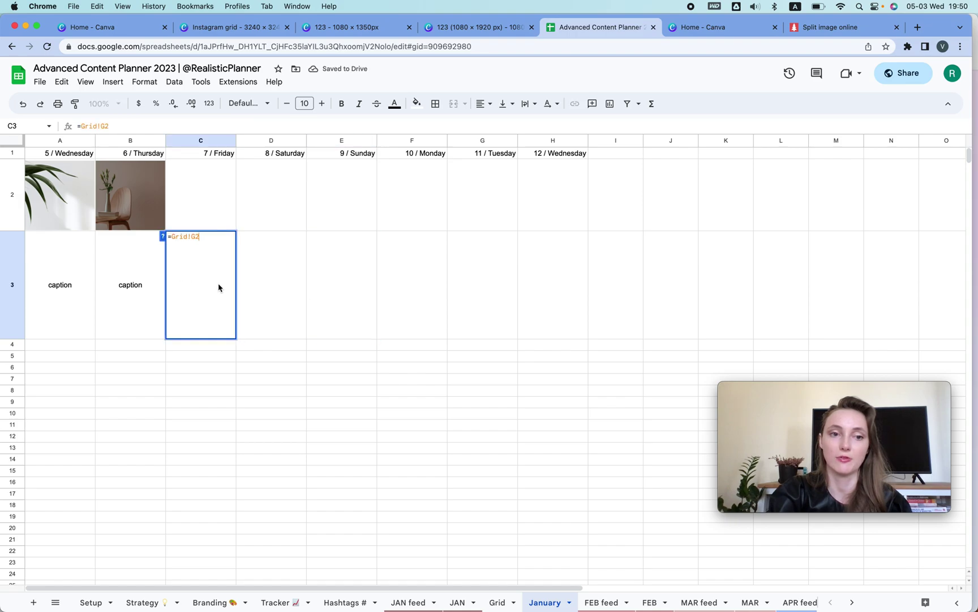
pyautogui.press('Tab')
pyautogui.click(192, 275)
pyautogui.write('=')
pyautogui.click(497, 602)
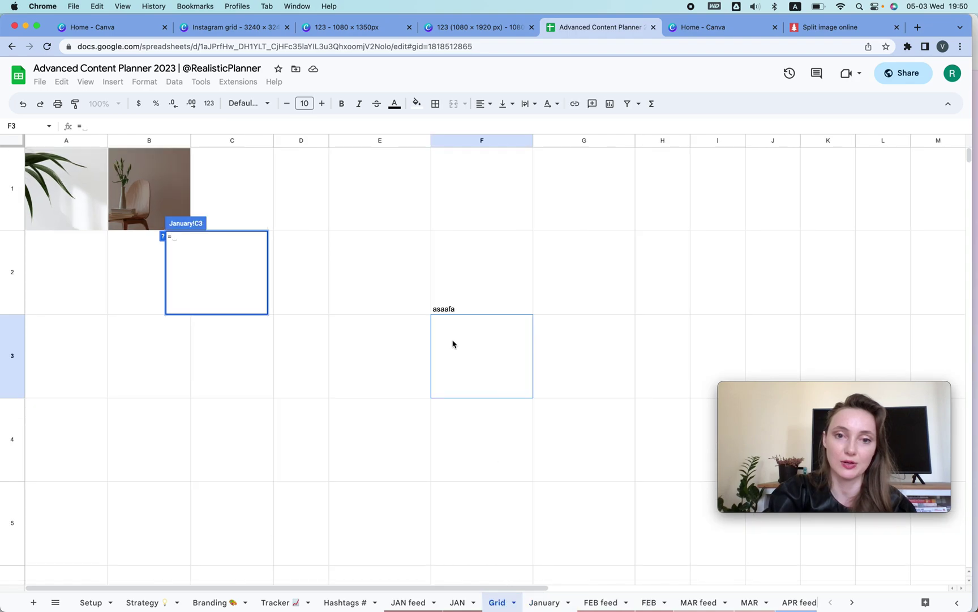
pyautogui.click(476, 273)
pyautogui.press('Return')
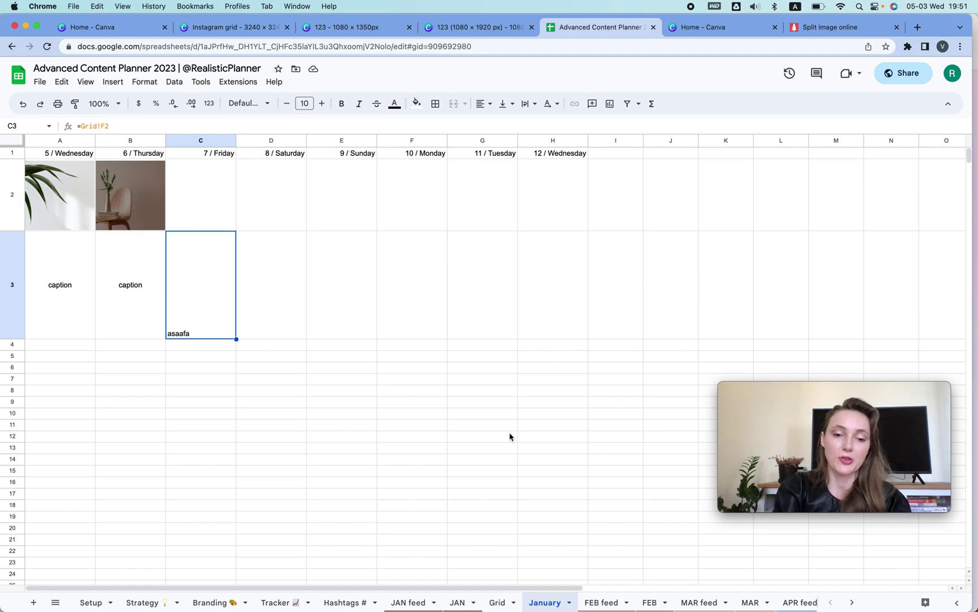
# - Review the dropdown options for platform, content category and post topic in cells B8, B9 and B10 of the JAN sheet
pyautogui.click(460, 602)
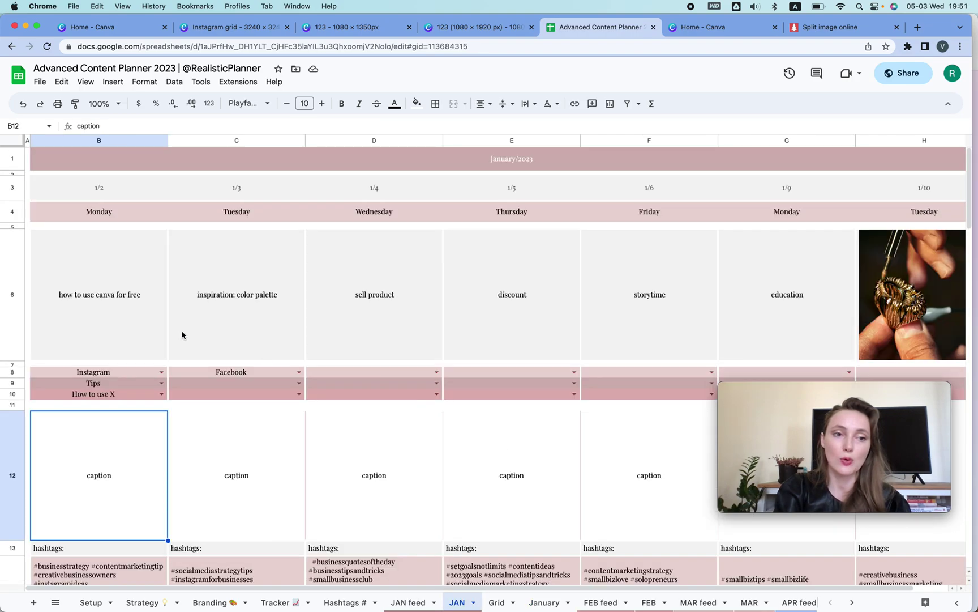
pyautogui.click(160, 373)
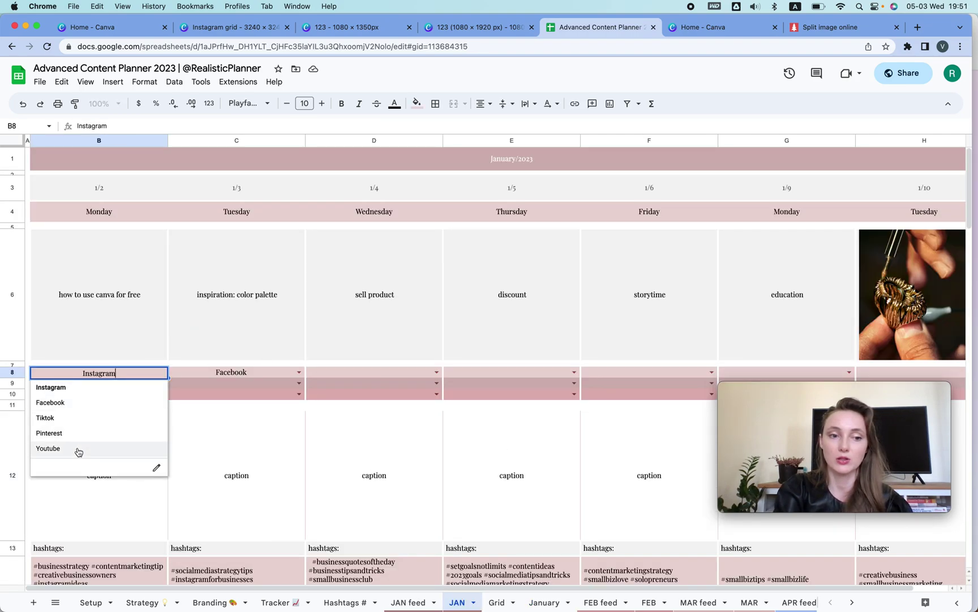
pyautogui.click(236, 365)
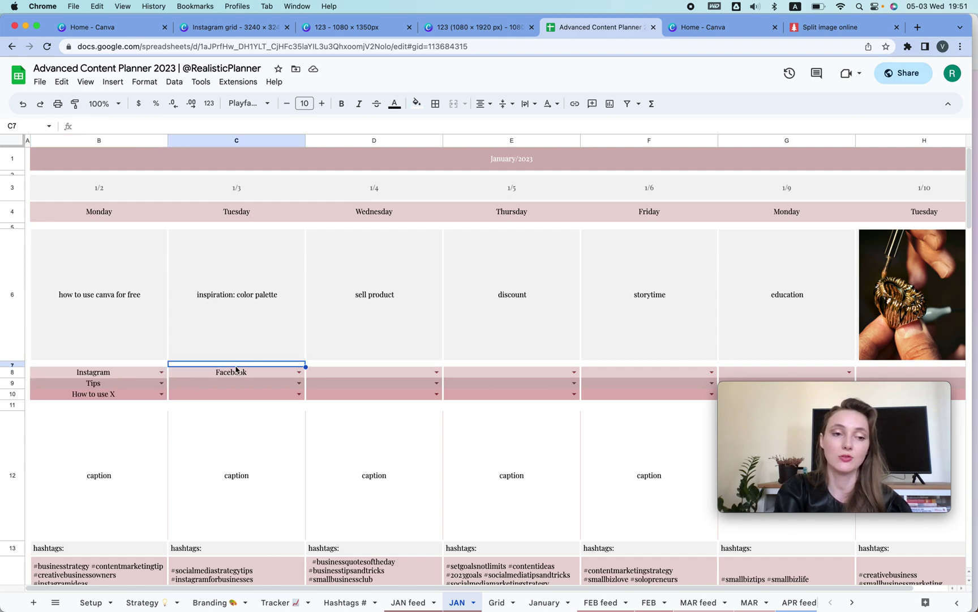
pyautogui.click(161, 384)
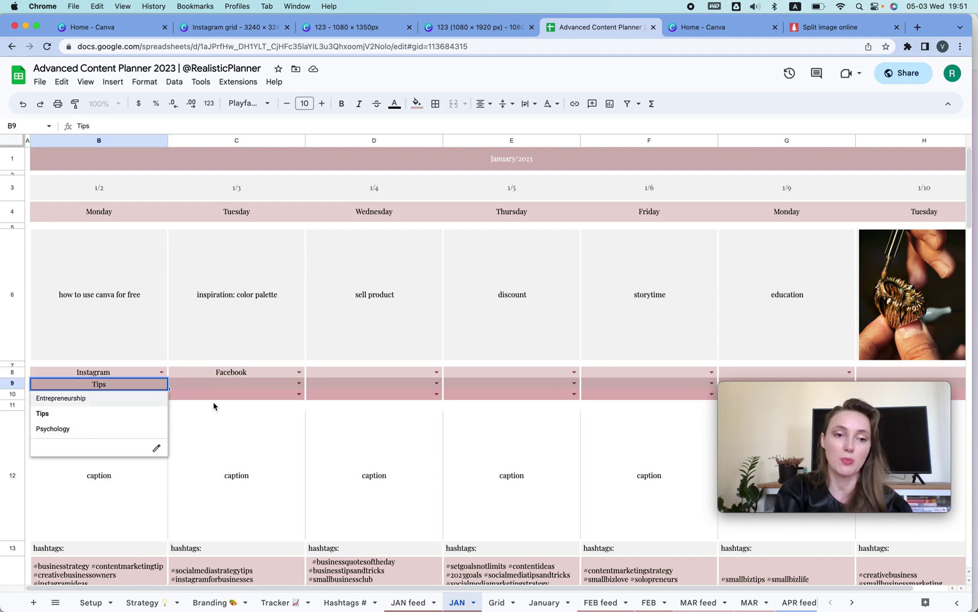
pyautogui.click(186, 406)
pyautogui.click(161, 395)
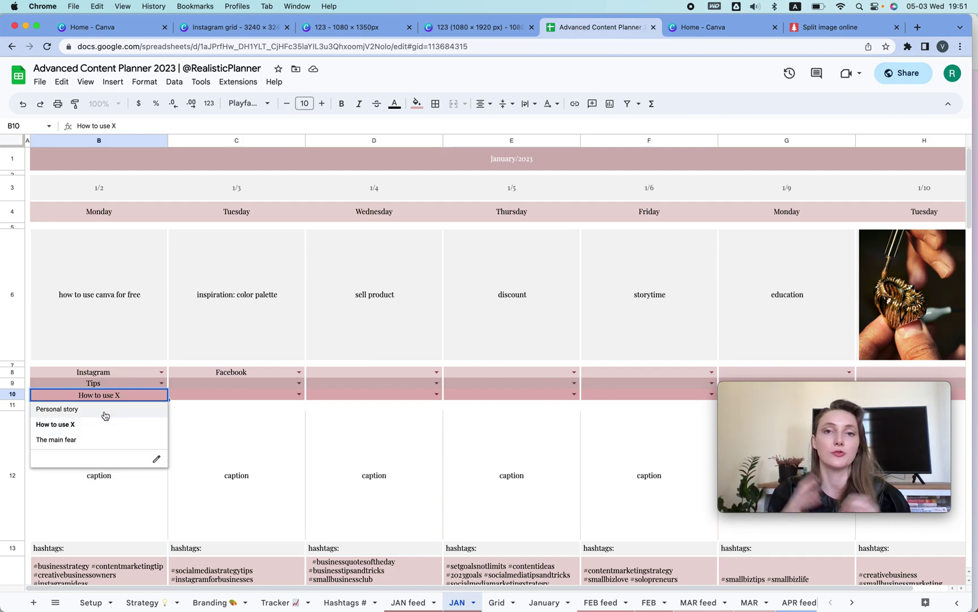
# - Review the social media channel and content pillar lists on the Setup sheet
pyautogui.click(358, 344)
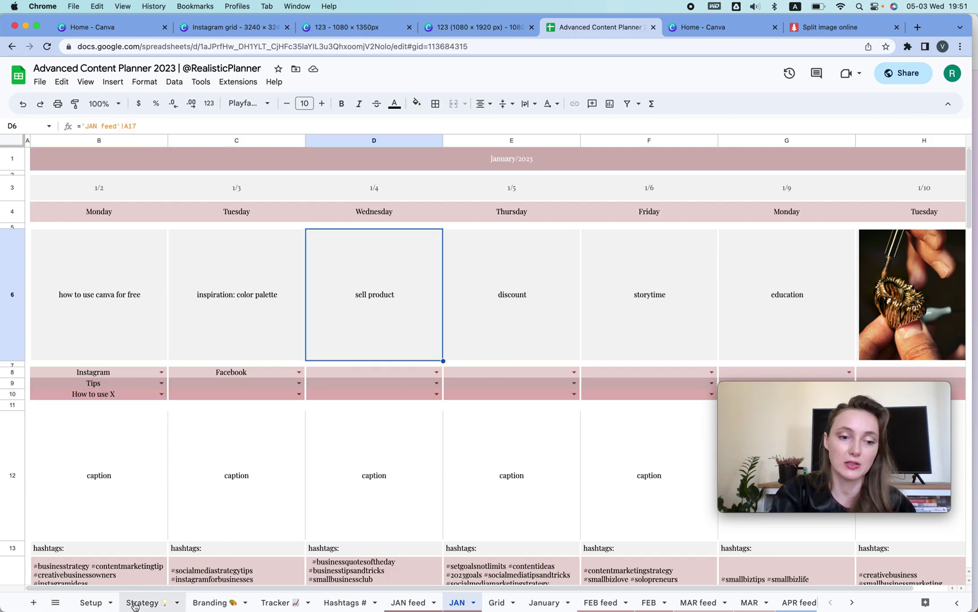
pyautogui.click(96, 604)
pyautogui.moveTo(175, 354); pyautogui.dragTo(175, 518)
pyautogui.click(138, 351)
pyautogui.moveTo(309, 355); pyautogui.dragTo(305, 454)
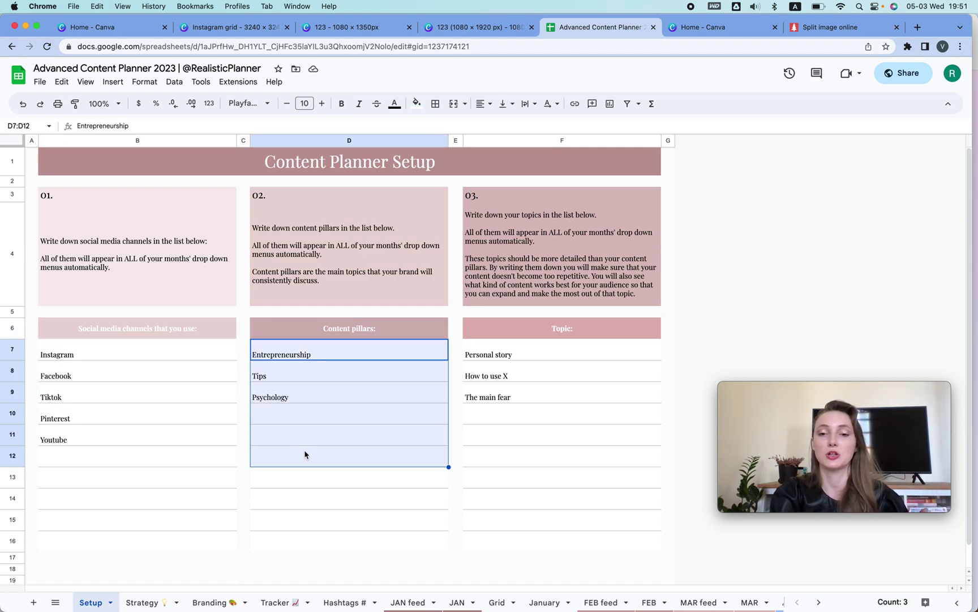
# - Replace the entries in the Topic list on the Setup sheet with "Done" and "In progress"
pyautogui.click(514, 418)
pyautogui.moveTo(515, 347); pyautogui.dragTo(515, 442)
pyautogui.press('BackSpace')
pyautogui.click(492, 356)
pyautogui.write('Done')
pyautogui.press('Return')
pyautogui.write('In')
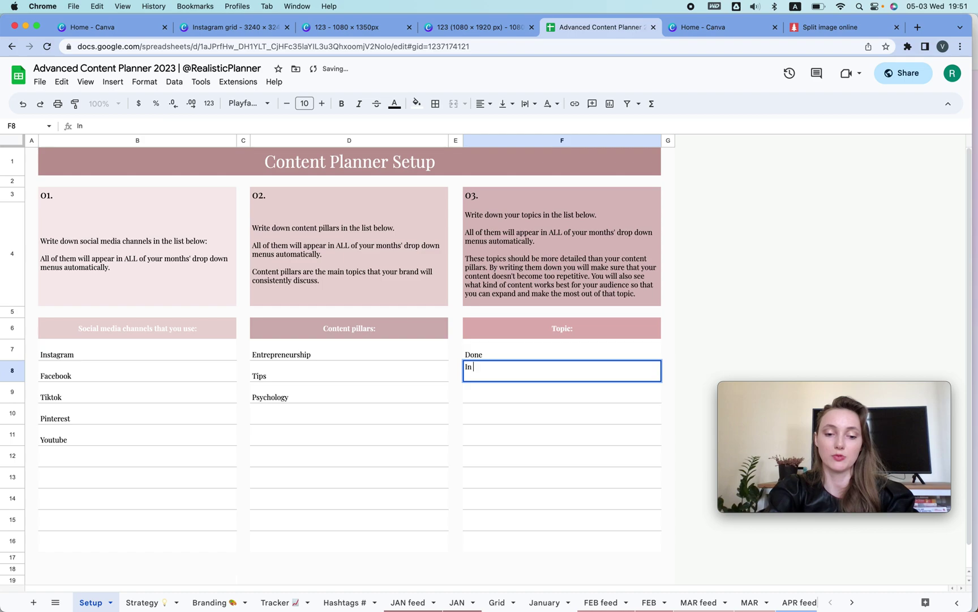
pyautogui.write(' progress')
pyautogui.press('Return')
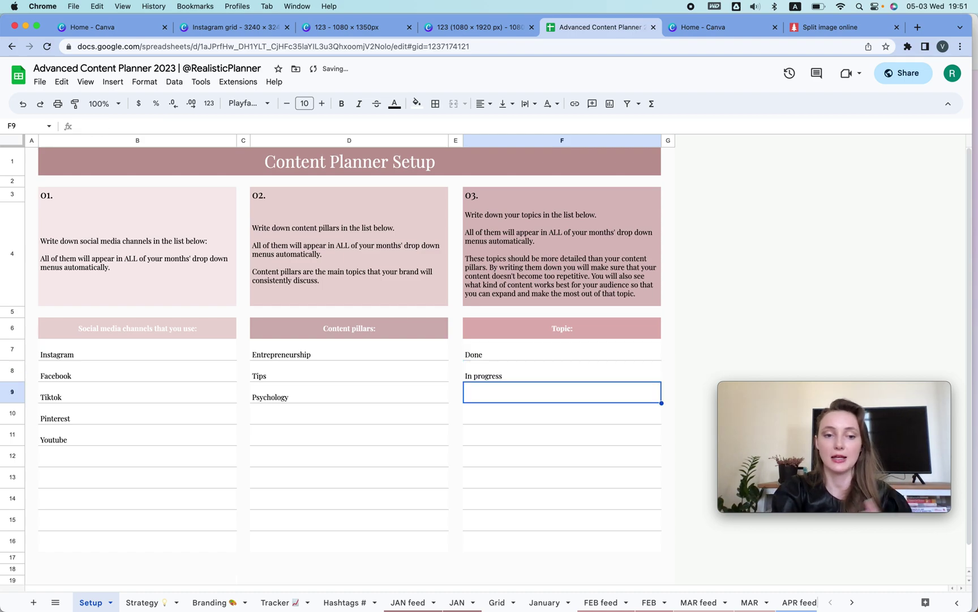
# - Try the In progress option in cell B10 of the JAN sheet, and finally set the cell to Done
pyautogui.click(457, 602)
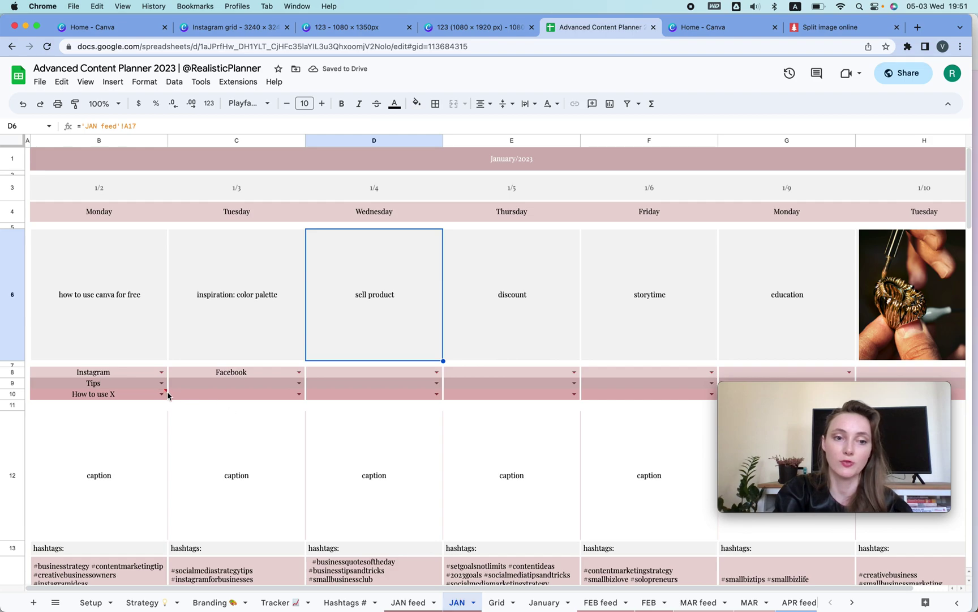
pyautogui.click(162, 394)
pyautogui.click(124, 421)
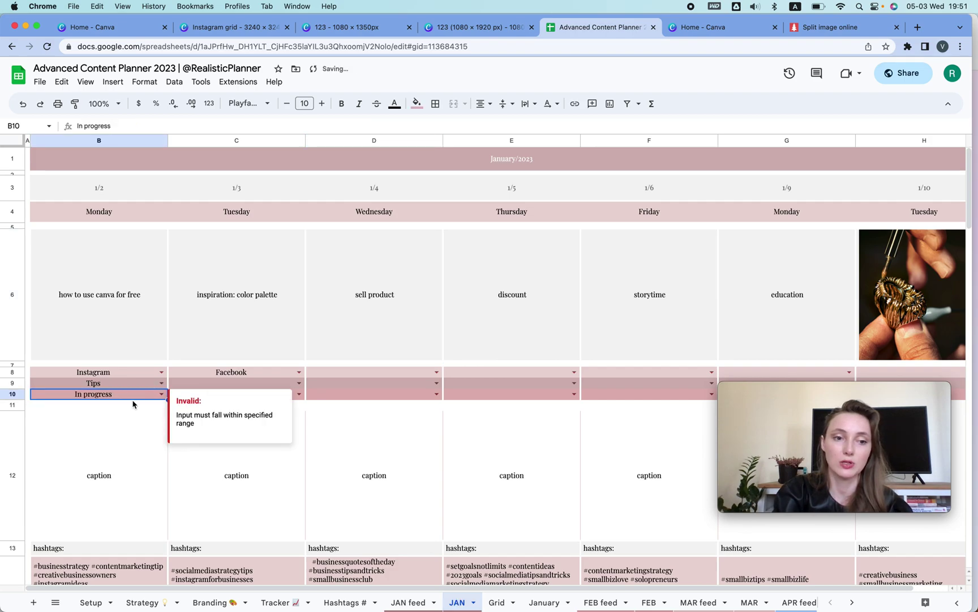
pyautogui.click(162, 393)
pyautogui.click(92, 407)
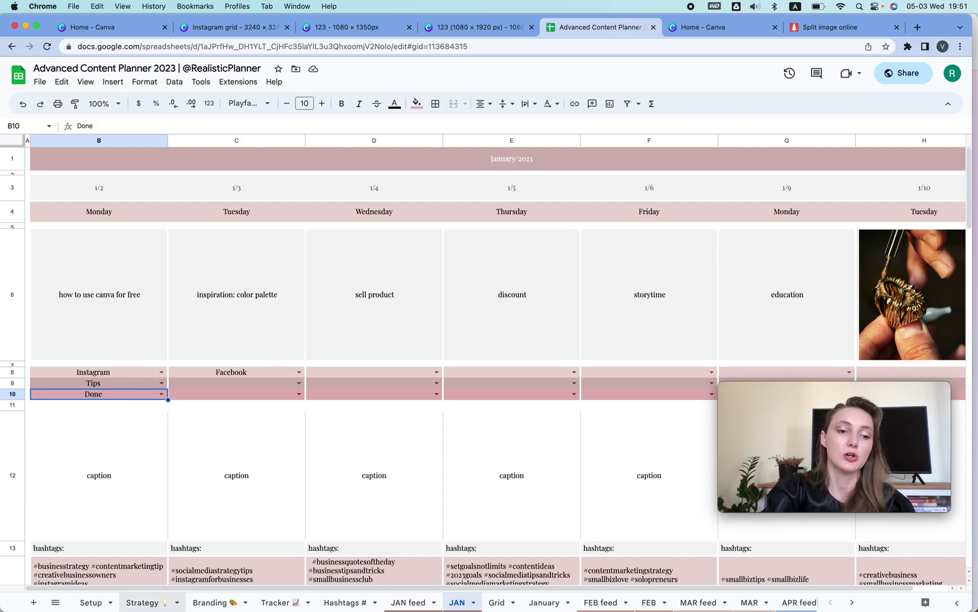
# - Switch to Meta Business Suite in Safari and examine the full web address of its published posts page
pyautogui.moveTo(68, 606)
pyautogui.click(85, 589)
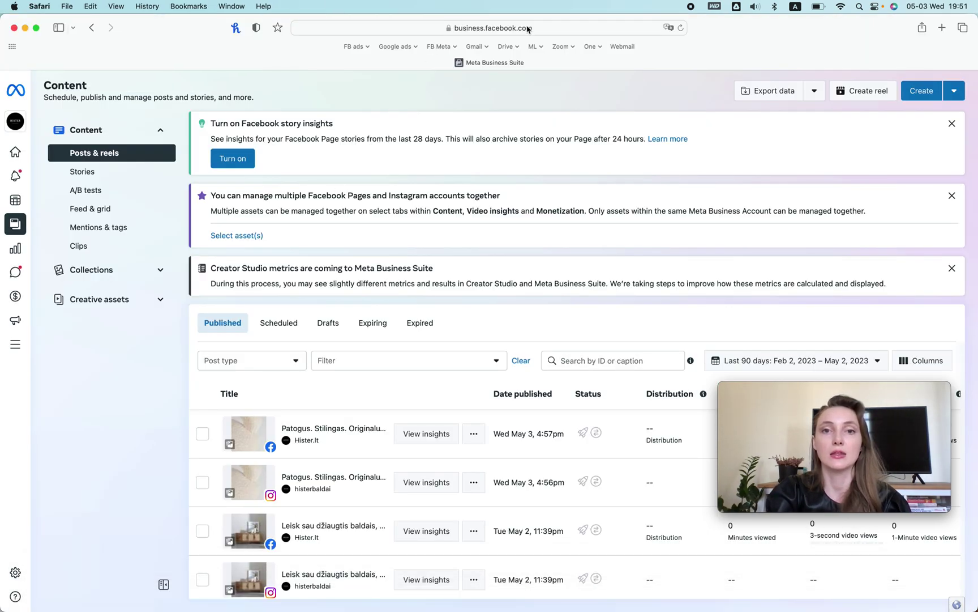
pyautogui.click(474, 30)
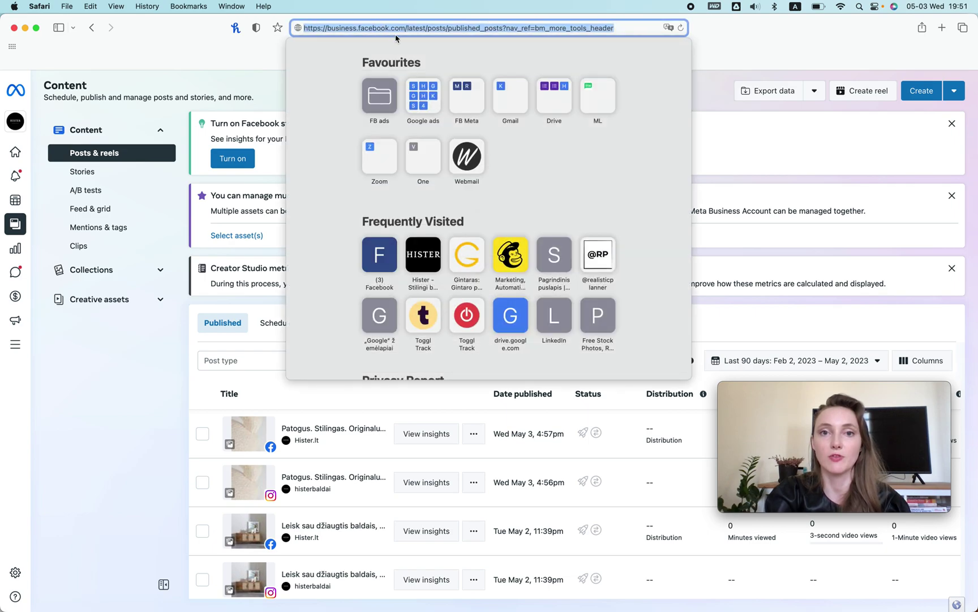
pyautogui.click(436, 29)
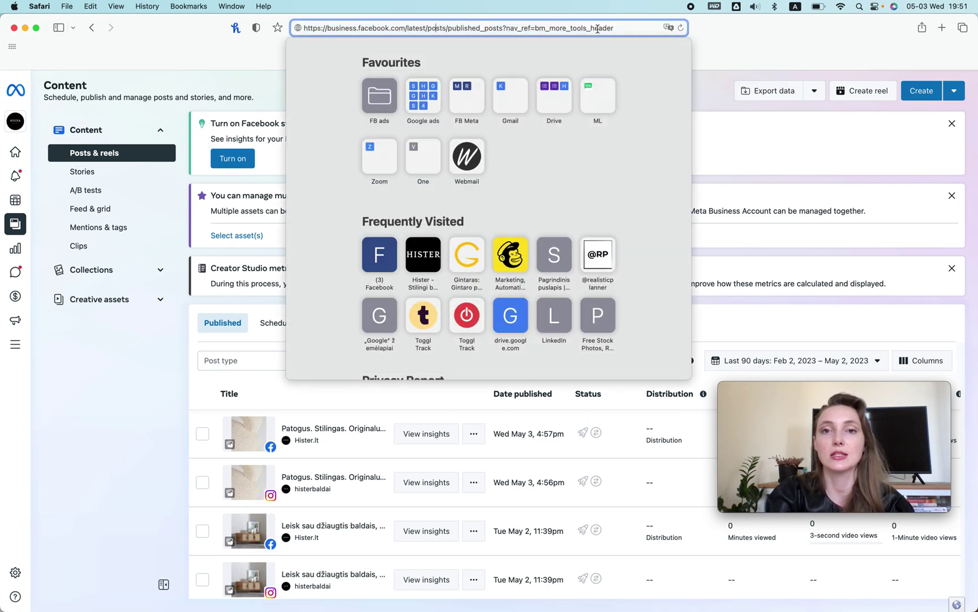
pyautogui.click(200, 67)
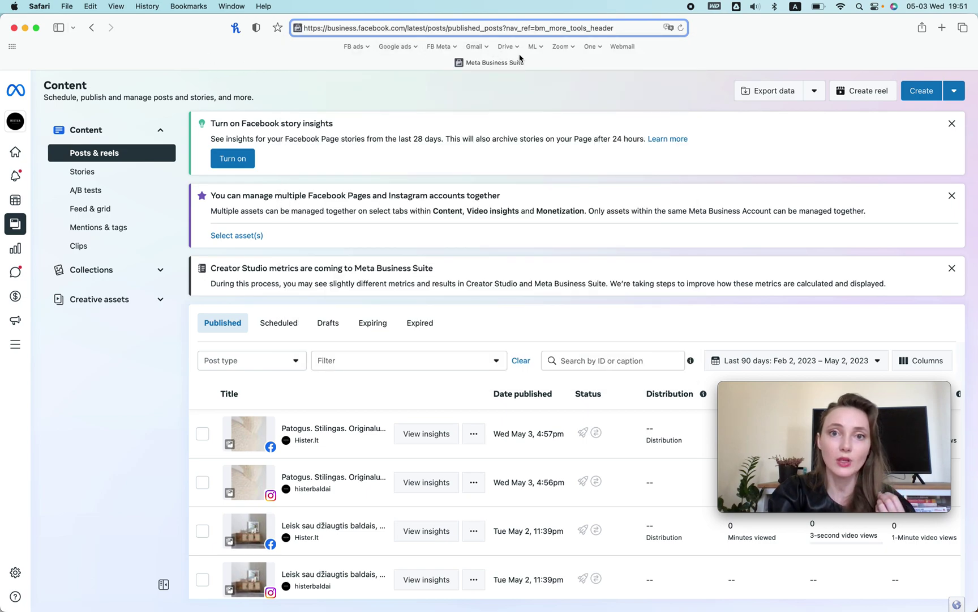
# - Try to load the bookmarked RealisticPlanner page of Meta Business Suite
pyautogui.click(447, 47)
pyautogui.click(466, 72)
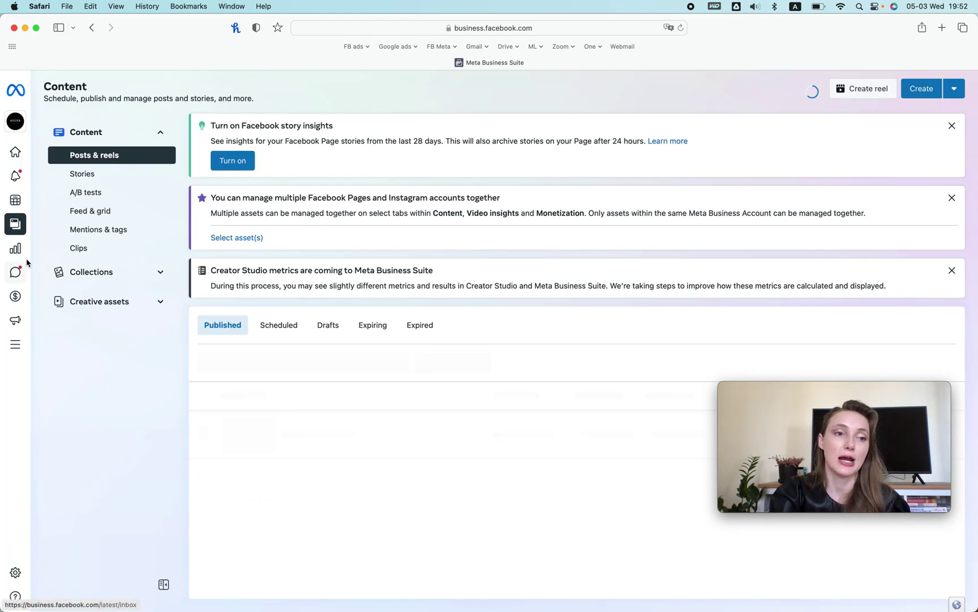
pyautogui.moveTo(15, 225)
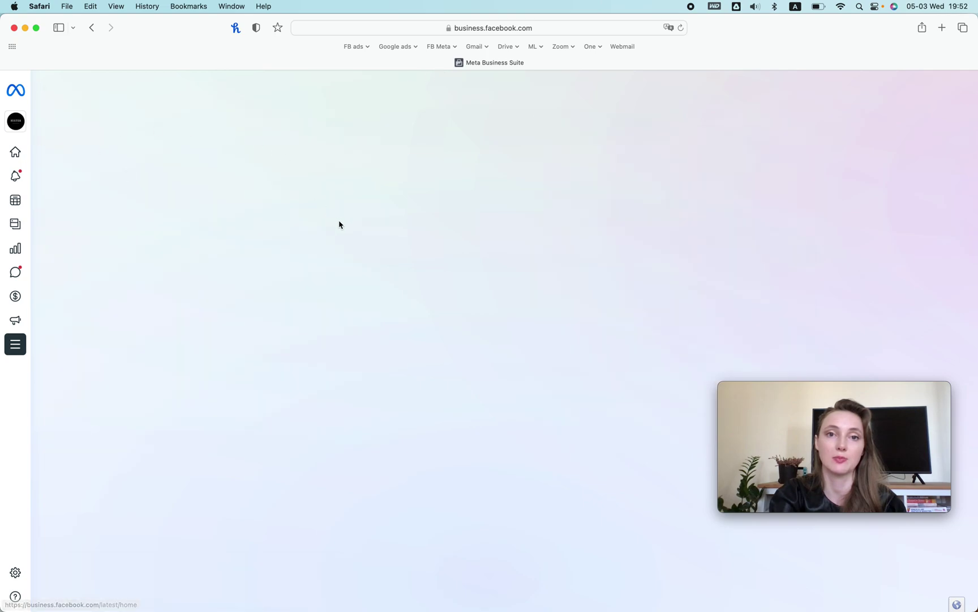
pyautogui.click(451, 47)
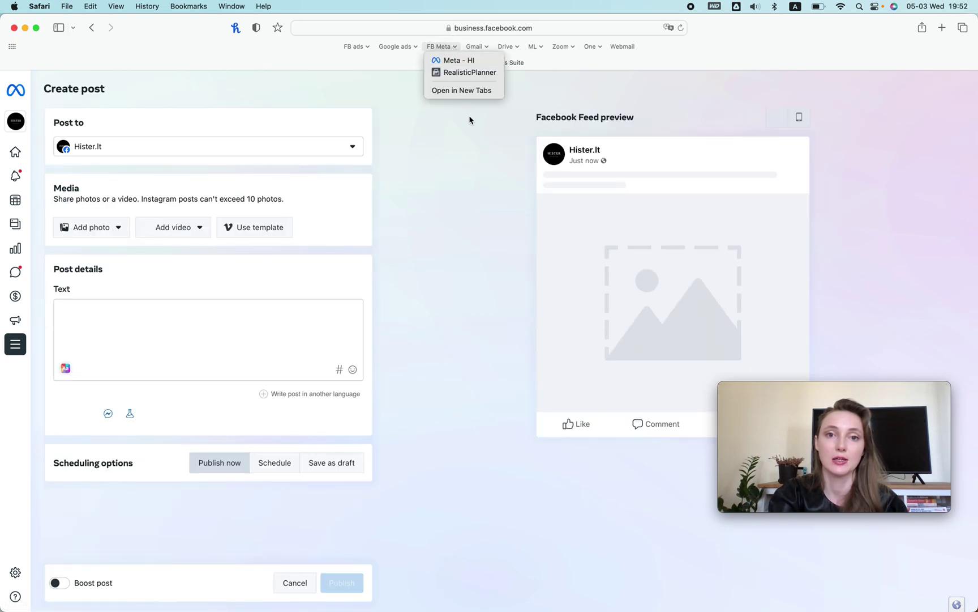
pyautogui.click(461, 72)
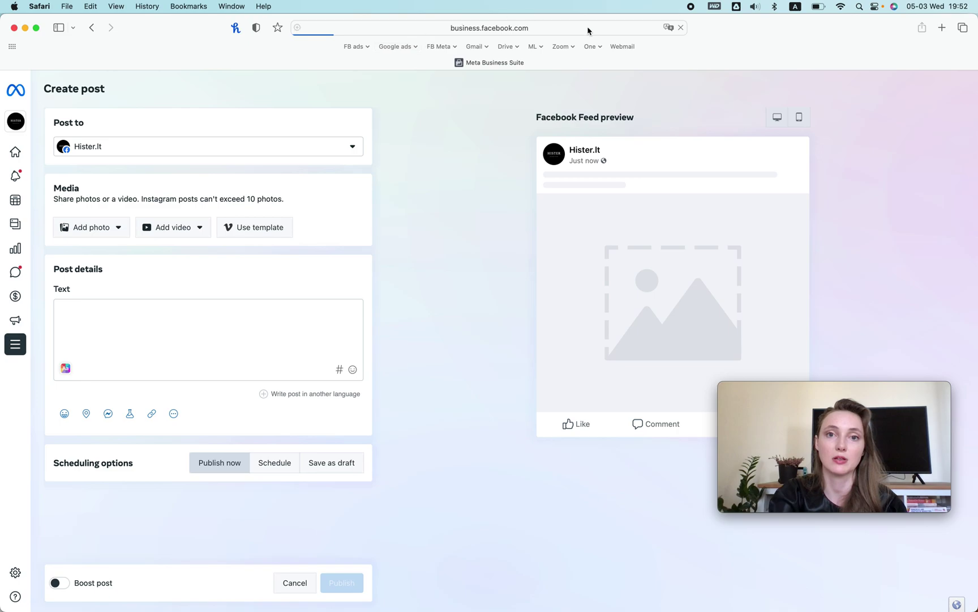
pyautogui.click(588, 31)
pyautogui.click(264, 88)
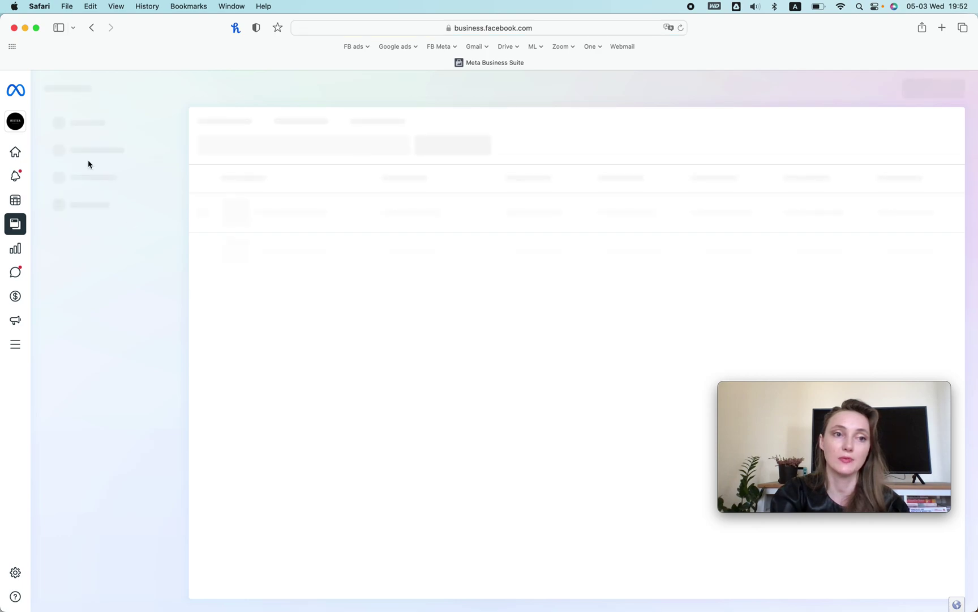
# - Search the business assets for "realistic" and switch the active account to RealisticPlanner
pyautogui.moveTo(27, 128)
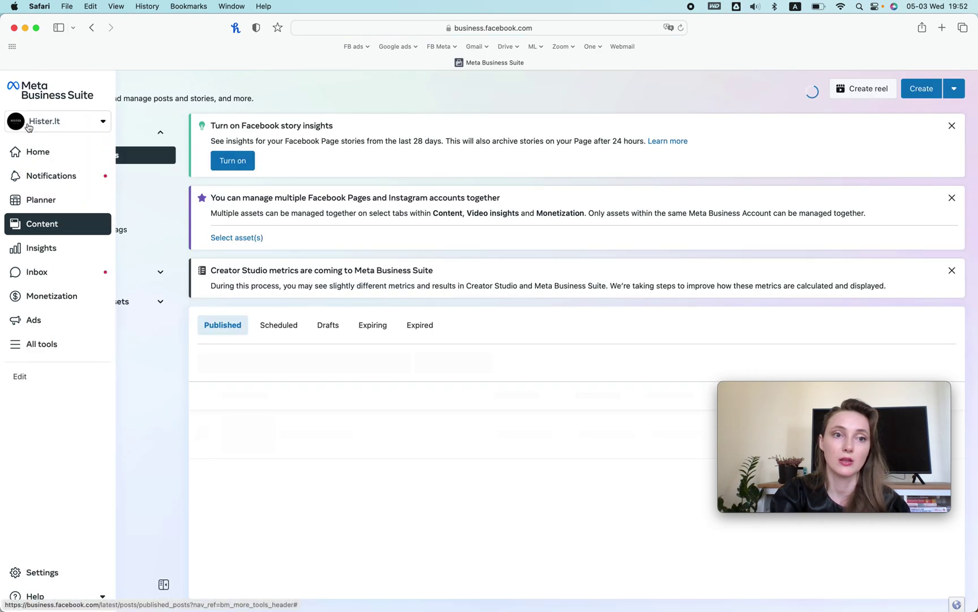
pyautogui.click(102, 122)
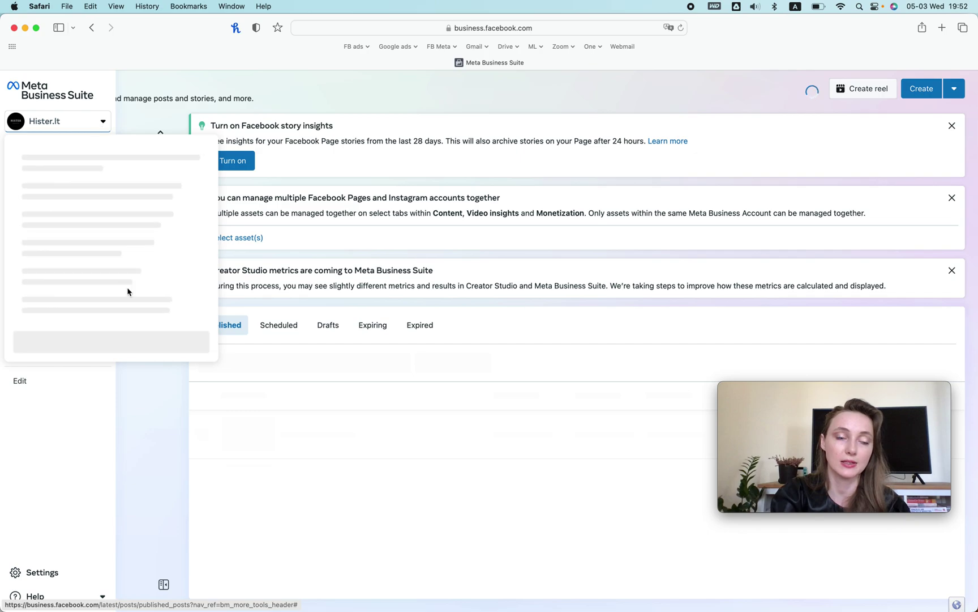
pyautogui.click(76, 156)
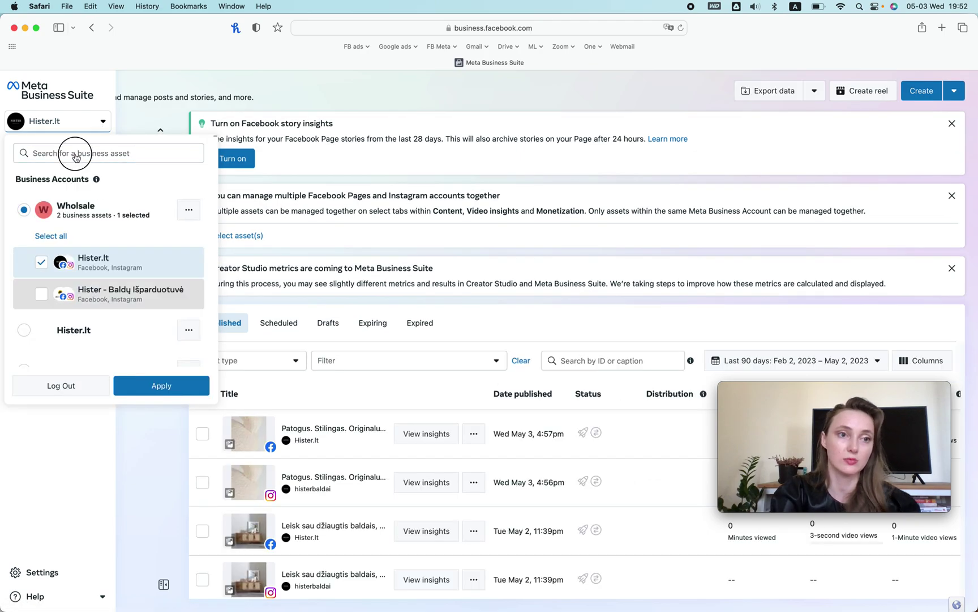
pyautogui.write('realistic')
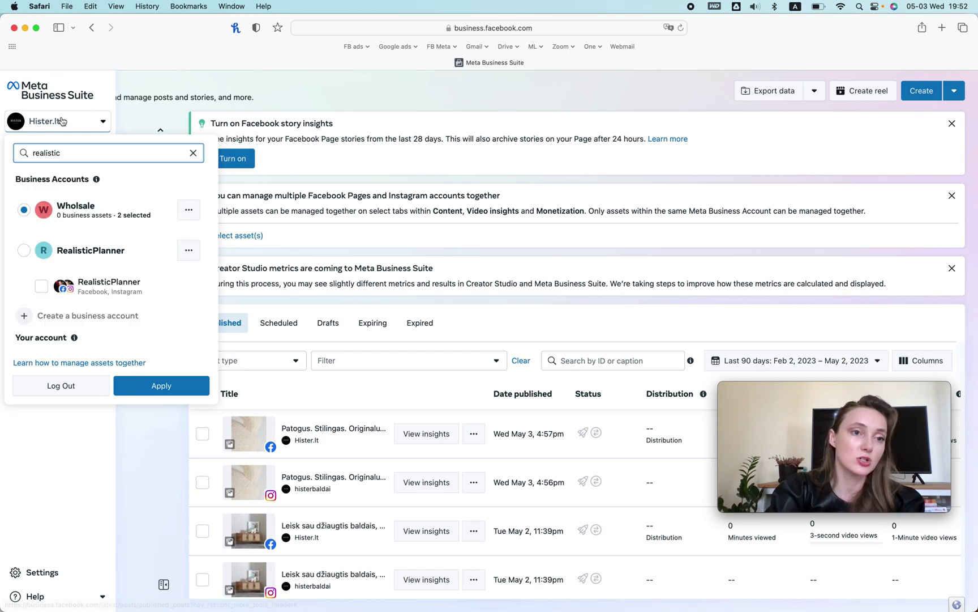
pyautogui.click(71, 287)
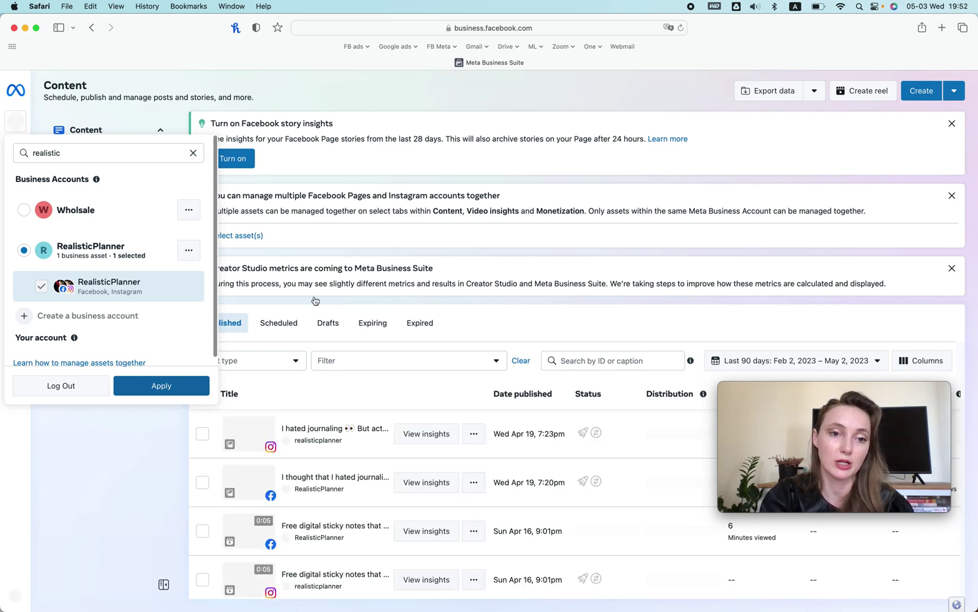
# - Start a new post for RealisticPlanner and choose to schedule it instead of publishing immediately
pyautogui.click(917, 94)
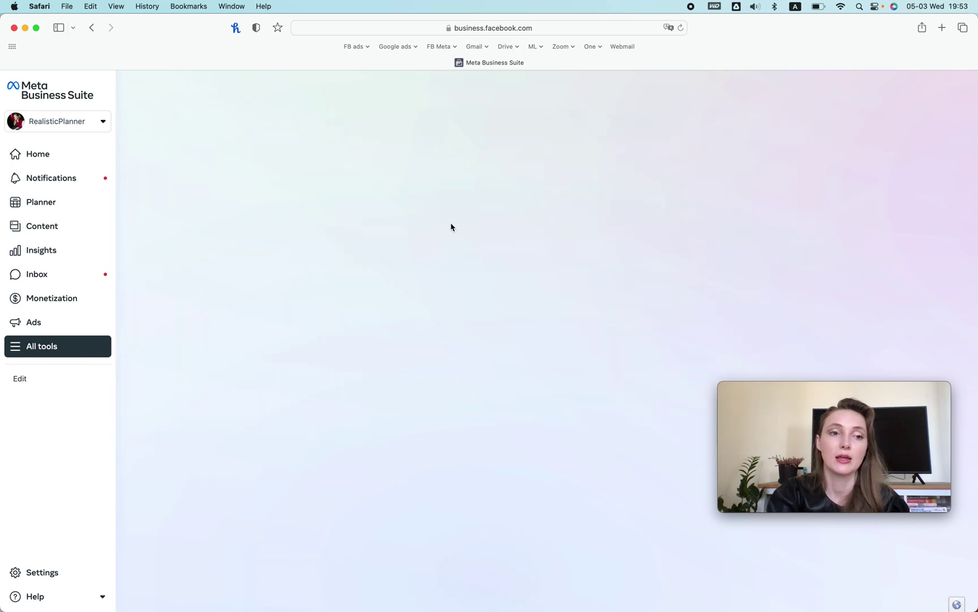
pyautogui.click(43, 226)
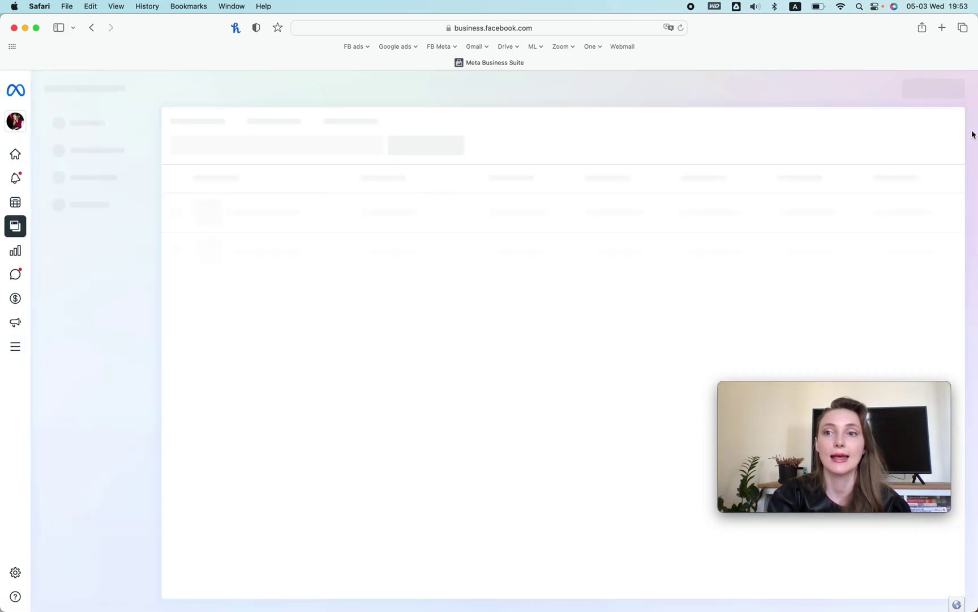
pyautogui.click(922, 90)
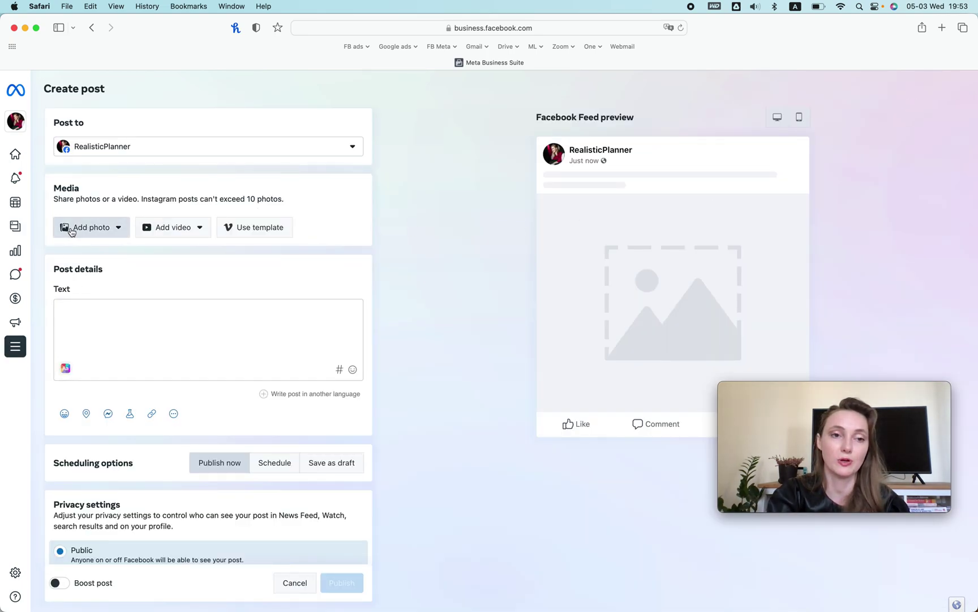
pyautogui.click(110, 311)
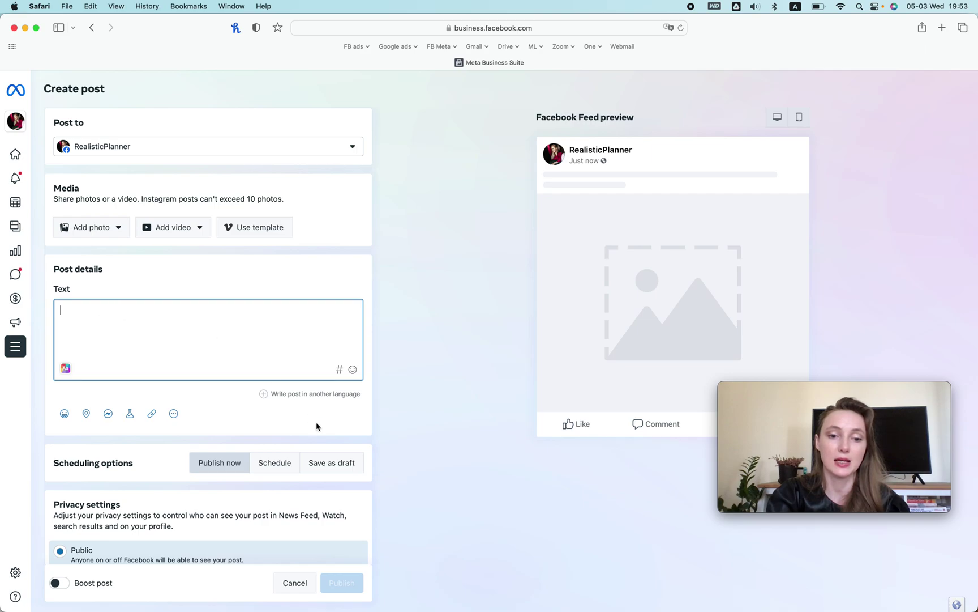
pyautogui.click(275, 462)
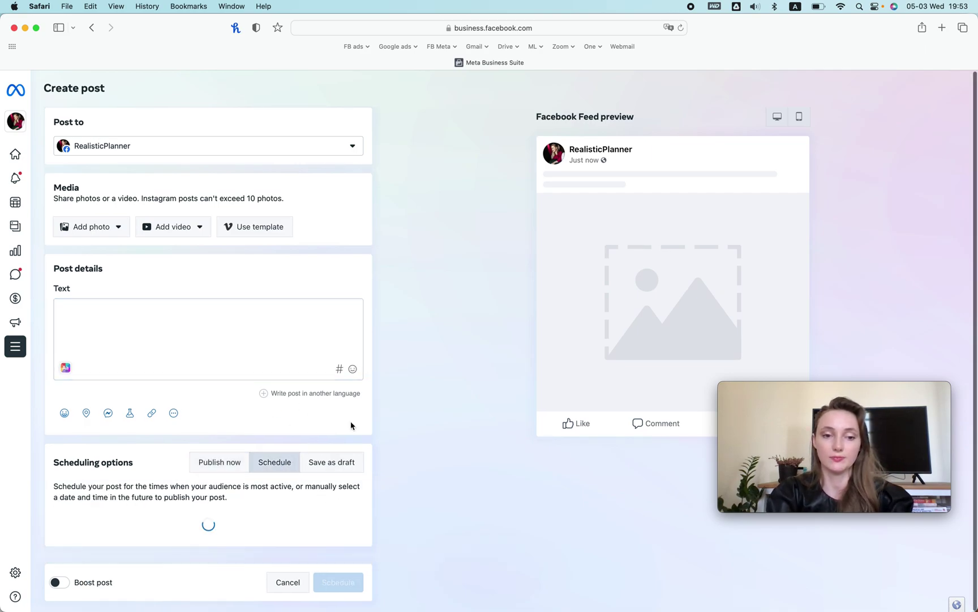
pyautogui.scroll(-2, 148, 522)
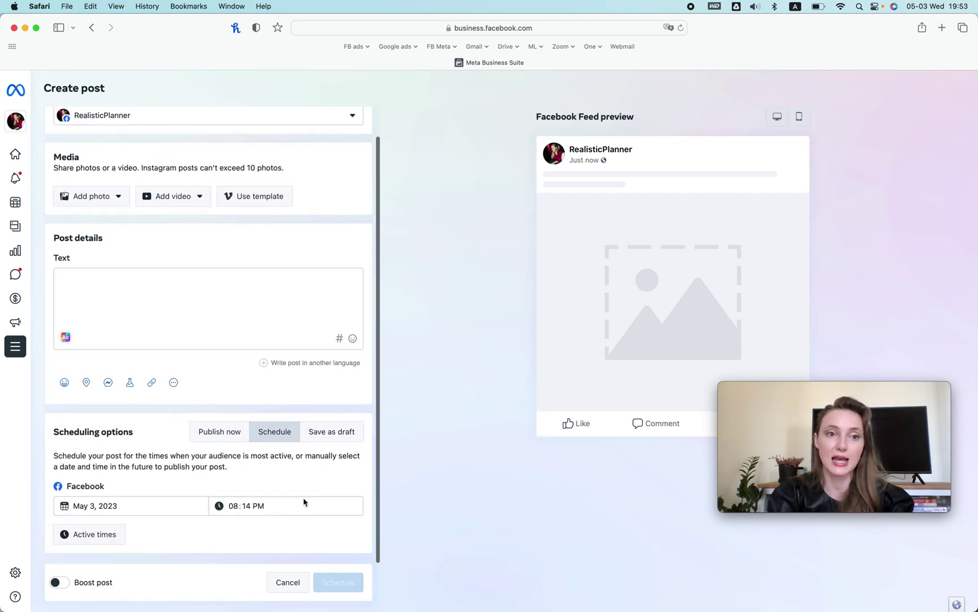
pyautogui.scroll(2, 250, 447)
# - Add the realisticplanner Instagram account to the post's destinations alongside the Facebook page
pyautogui.click(204, 146)
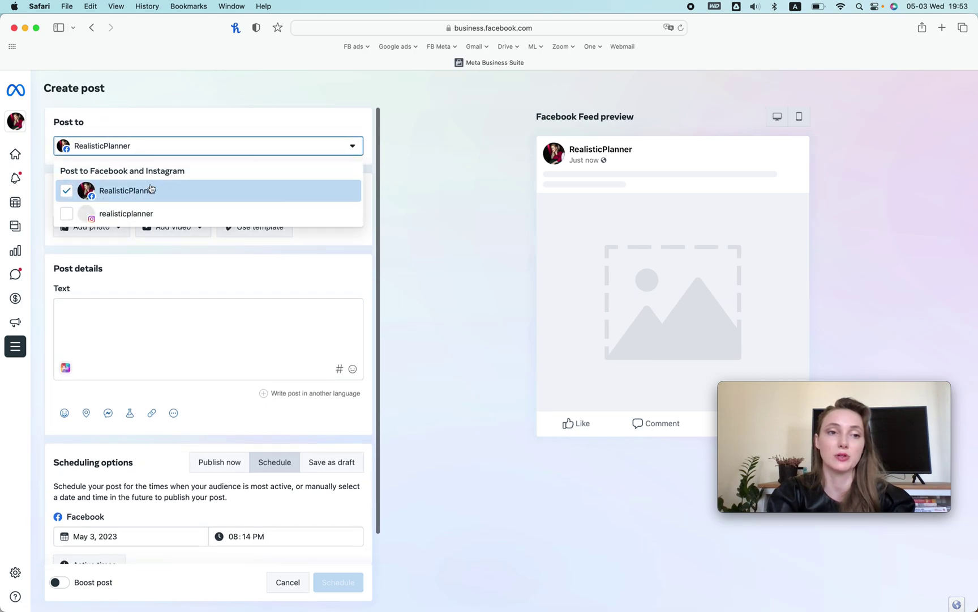
pyautogui.click(127, 214)
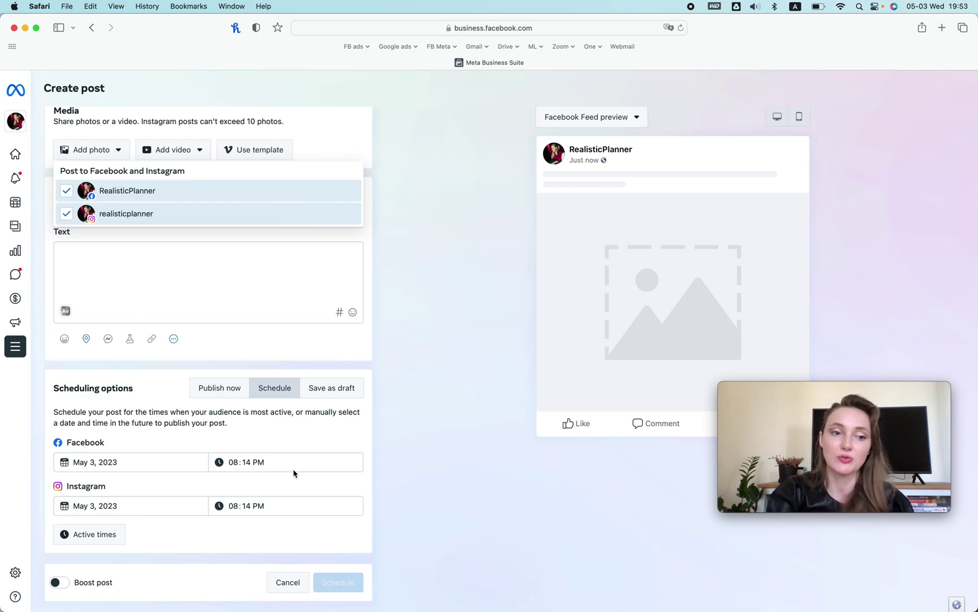
pyautogui.click(133, 283)
# - Upload the grid image row-1-column-2.png from the PineTools.com_files 2 folder in Downloads to the post
pyautogui.click(90, 149)
pyautogui.click(113, 177)
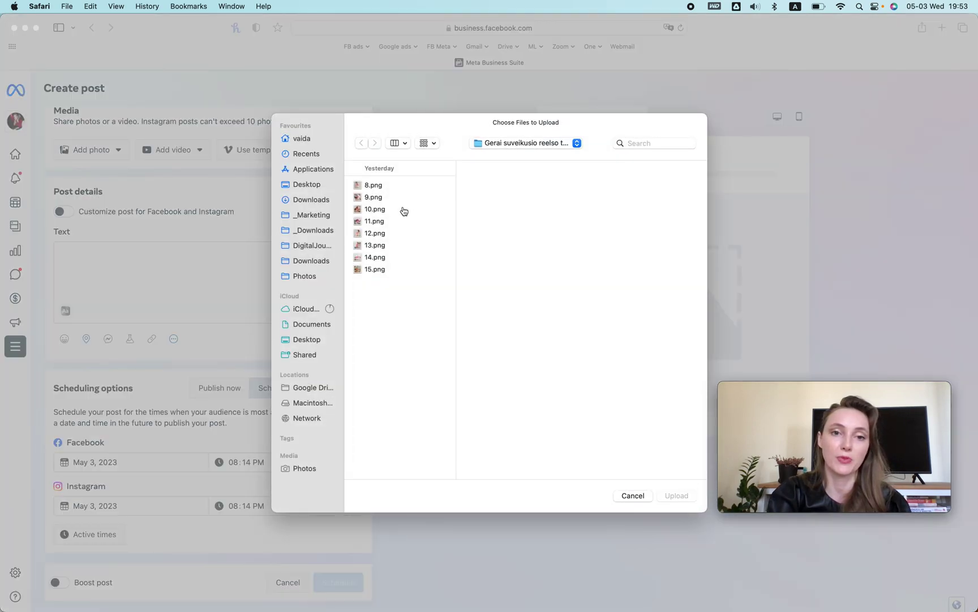
pyautogui.click(313, 201)
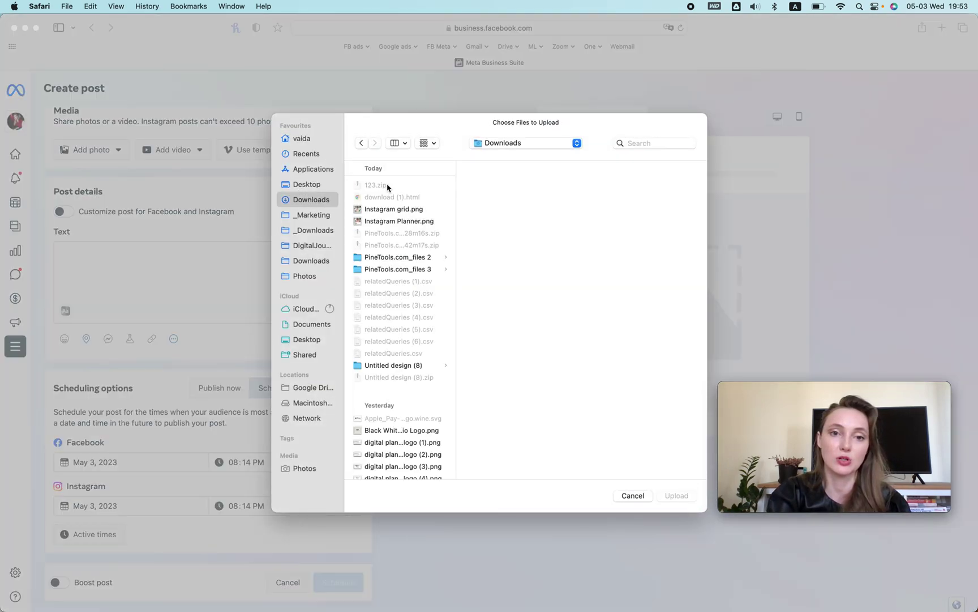
pyautogui.click(389, 259)
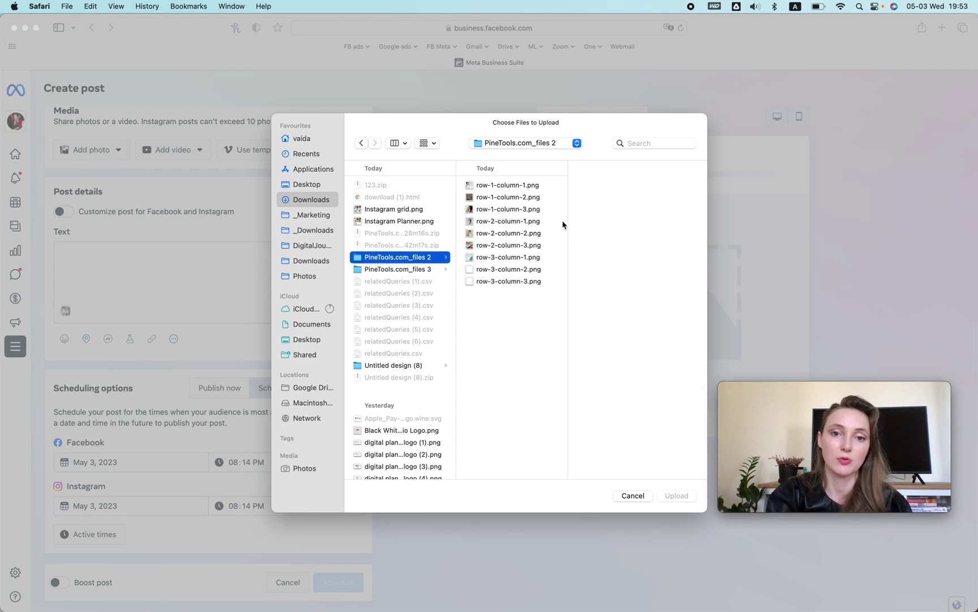
pyautogui.click(501, 197)
pyautogui.click(680, 494)
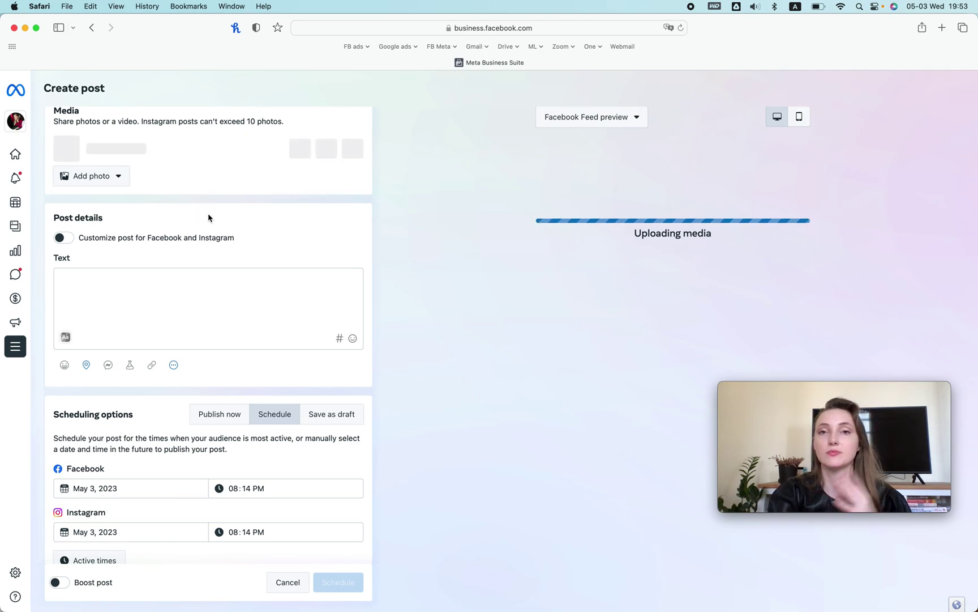
pyautogui.click(104, 176)
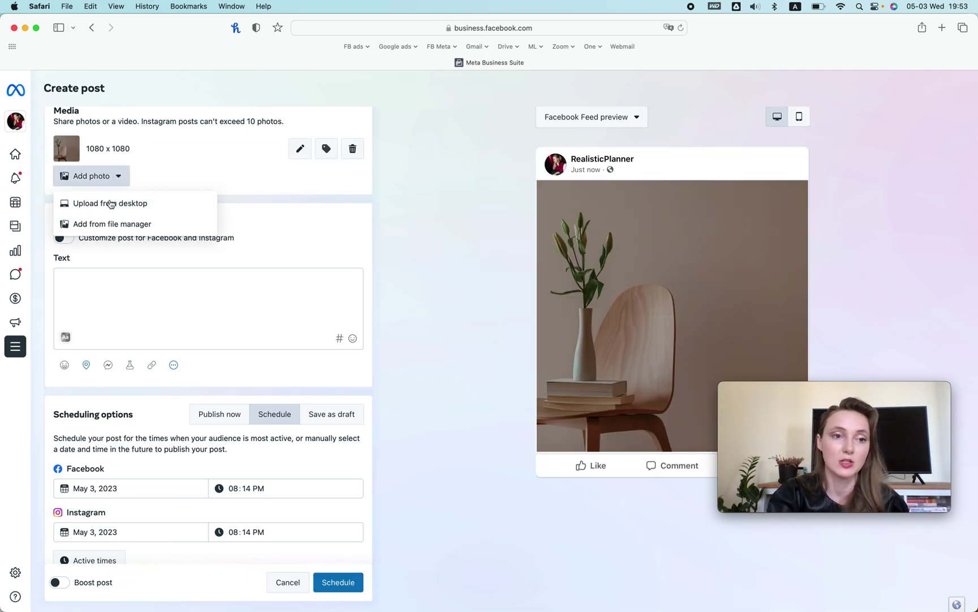
pyautogui.click(131, 165)
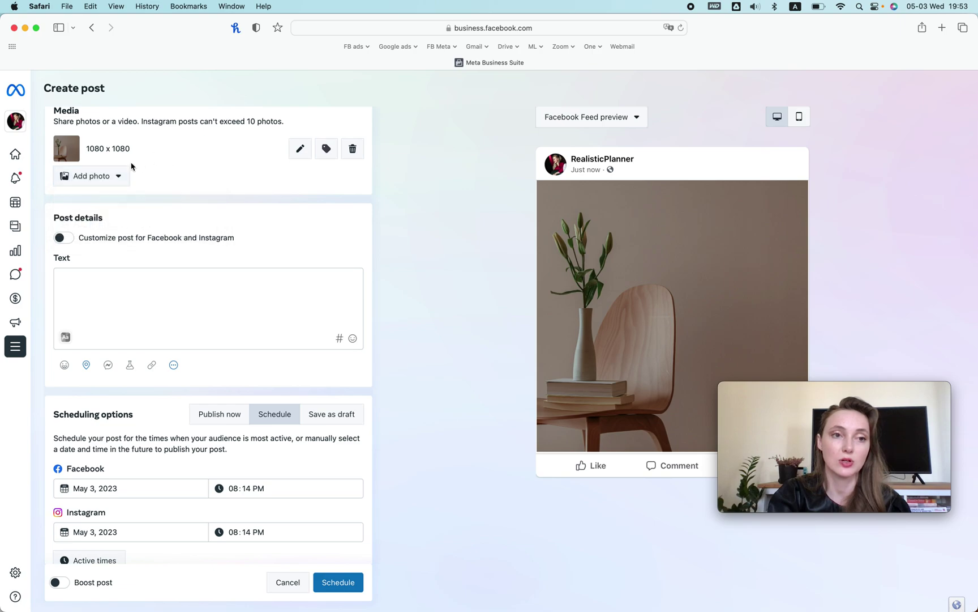
# - Remove the uploaded photo from the post and start creating a video from an image
pyautogui.click(361, 147)
pyautogui.click(194, 154)
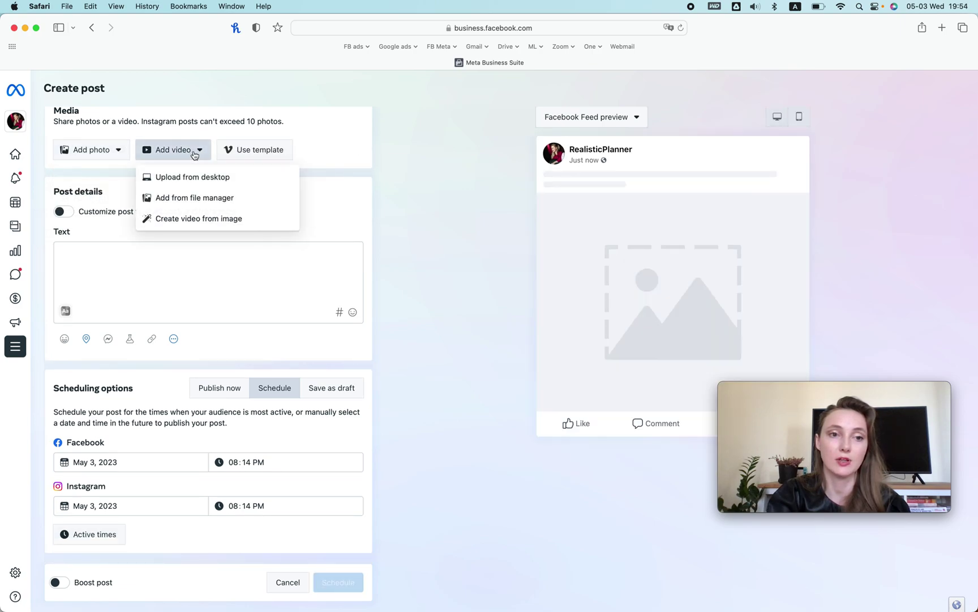
pyautogui.click(194, 218)
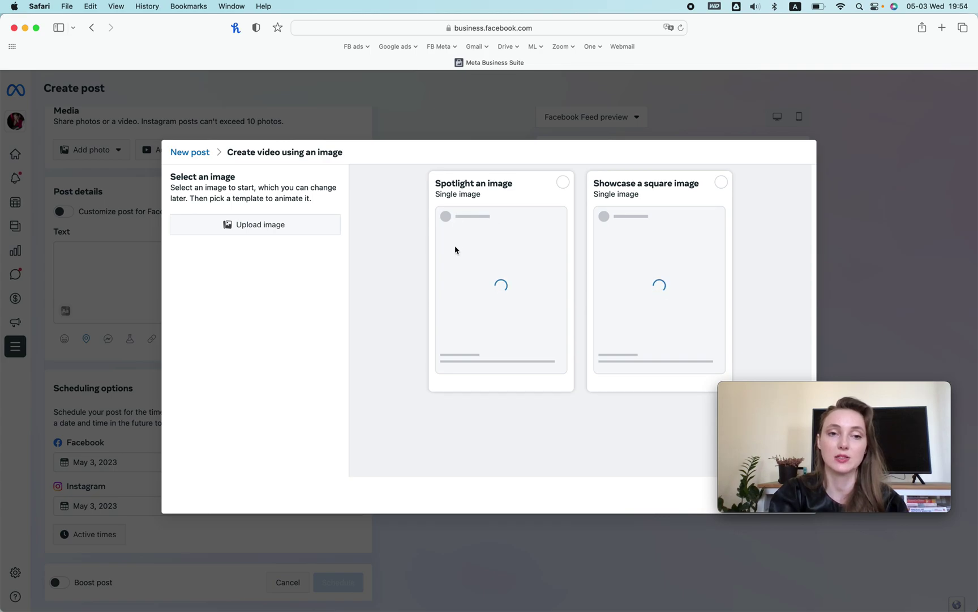
# - Upload row-1-column-1.png and row-1-column-2.png from the PineTools.com_files 2 folder as source images for the video, then leave the video creator
pyautogui.click(258, 225)
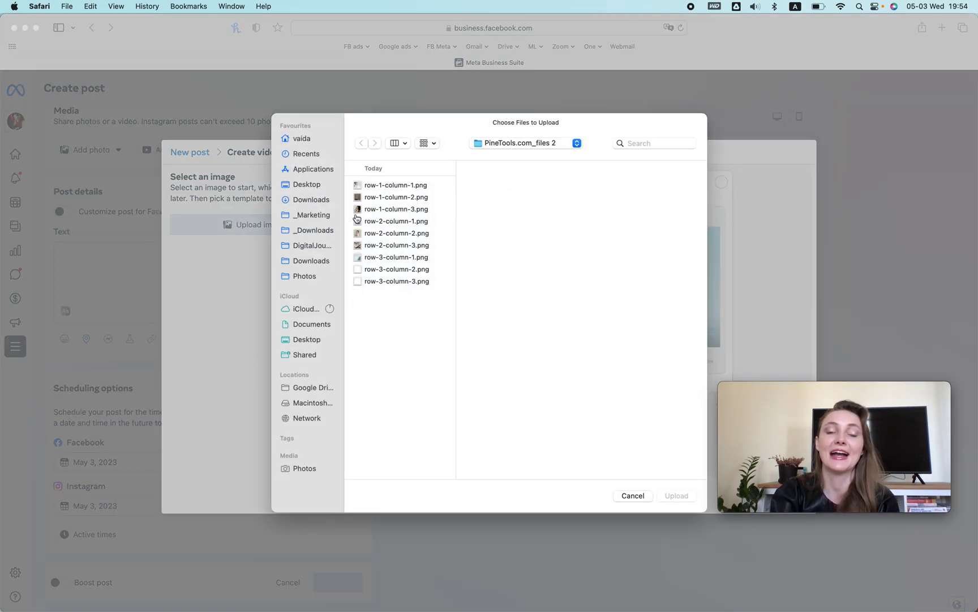
pyautogui.click(394, 188)
pyautogui.keyDown('shift'); pyautogui.click(389, 198); pyautogui.keyUp('shift')
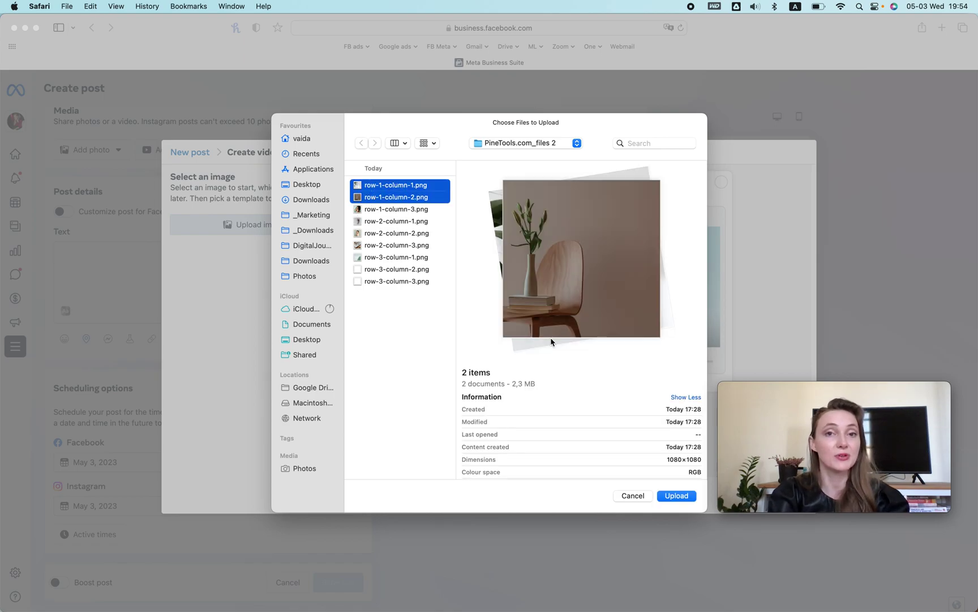
pyautogui.click(690, 496)
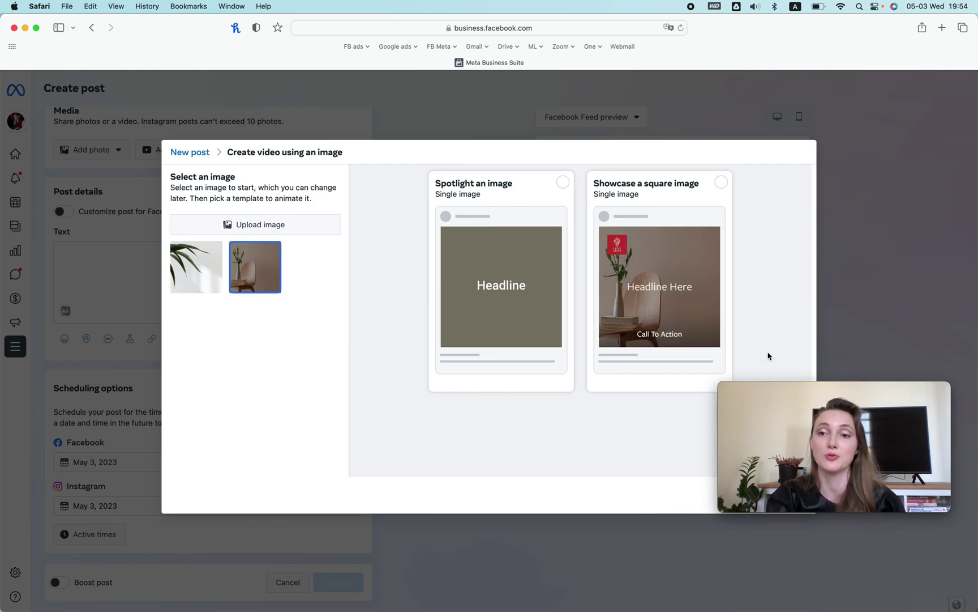
pyautogui.moveTo(891, 389); pyautogui.dragTo(911, 497)
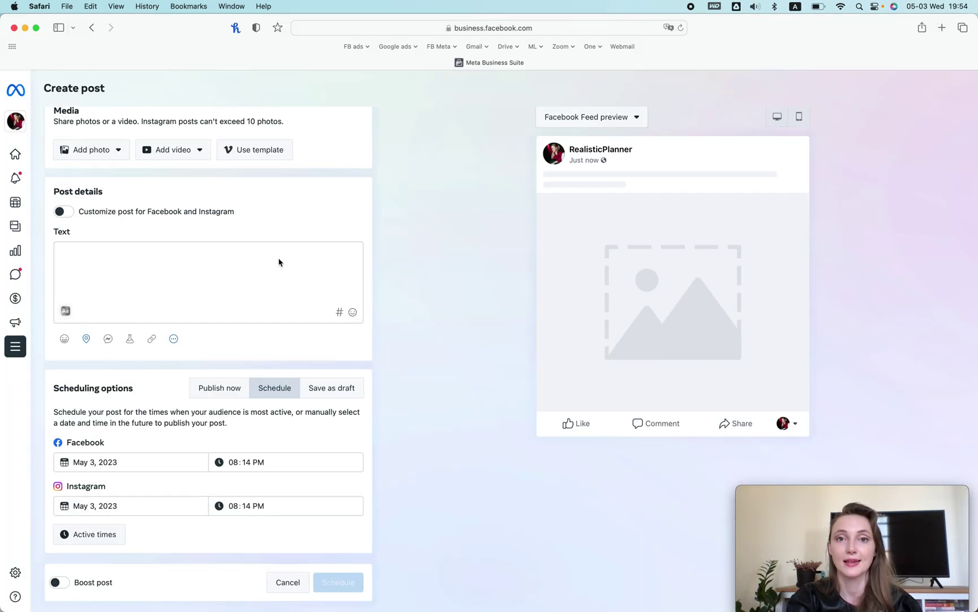
# - Activate the post's text field for entering a caption
pyautogui.click(272, 256)
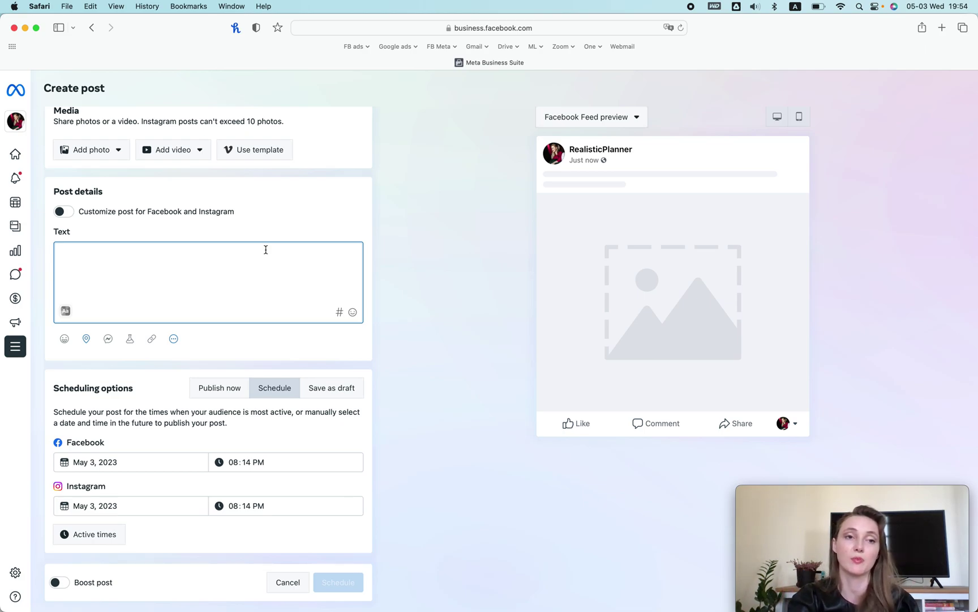
pyautogui.scroll(-1, 152, 244)
pyautogui.scroll(1, 151, 246)
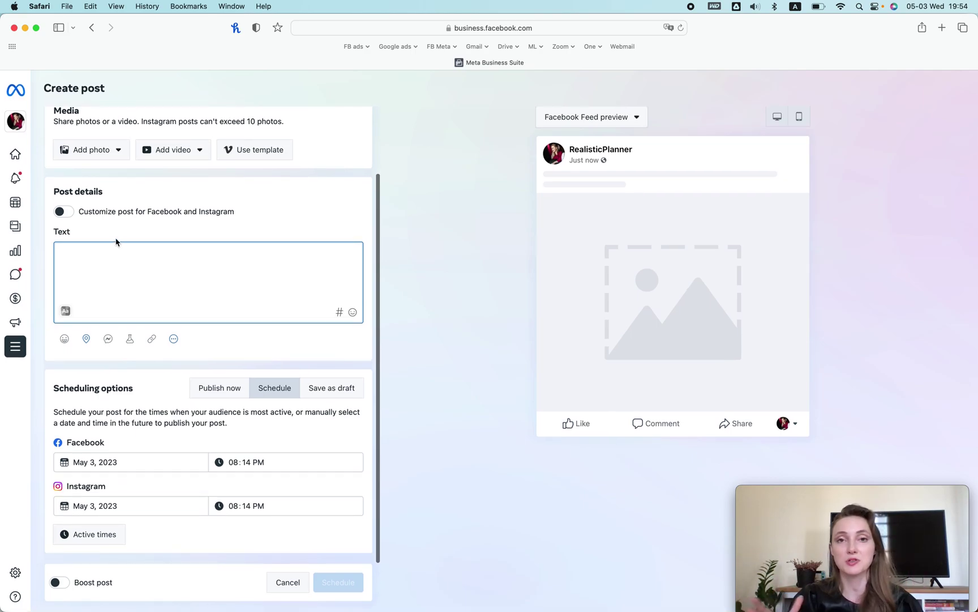